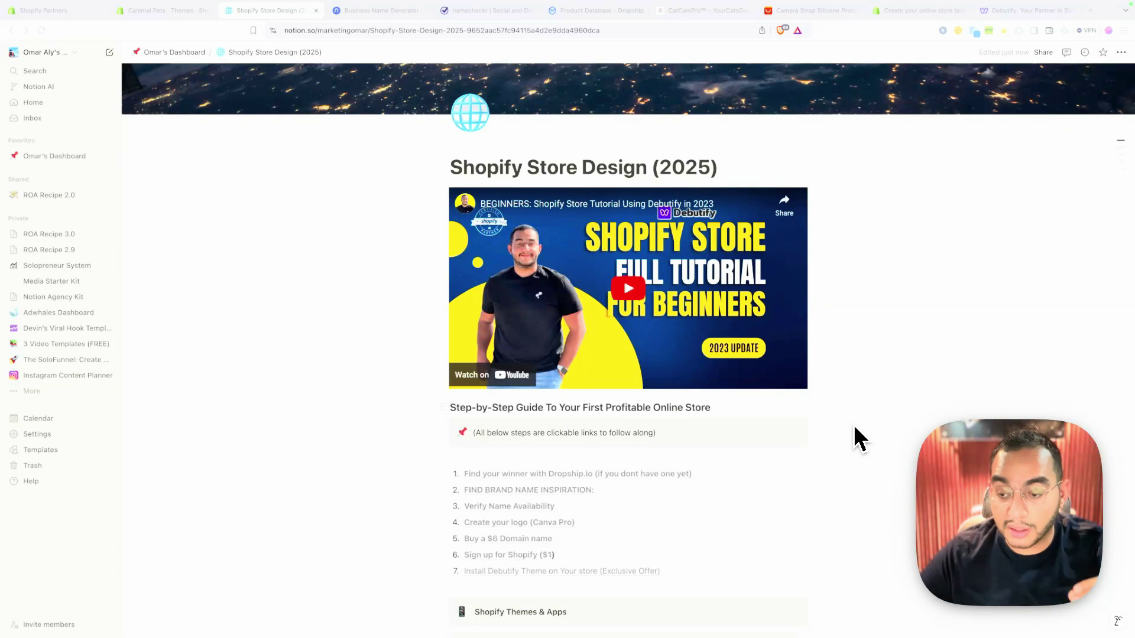
- Expand the advanced filters in the Dropship product database and review the revenue, creation date, language, currency and keyword criteria
scroll(854, 424, down, 4)
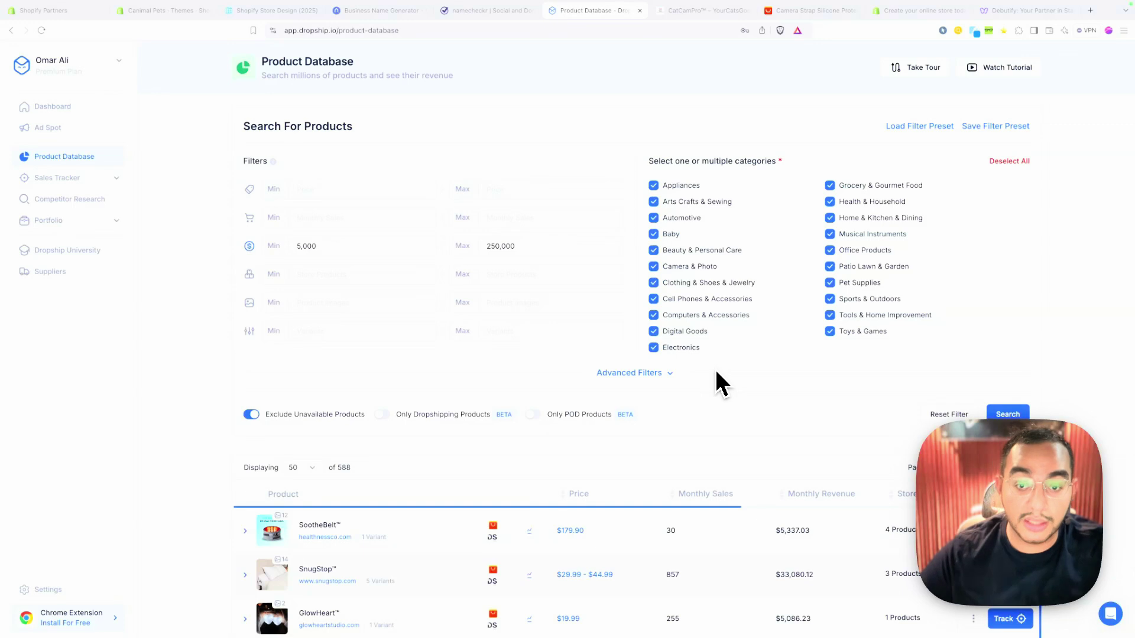
click(636, 373)
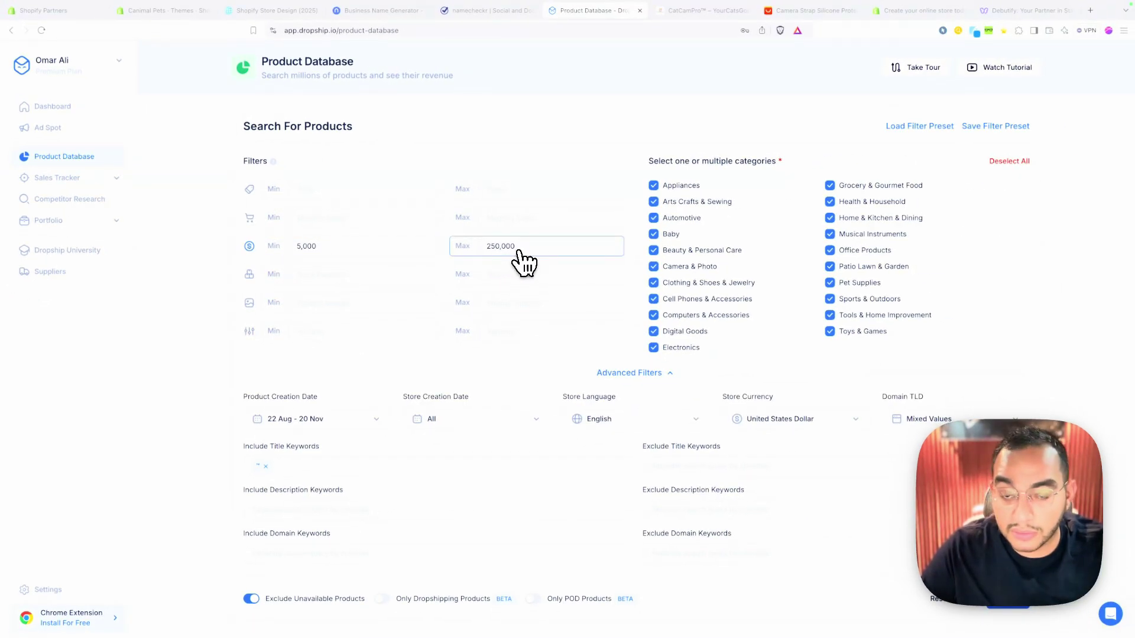
scroll(517, 284, down, 2)
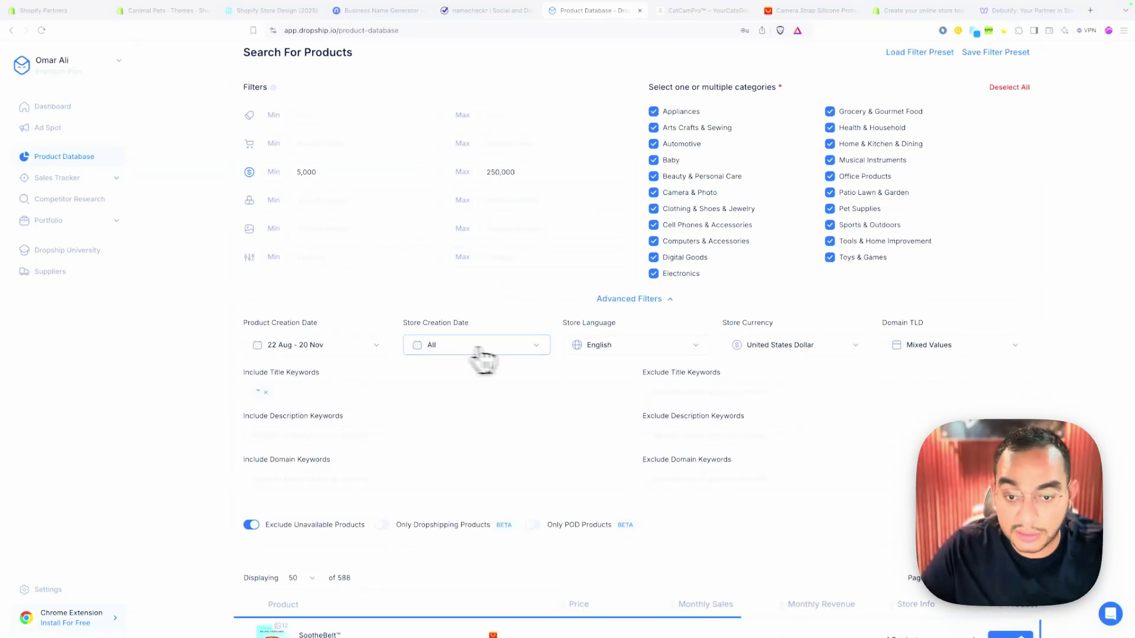
scroll(774, 354, down, 5)
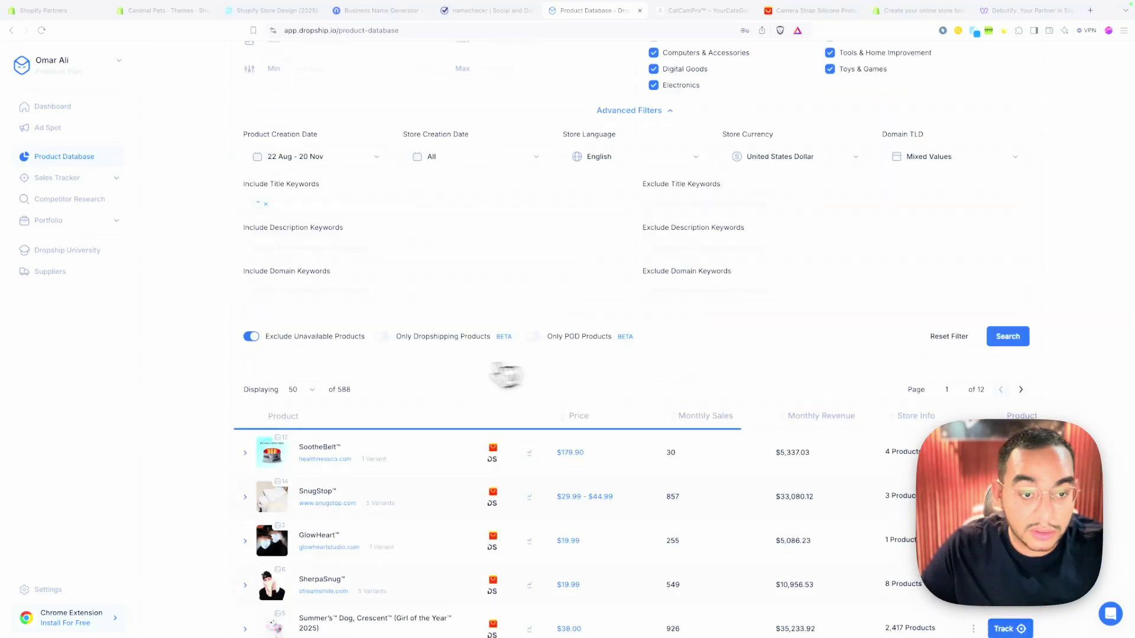
click(268, 210)
click(274, 204)
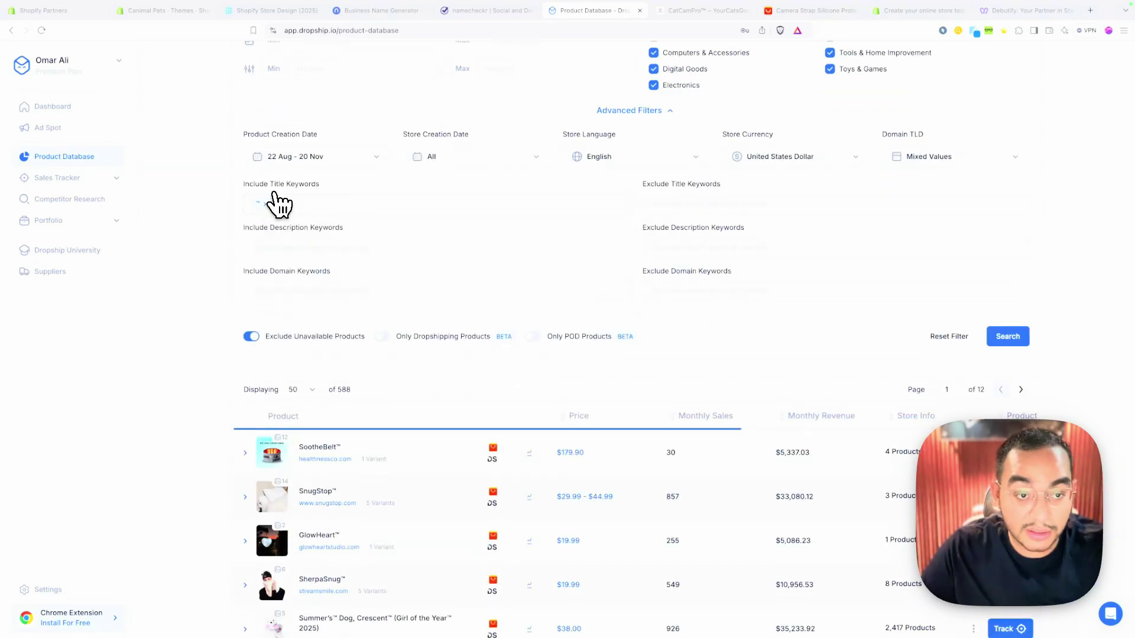
click(266, 221)
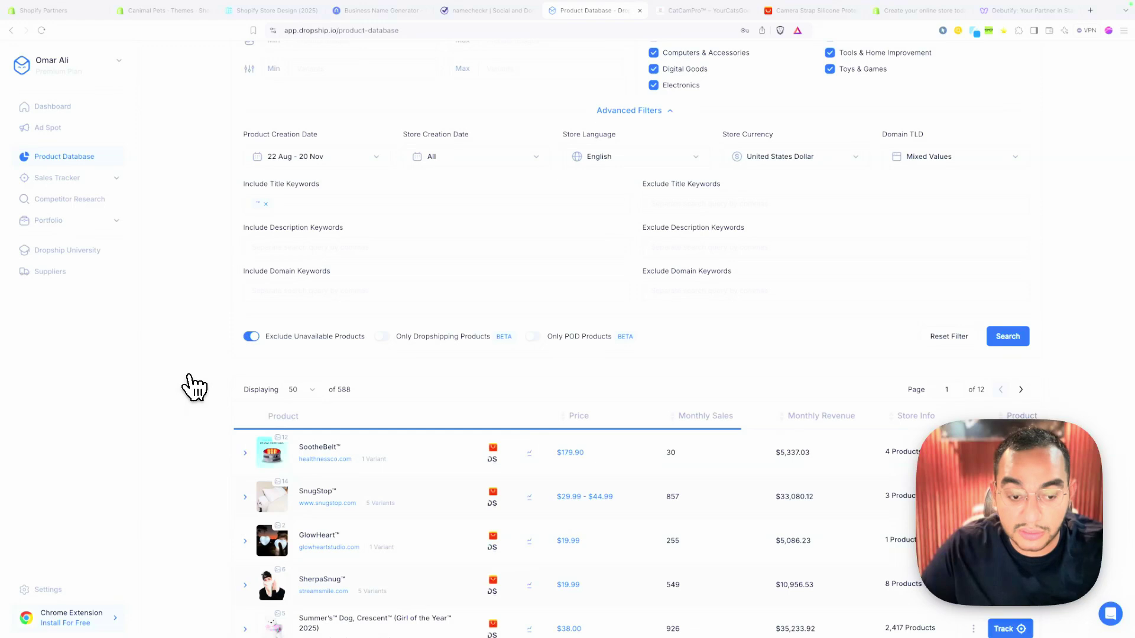
- Browse the filtered product results and compare their prices, monthly sales, monthly revenue and store information
scroll(539, 507, down, 4)
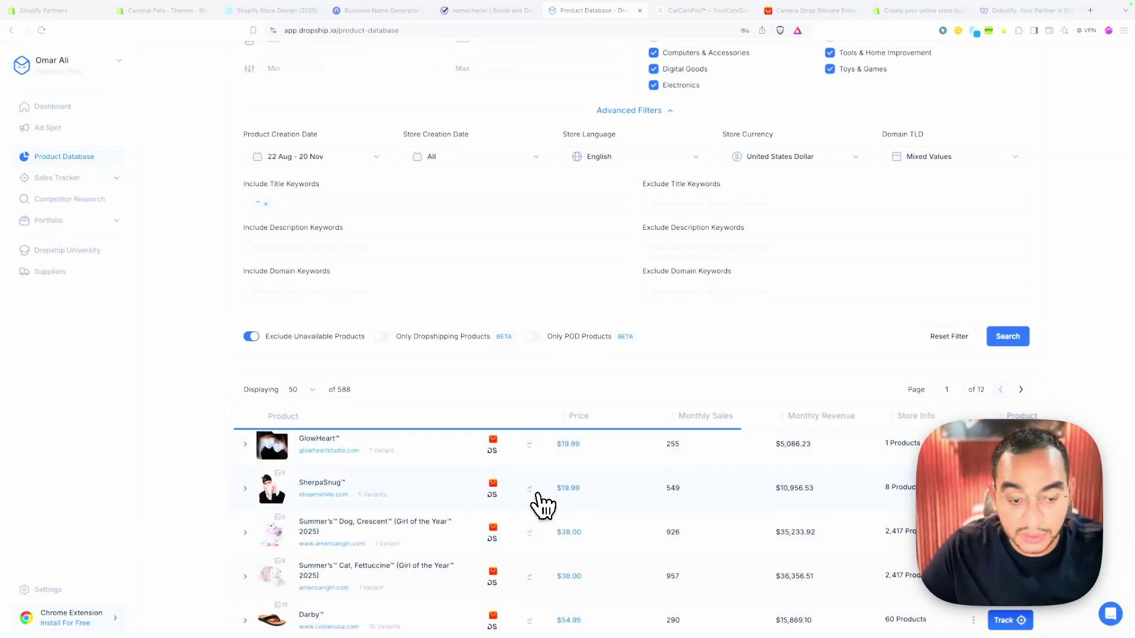
scroll(932, 367, down, 3)
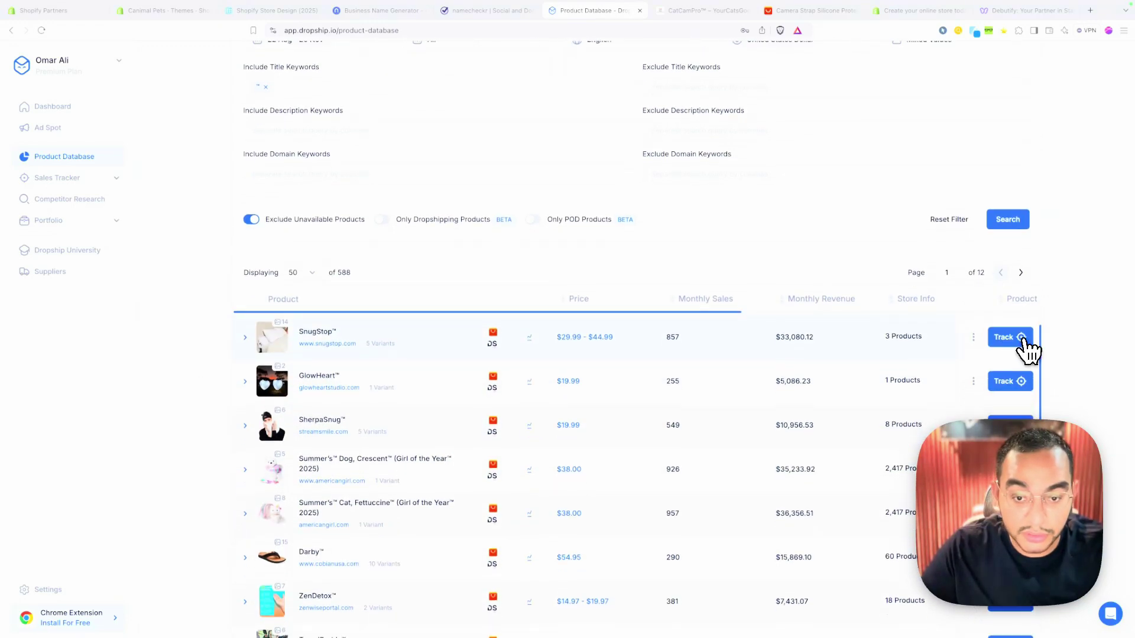
scroll(672, 368, up, 1)
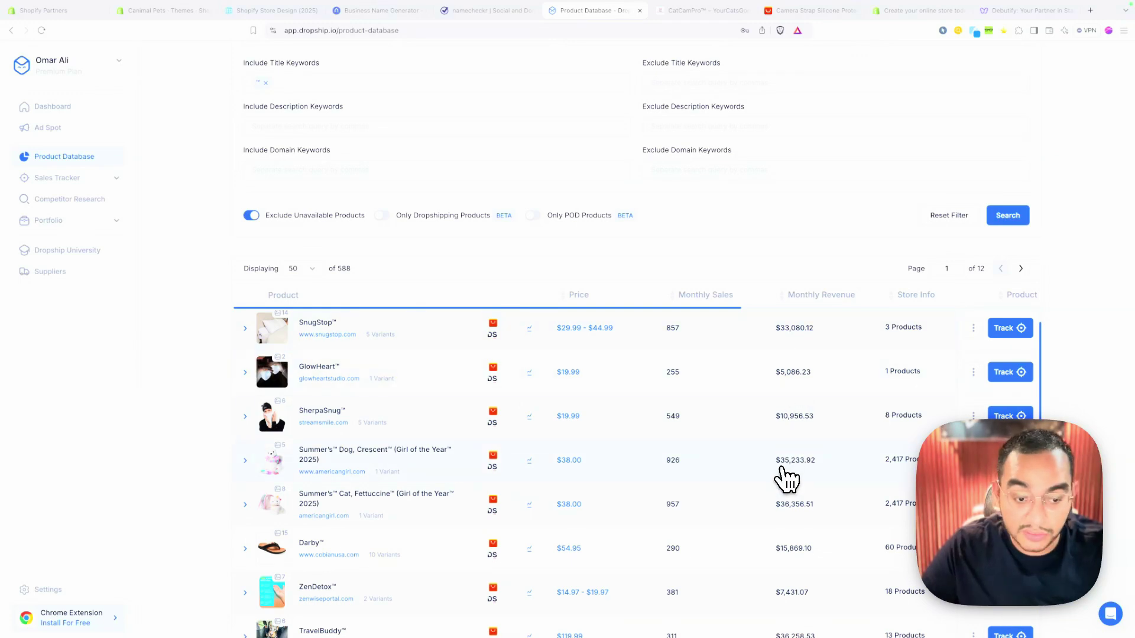
scroll(789, 480, down, 2)
scroll(791, 486, down, 2)
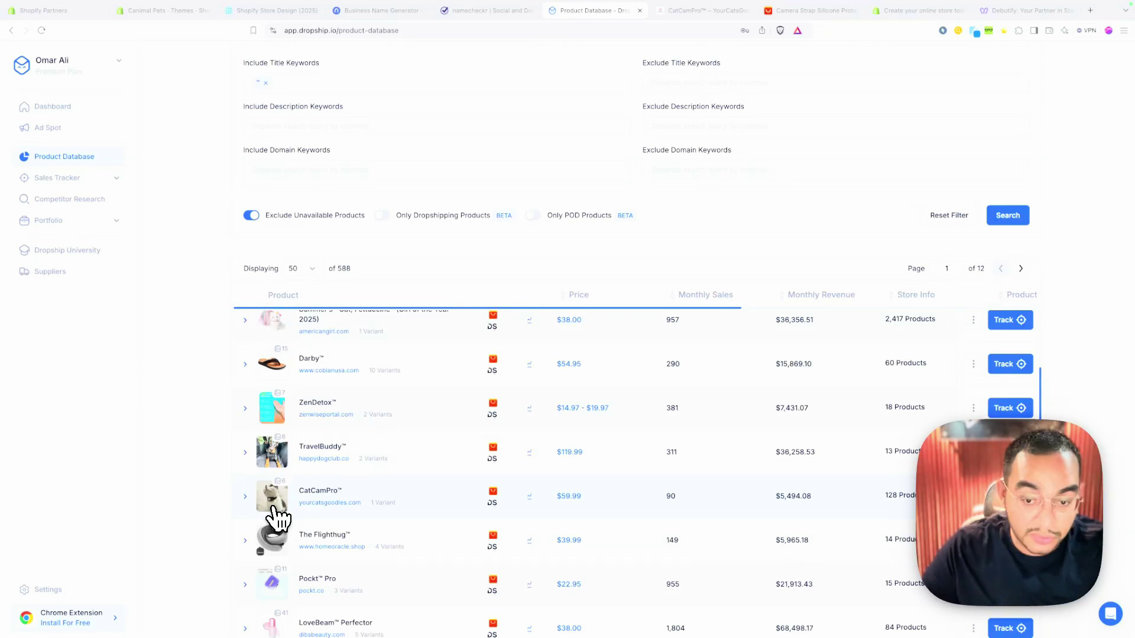
scroll(620, 507, down, 1)
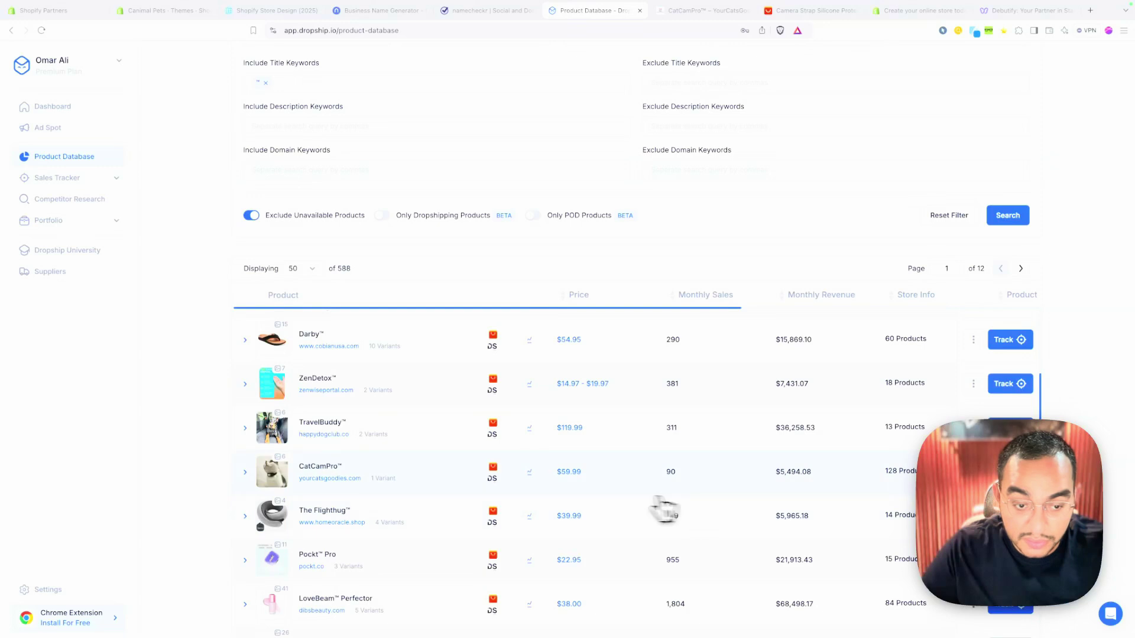
- Open the CatCamPro product's store page and look over its photos, price, sale countdown and description
click(343, 479)
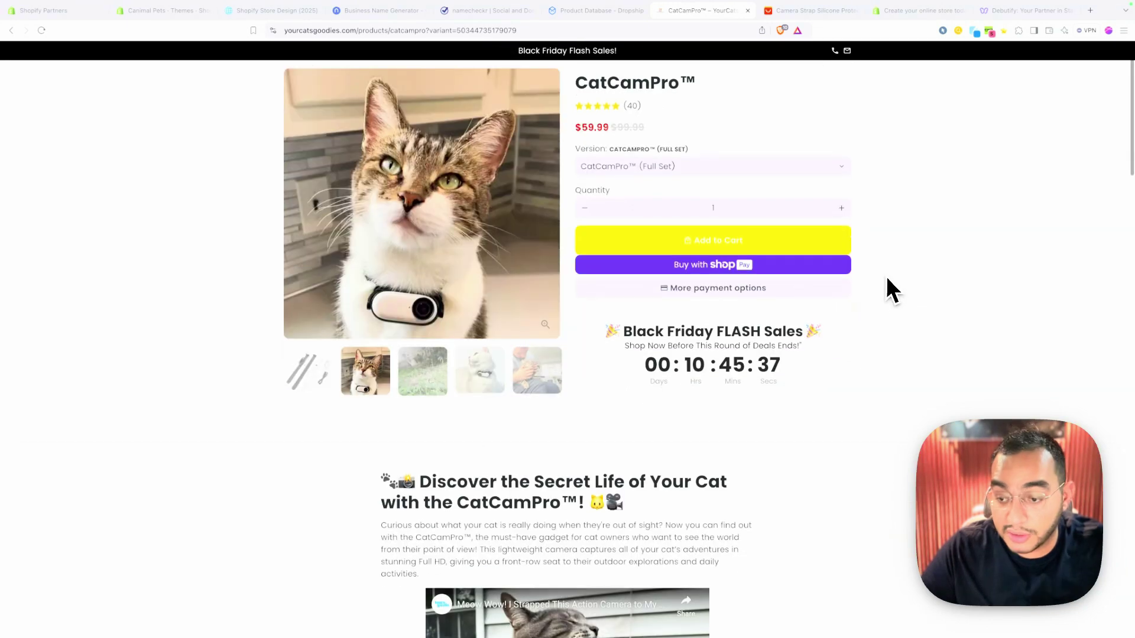
scroll(892, 289, down, 1)
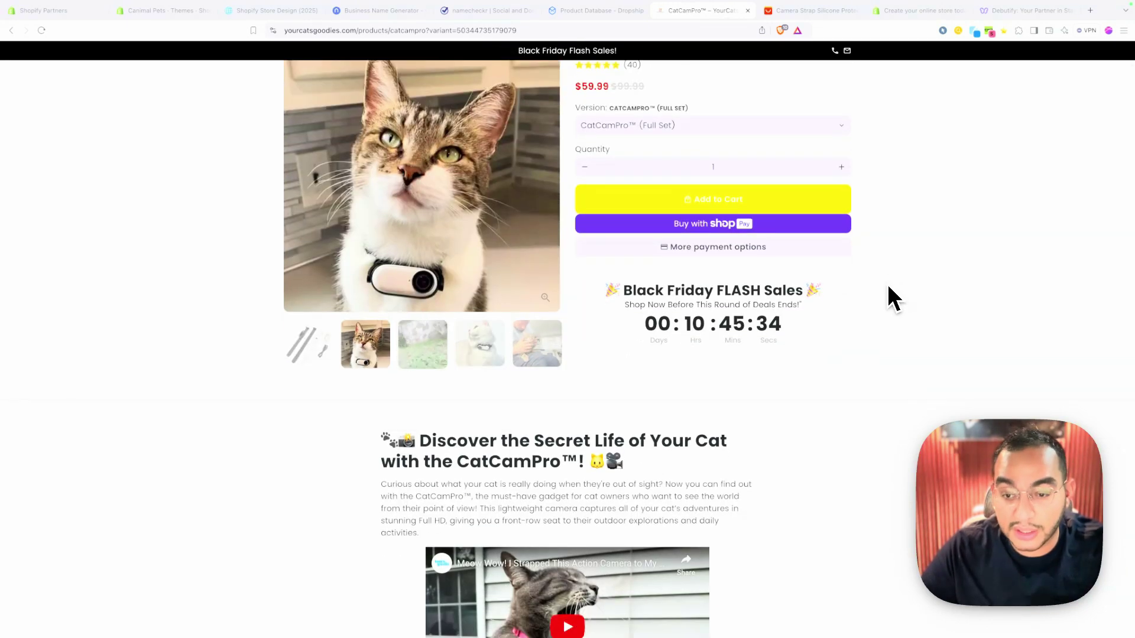
scroll(888, 285, down, 2)
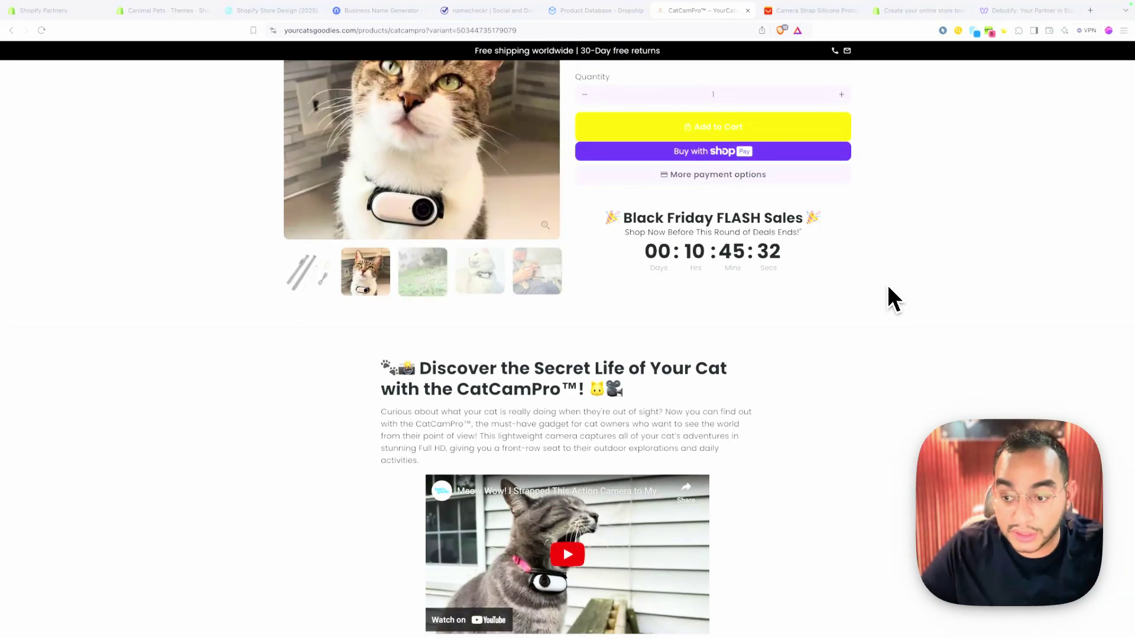
scroll(881, 301, up, 4)
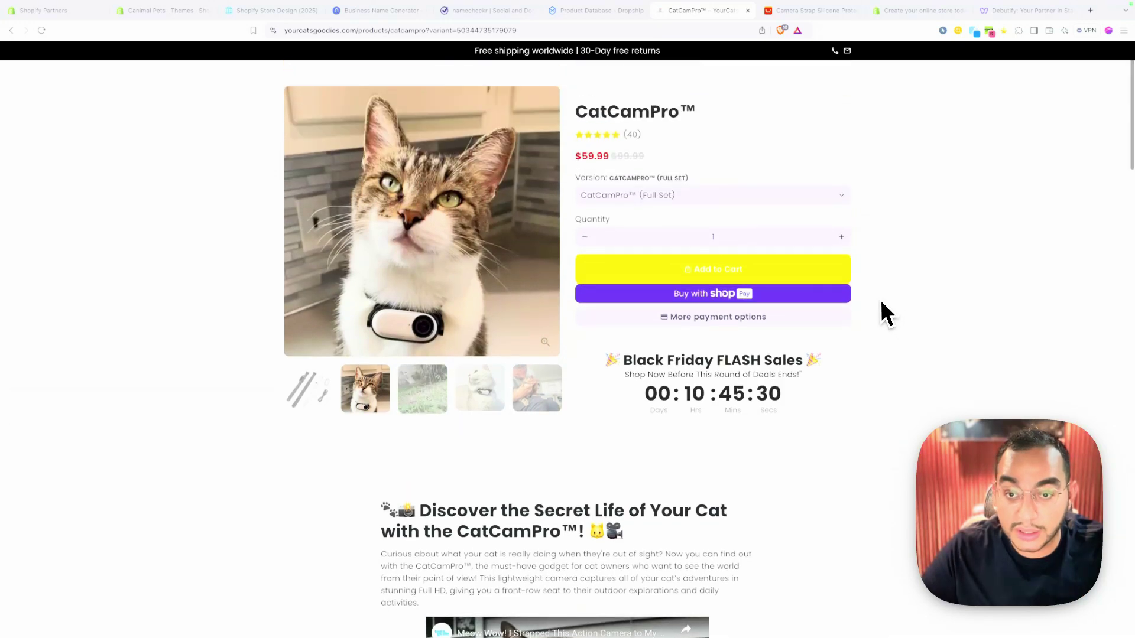
scroll(879, 302, up, 1)
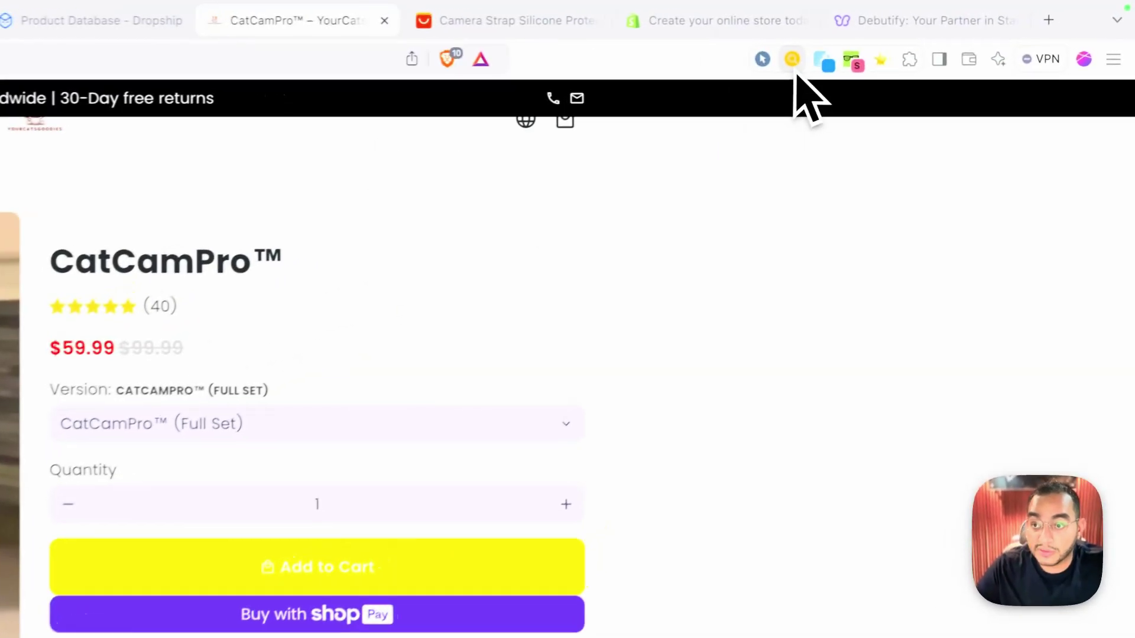
- Run an image search on the CatCamPro cat photo and view the matching camera strap listing on AliExpress
click(793, 61)
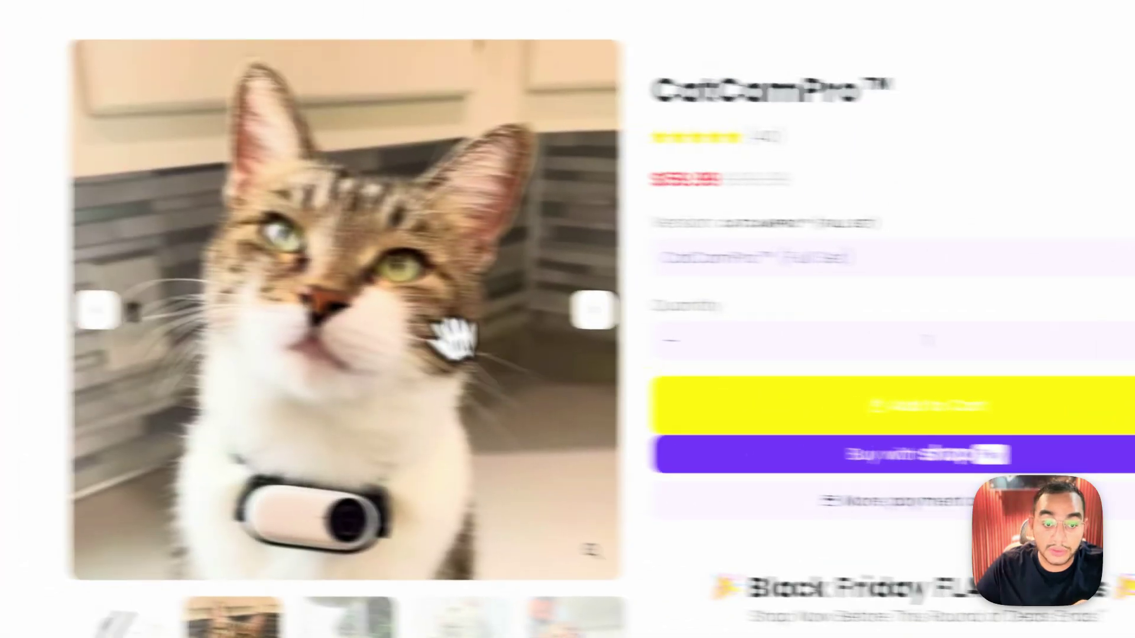
right_click(312, 253)
click(534, 456)
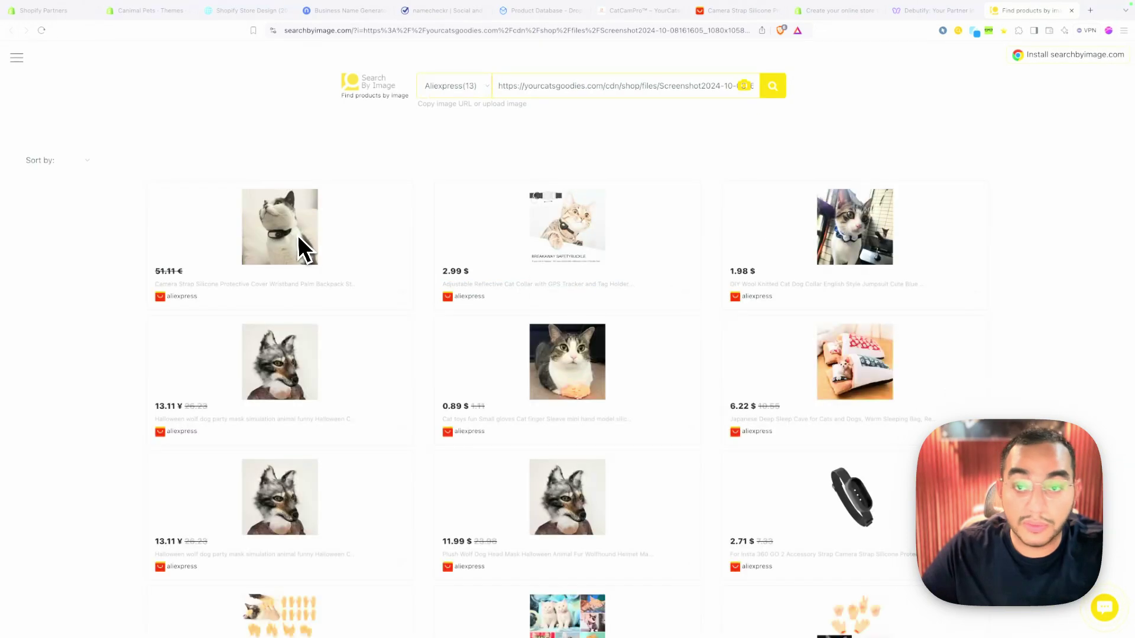
click(733, 11)
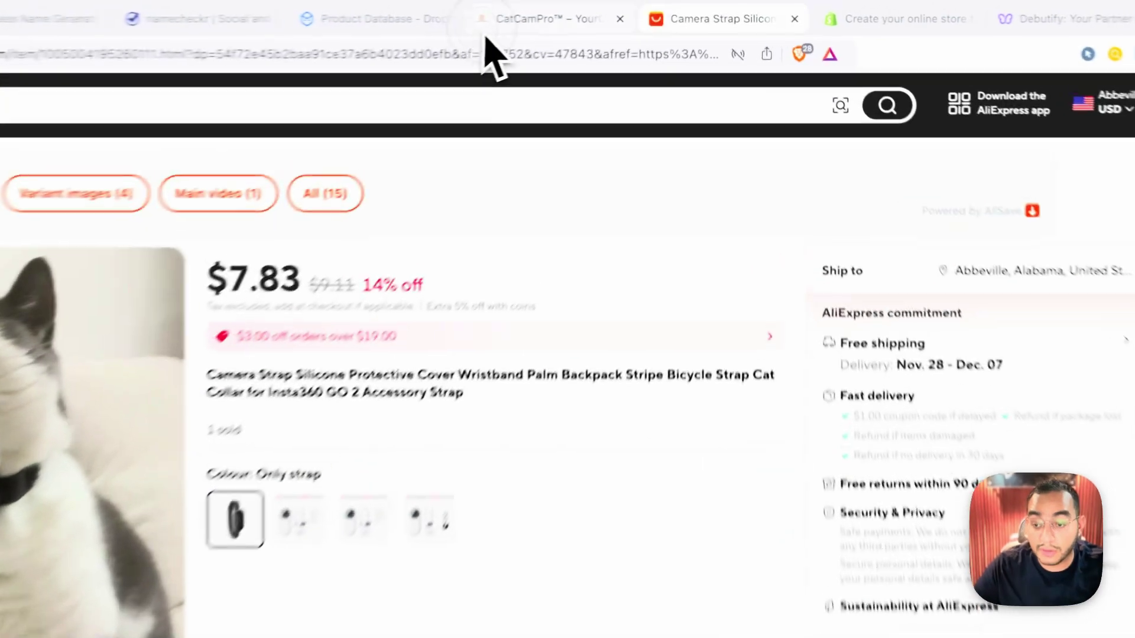
- Return to the CatCamPro store page and review its selling price, offer section and product description
click(614, 11)
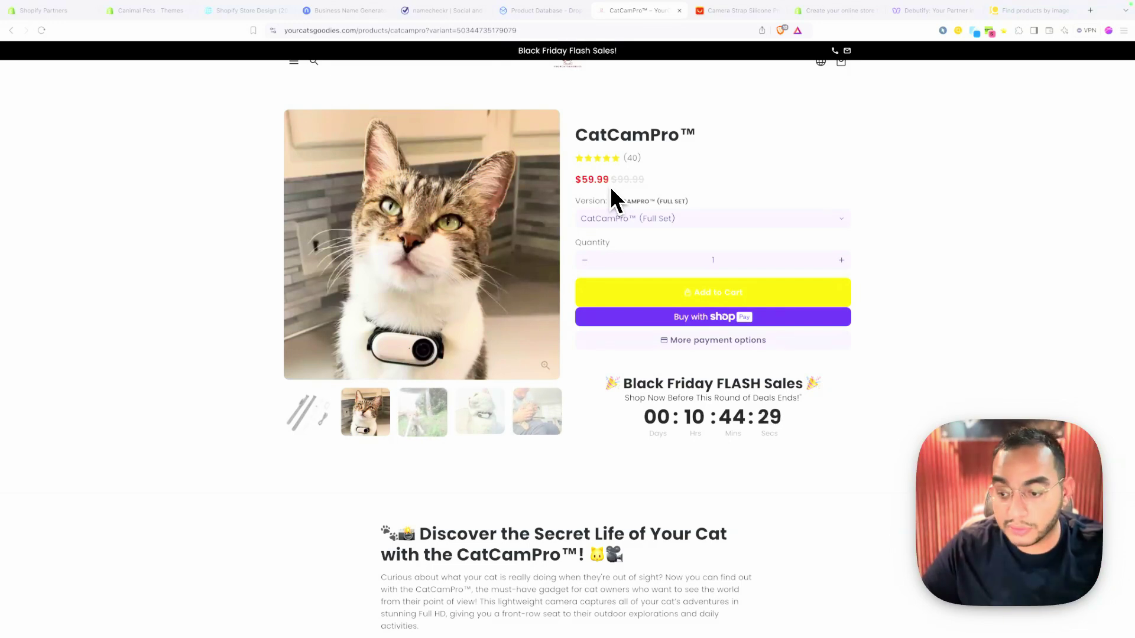
scroll(808, 298, down, 1)
scroll(858, 331, down, 5)
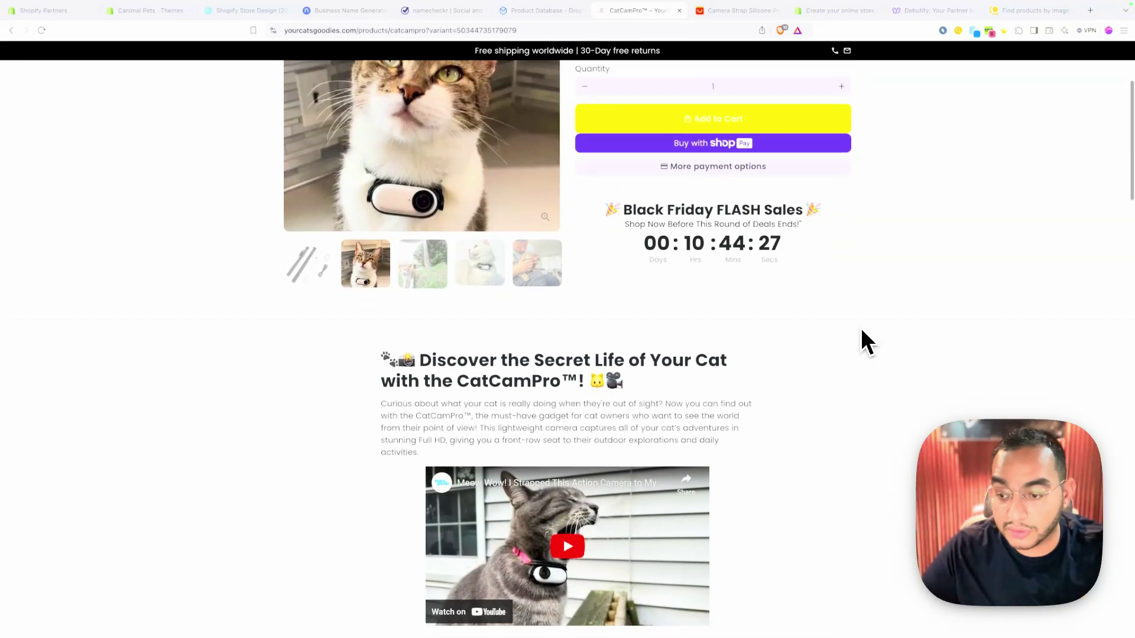
scroll(861, 327, up, 5)
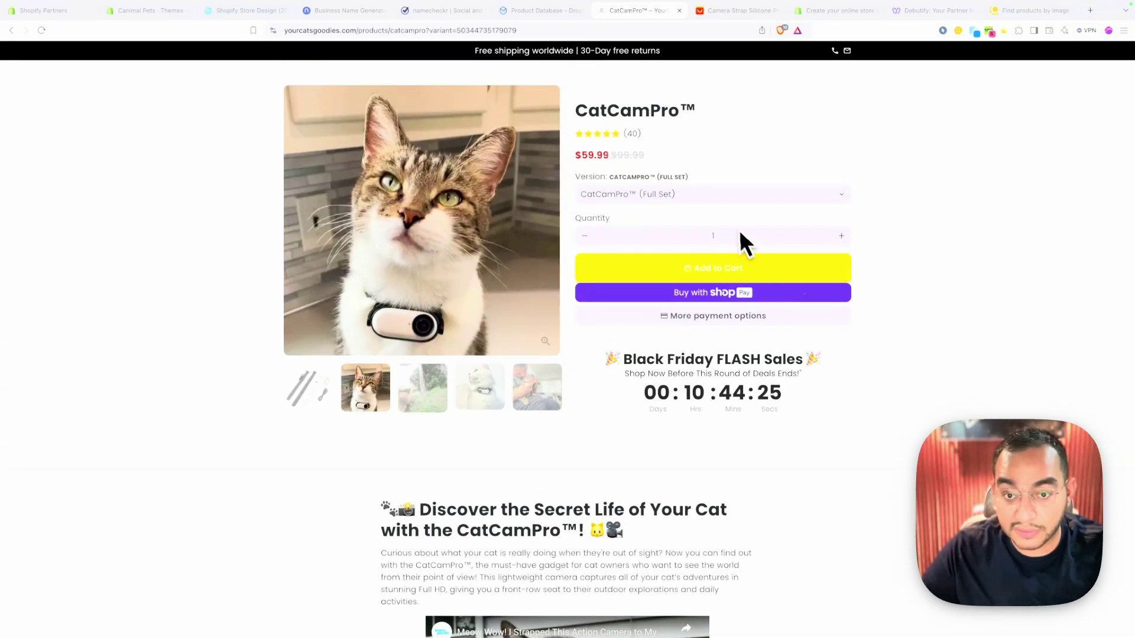
scroll(816, 248, down, 8)
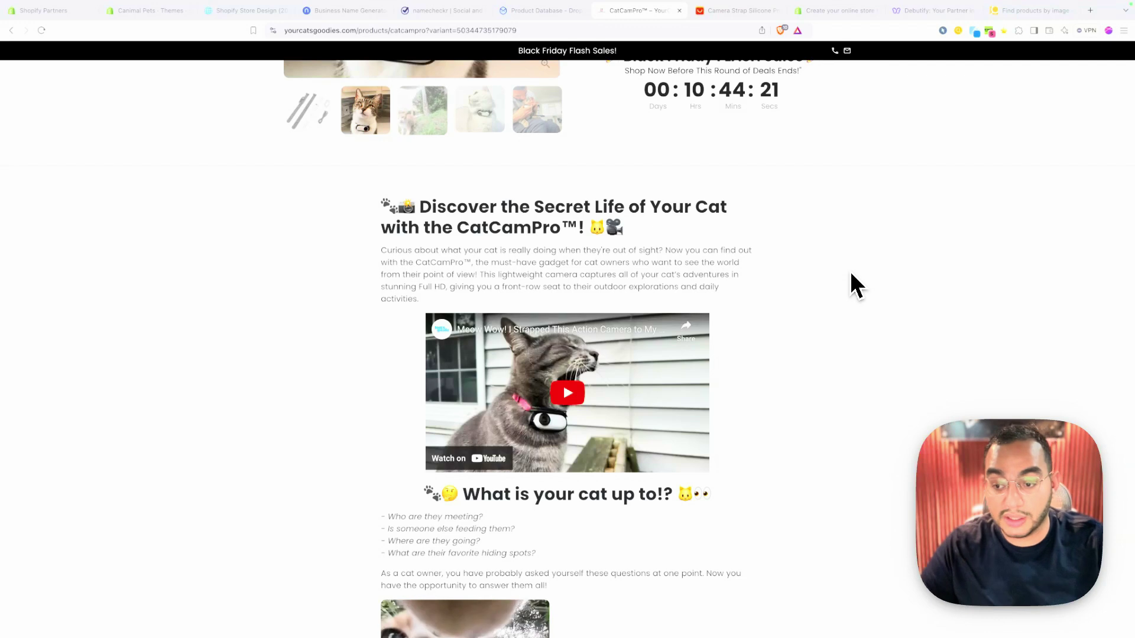
scroll(851, 286, up, 10)
- Start generating business names for the keyword "animals" in Namelix with the Auto name style and Low randomness
click(251, 11)
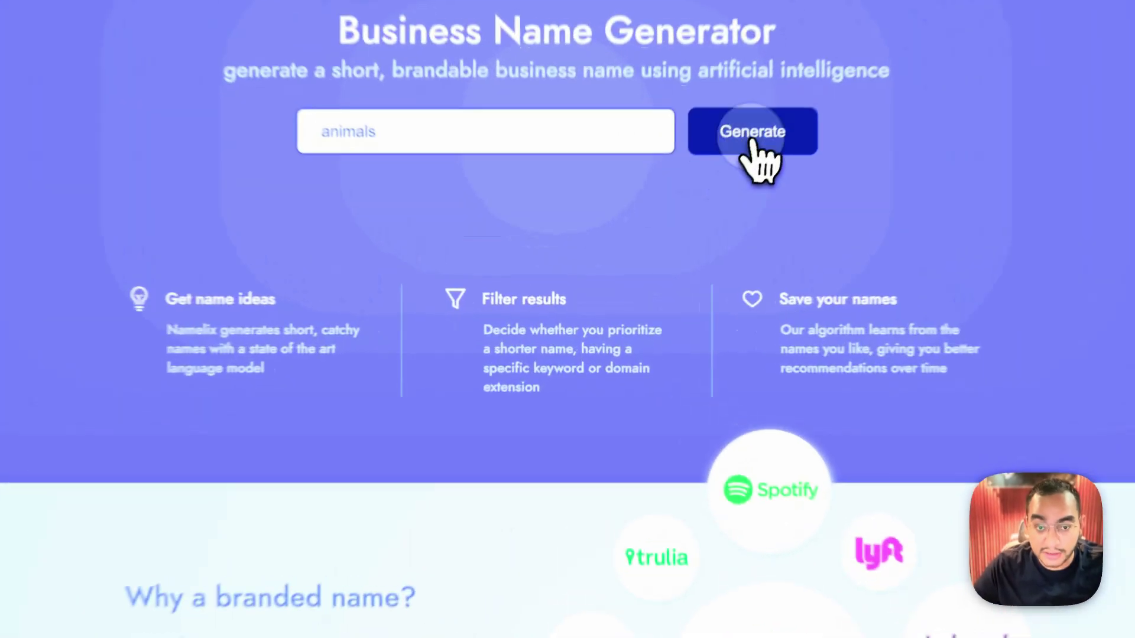
click(678, 227)
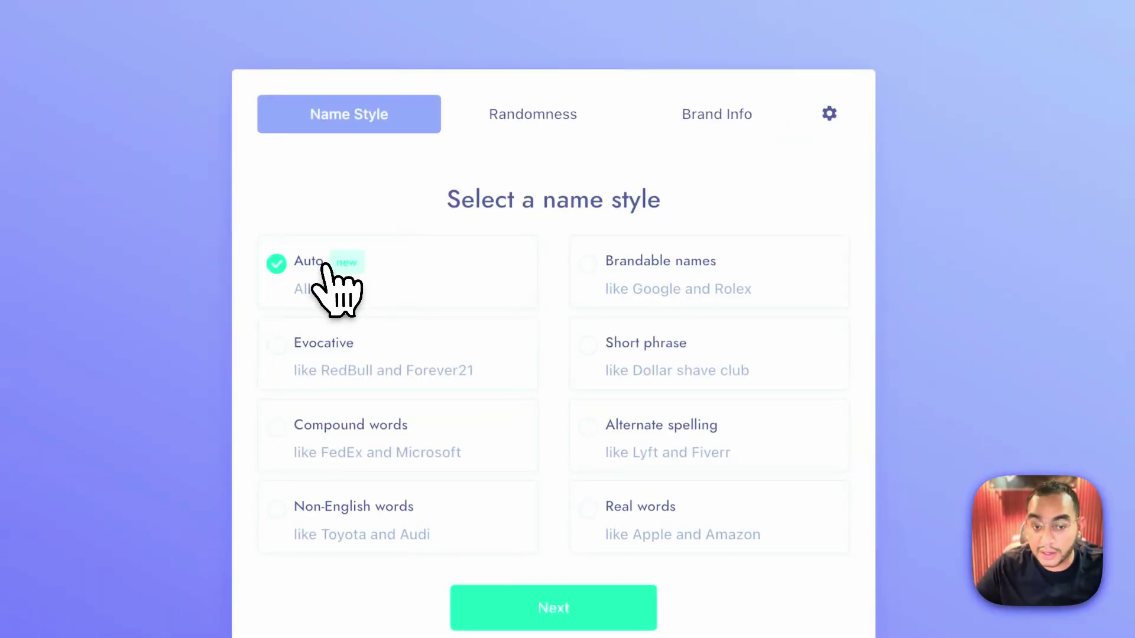
click(529, 610)
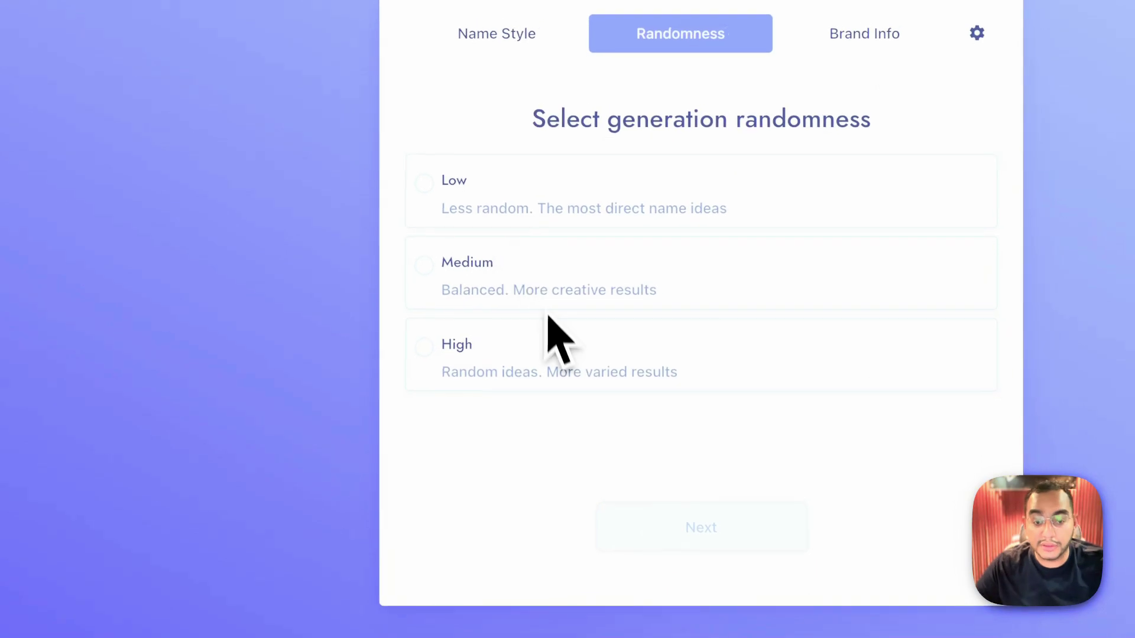
click(541, 204)
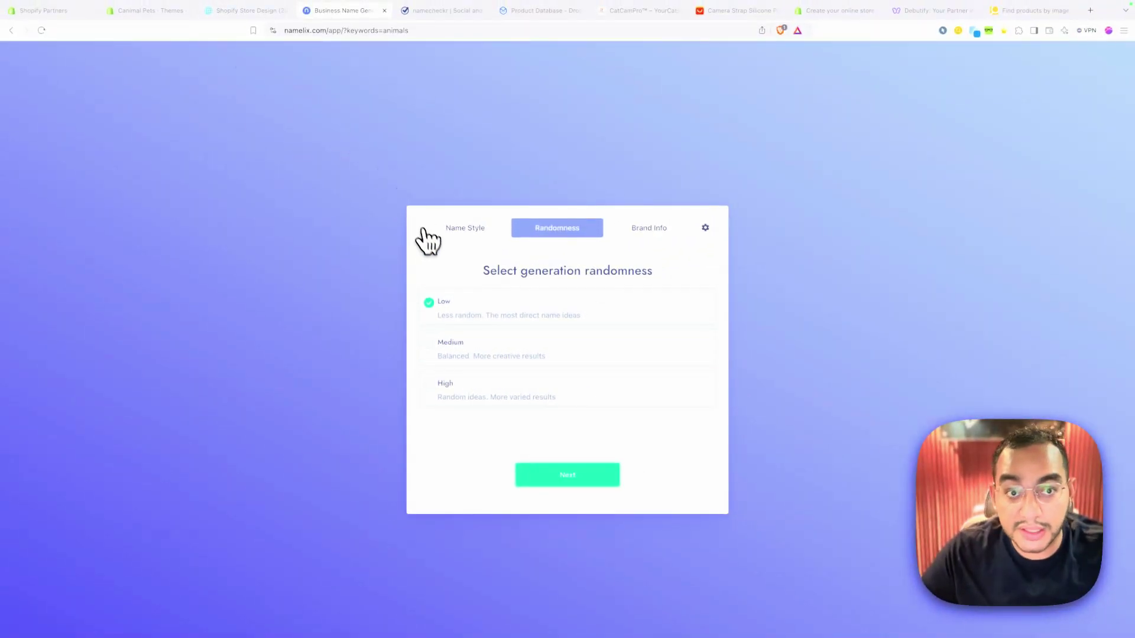
- Switch to Namecheckr and look at its brand name availability search without submitting a name
click(425, 11)
click(440, 112)
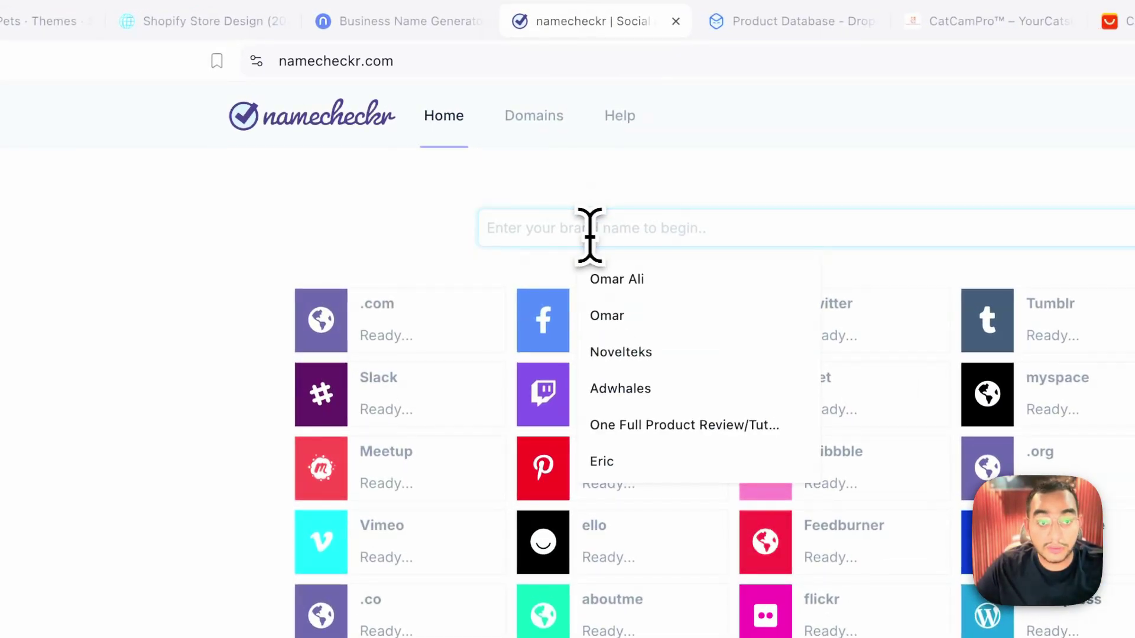
key(Down)
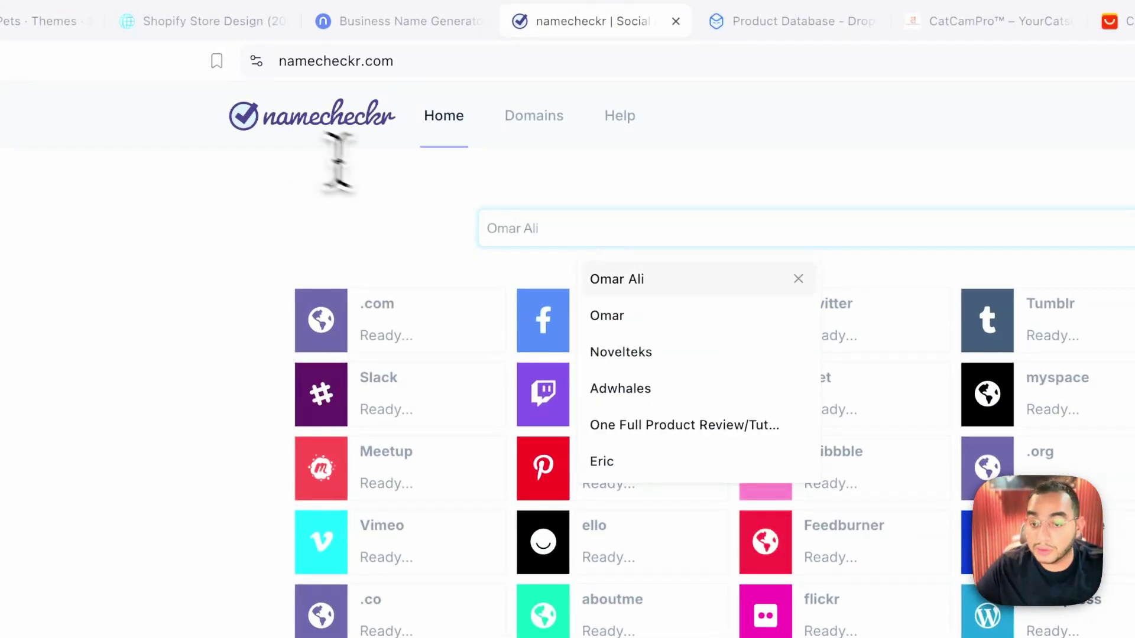
key(Escape)
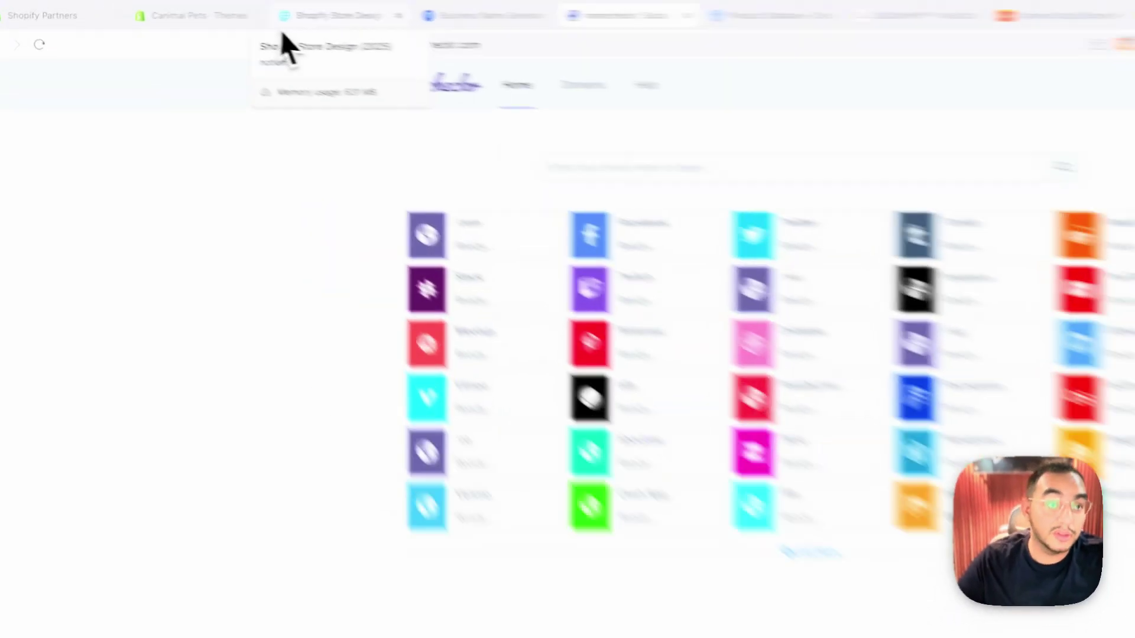
- Review the store creation steps in the Notion Shopify guide and switch to the blank Canva logo design
click(257, 10)
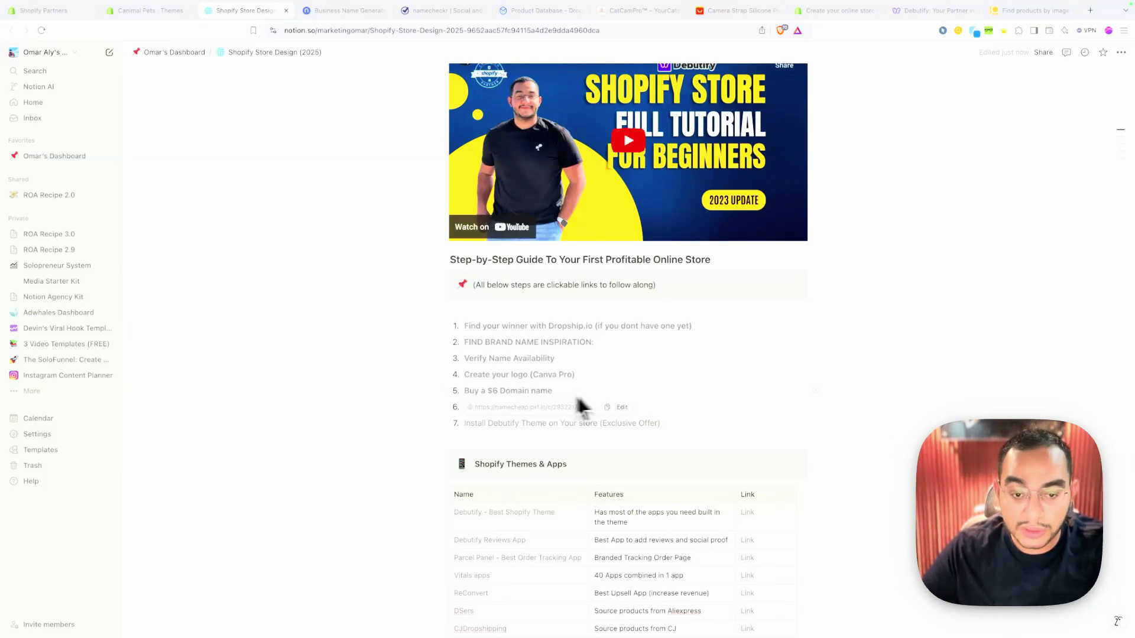
scroll(591, 334, down, 1)
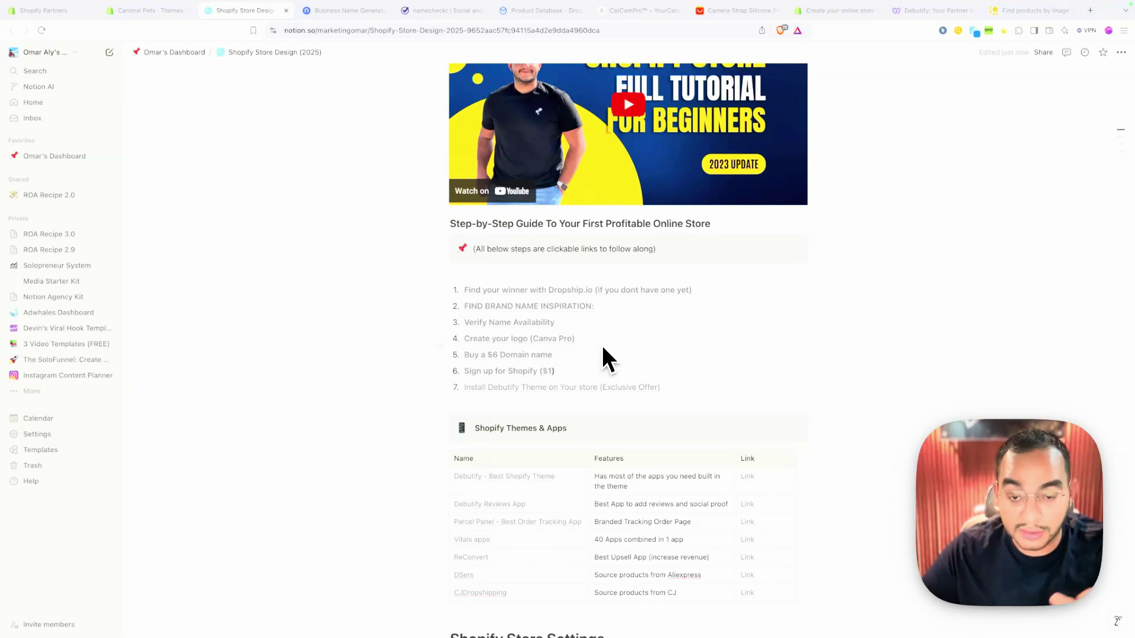
mouse_move(567, 350)
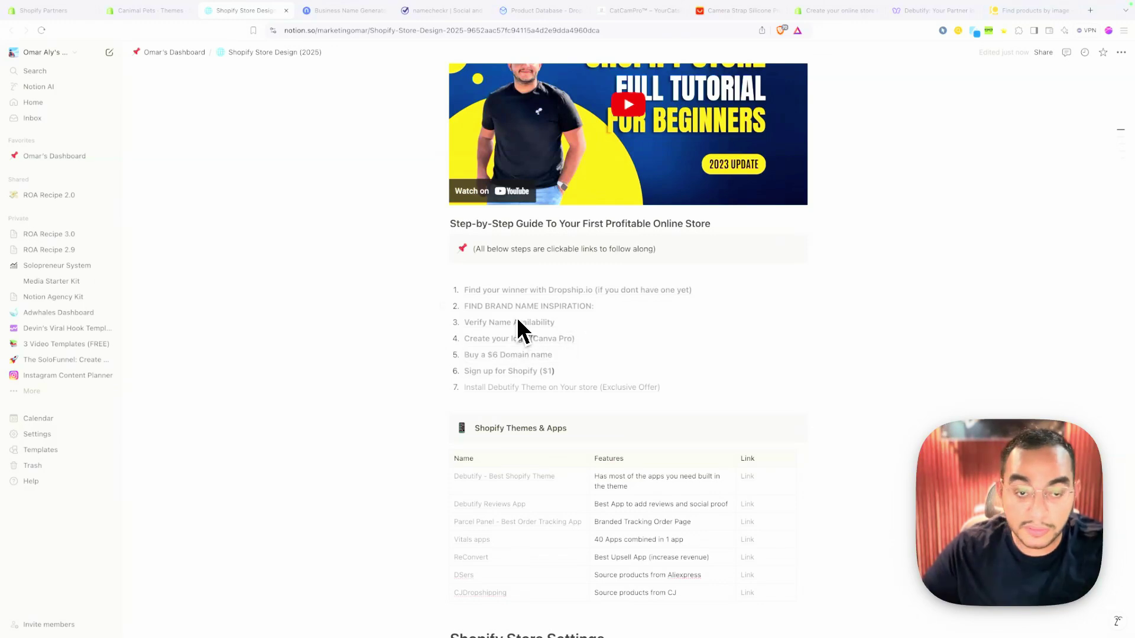
scroll(450, 295, down, 2)
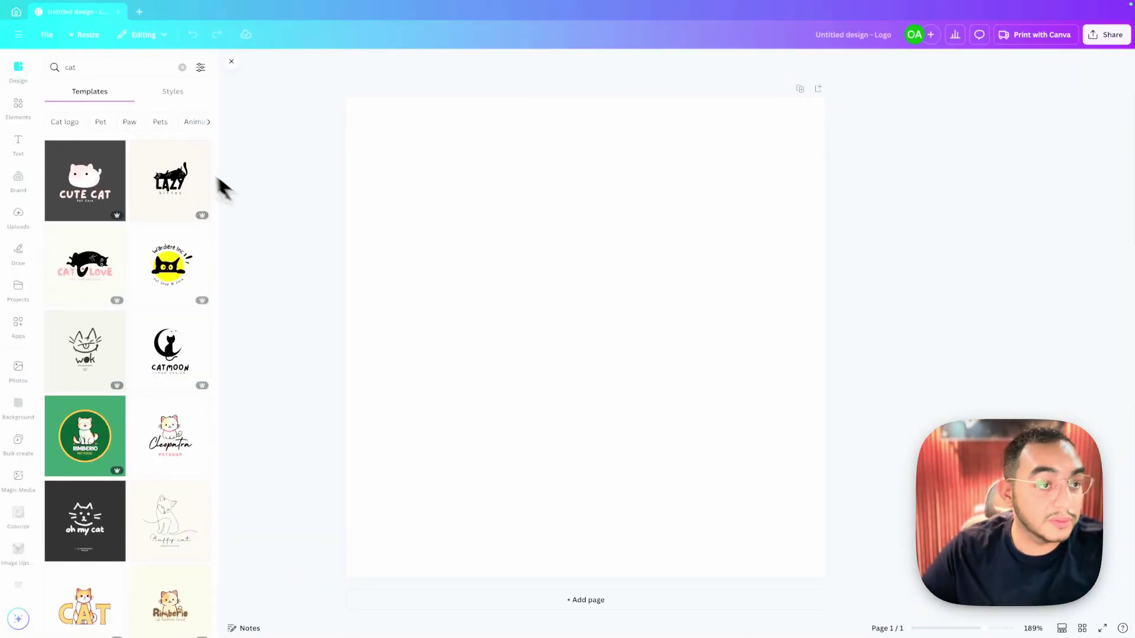
click(139, 12)
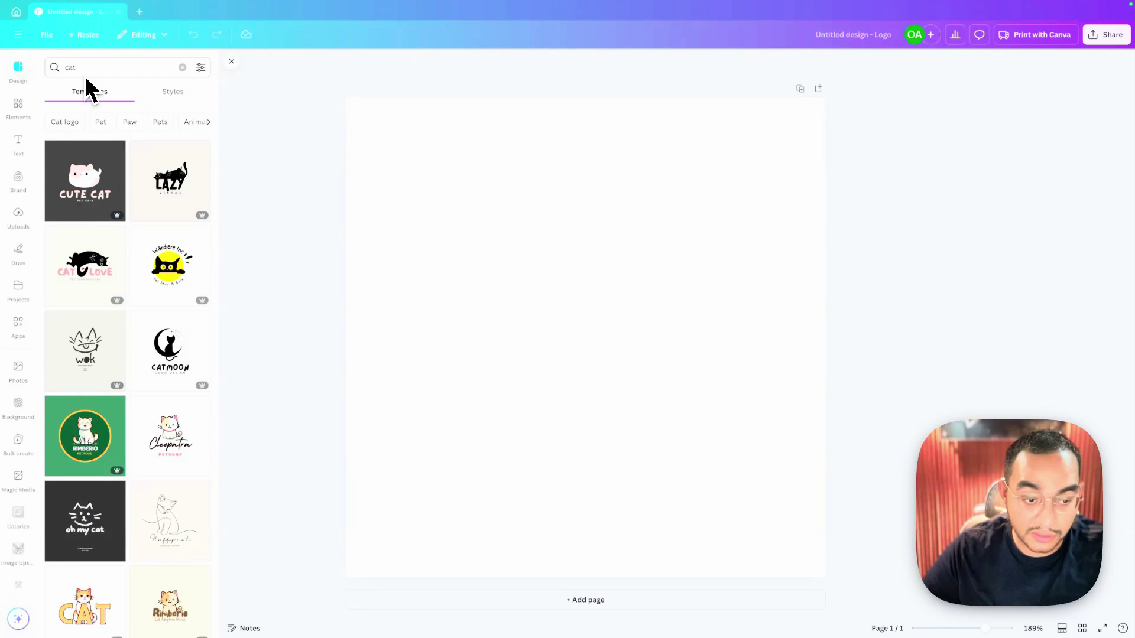
- Apply the light page of the Black & white Simple Cat Logo template and change its text to CANIMAL and PETS
click(169, 350)
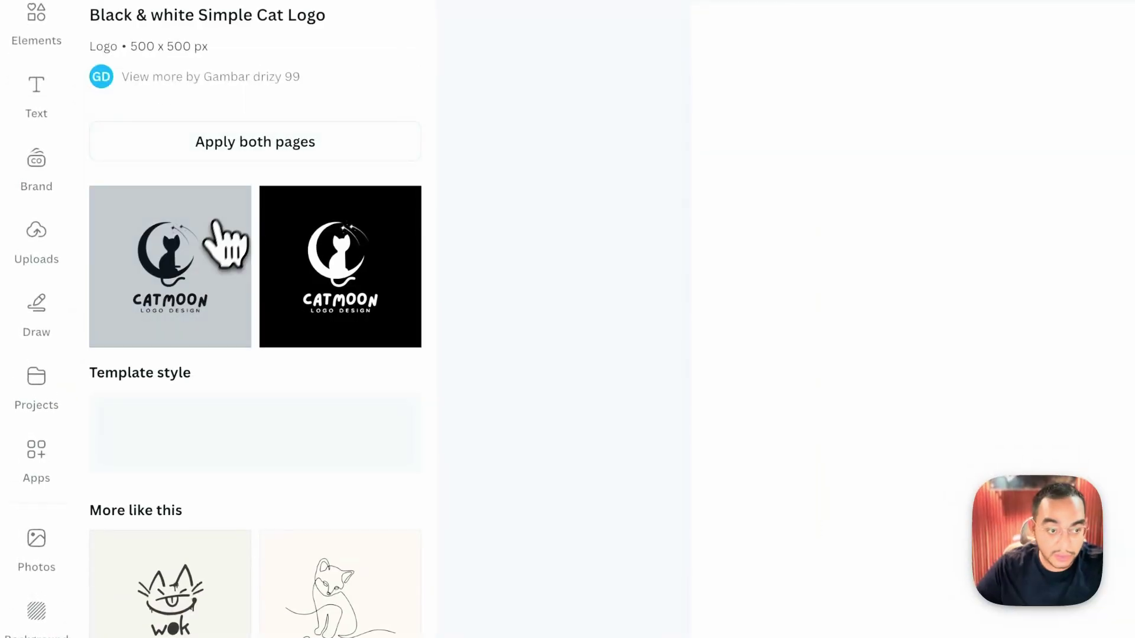
click(224, 245)
click(689, 431)
double_click(780, 499)
text(CANI)
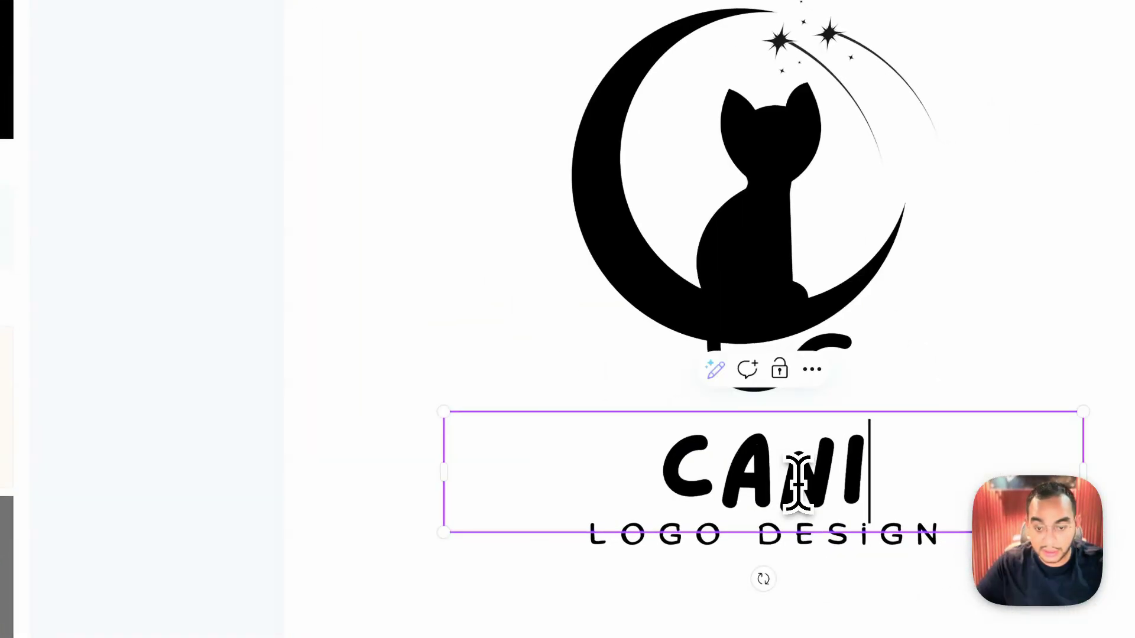
text(MAL)
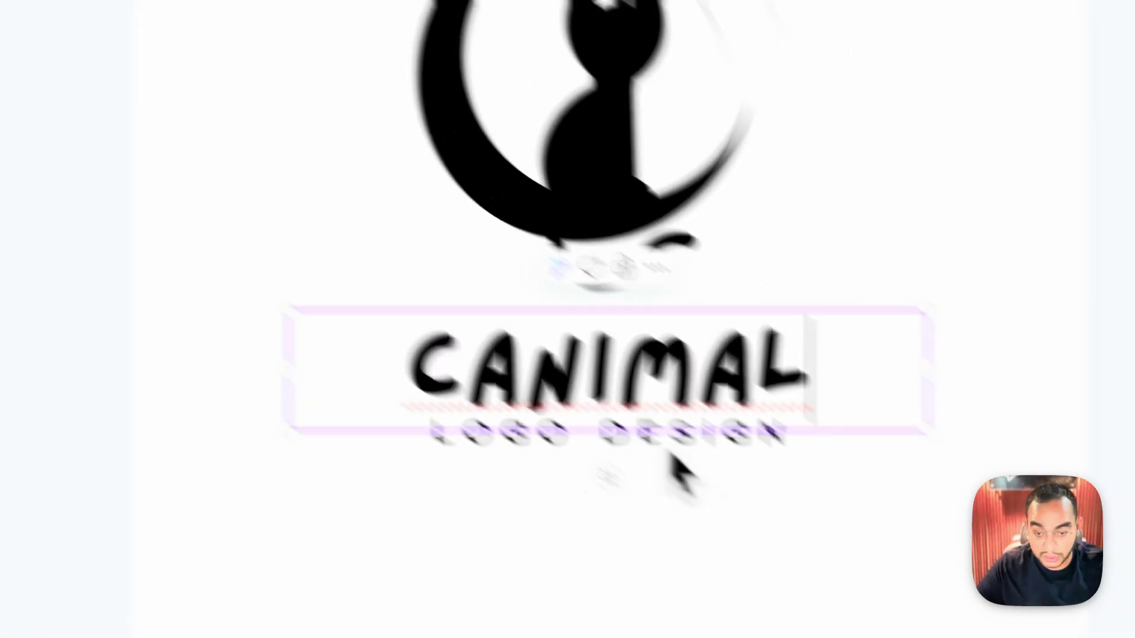
click(891, 544)
text(PETS)
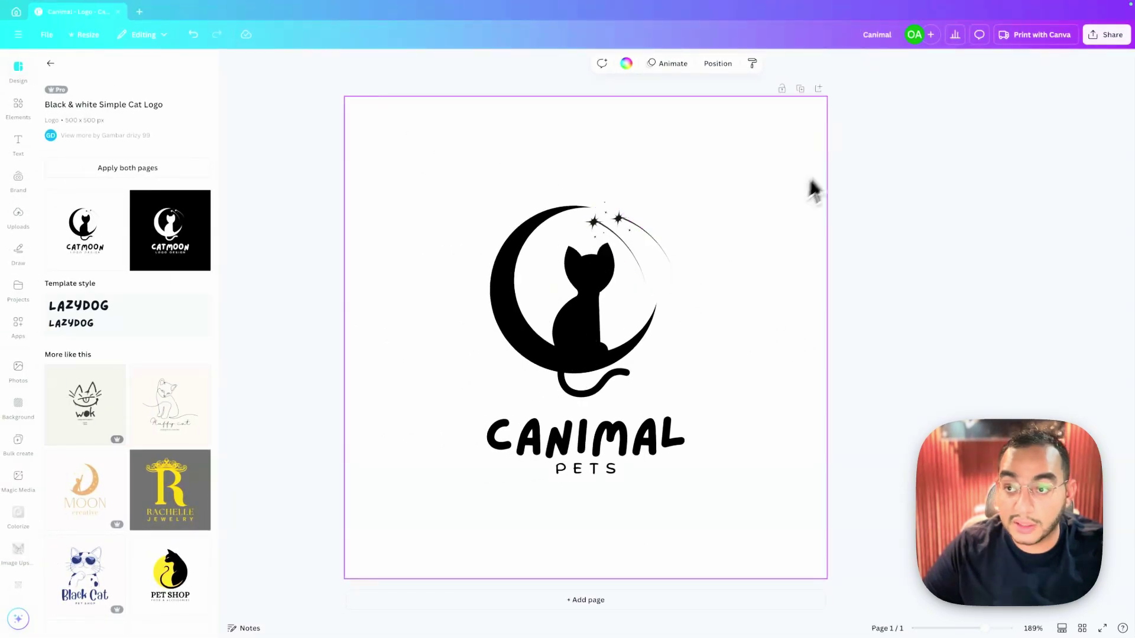
- Download the logo as a PNG with a transparent background
click(1106, 34)
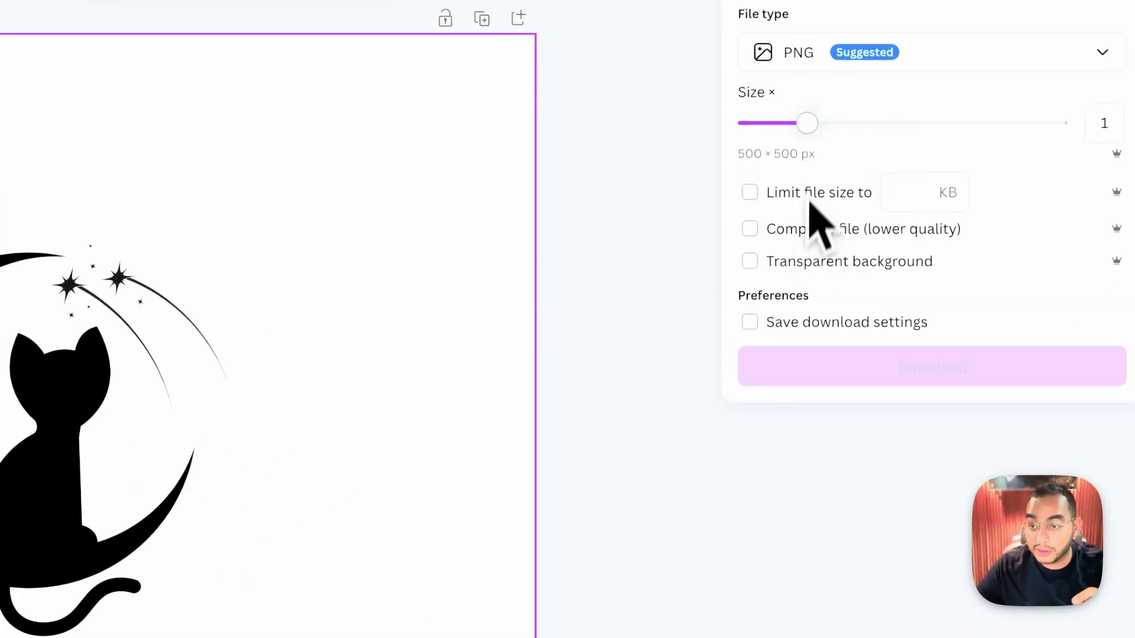
click(789, 261)
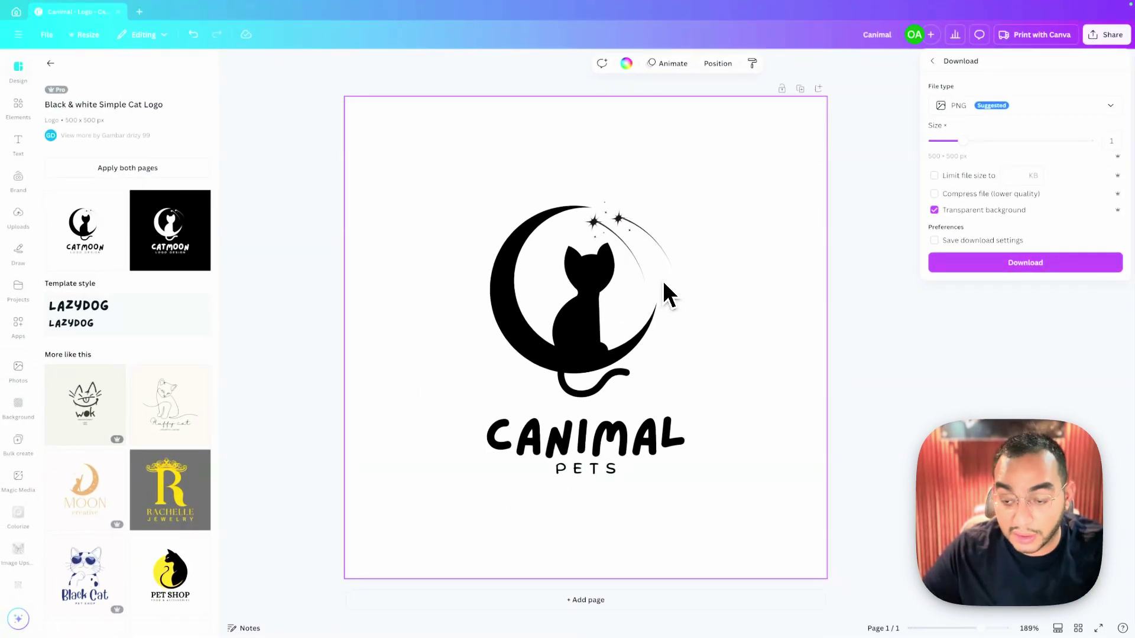
click(932, 265)
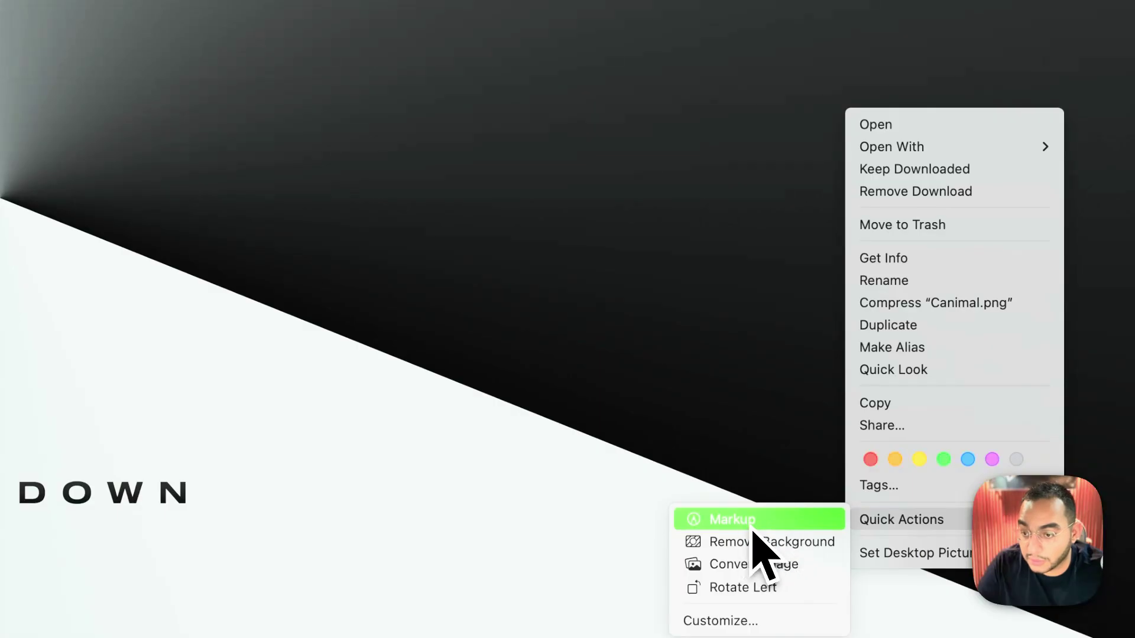
- Open the downloaded Canimal.png in Markup, crop it closely around the cat logo and its text, and save it
click(730, 528)
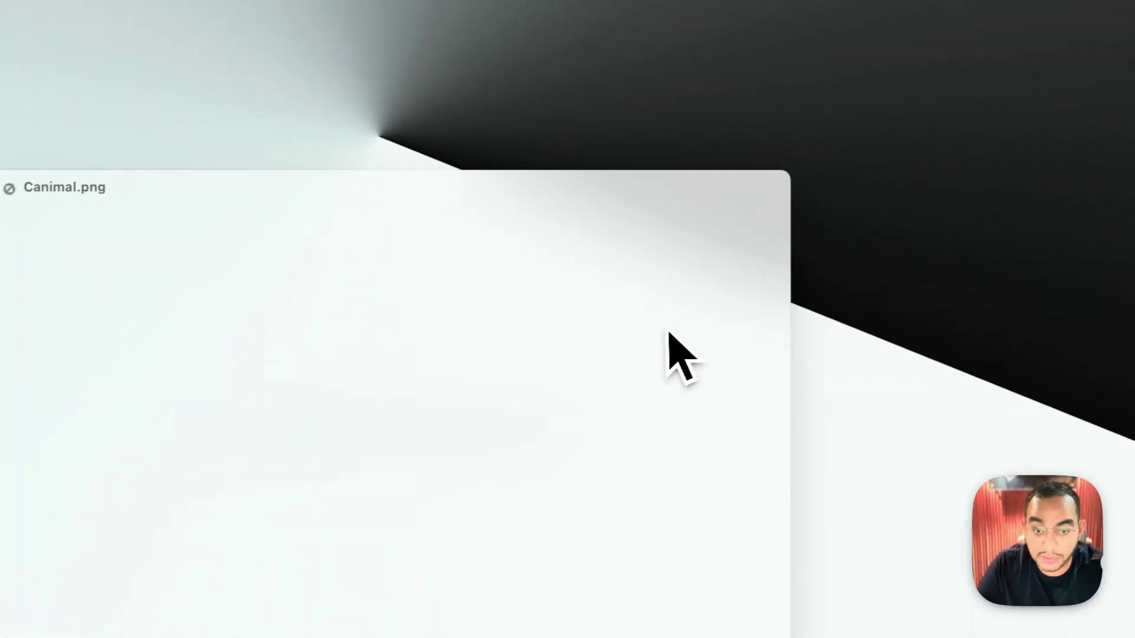
click(563, 134)
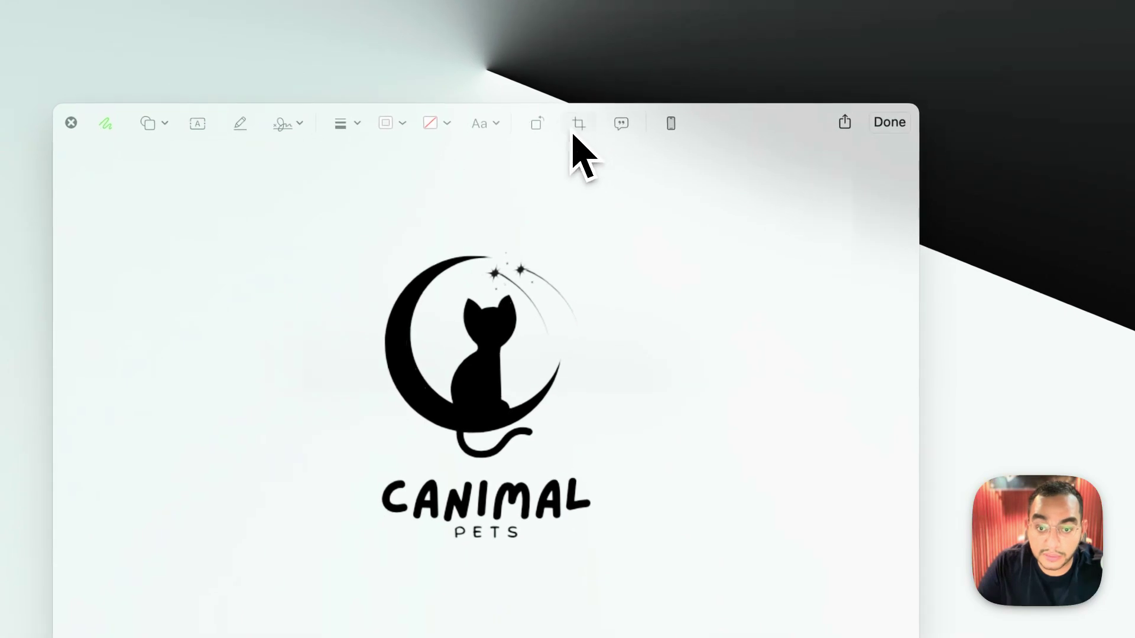
drag(717, 157, 771, 252)
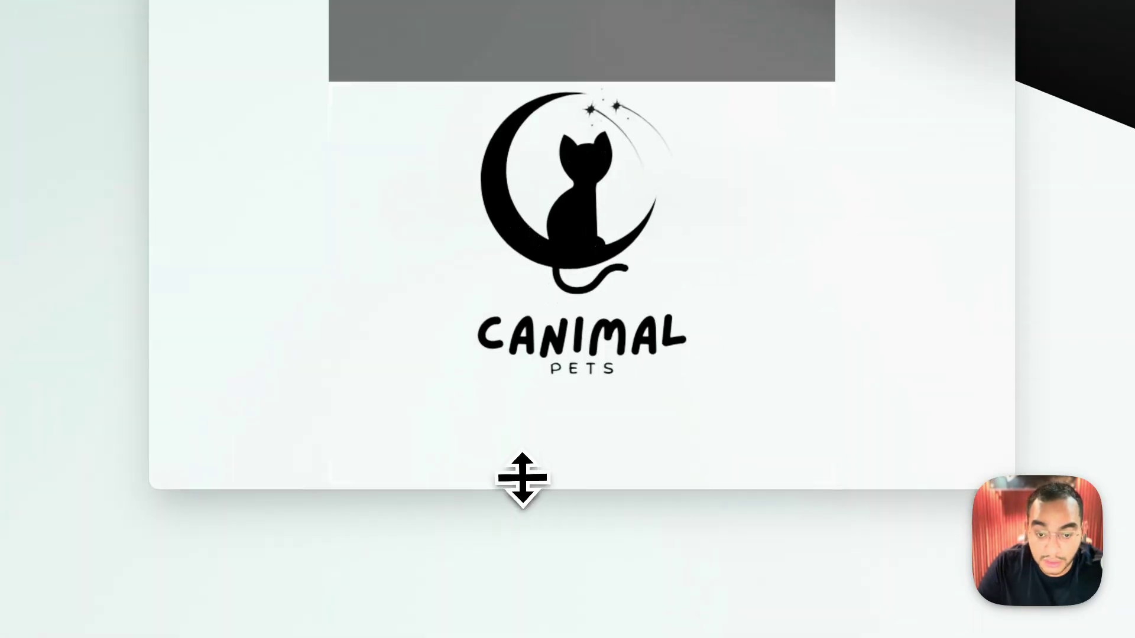
drag(522, 476, 527, 382)
drag(835, 239, 701, 239)
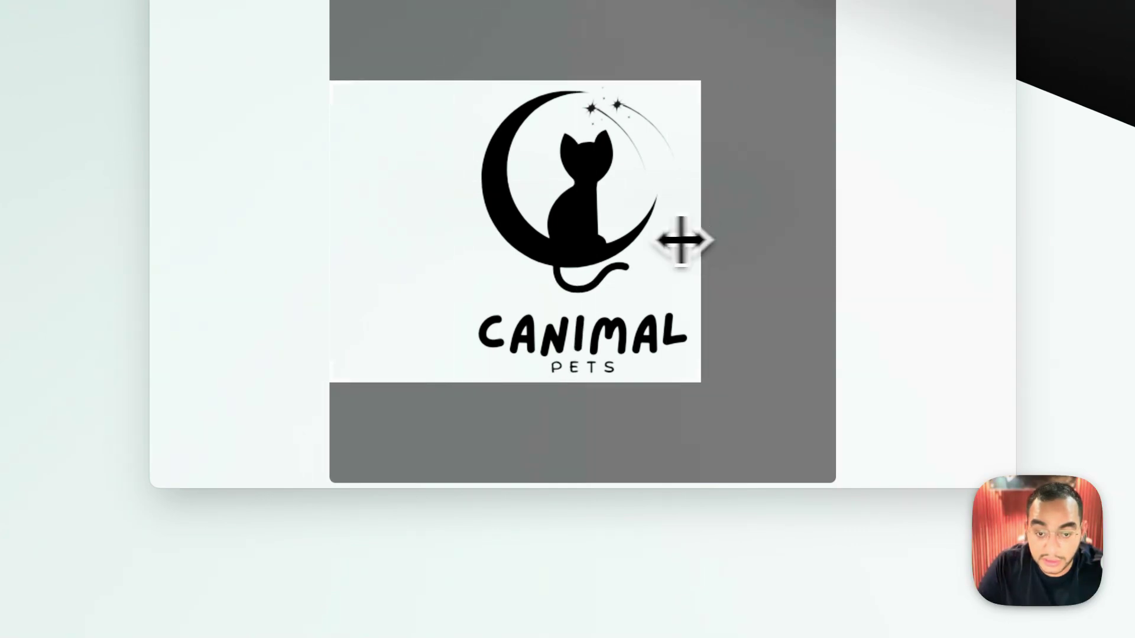
drag(331, 218, 443, 212)
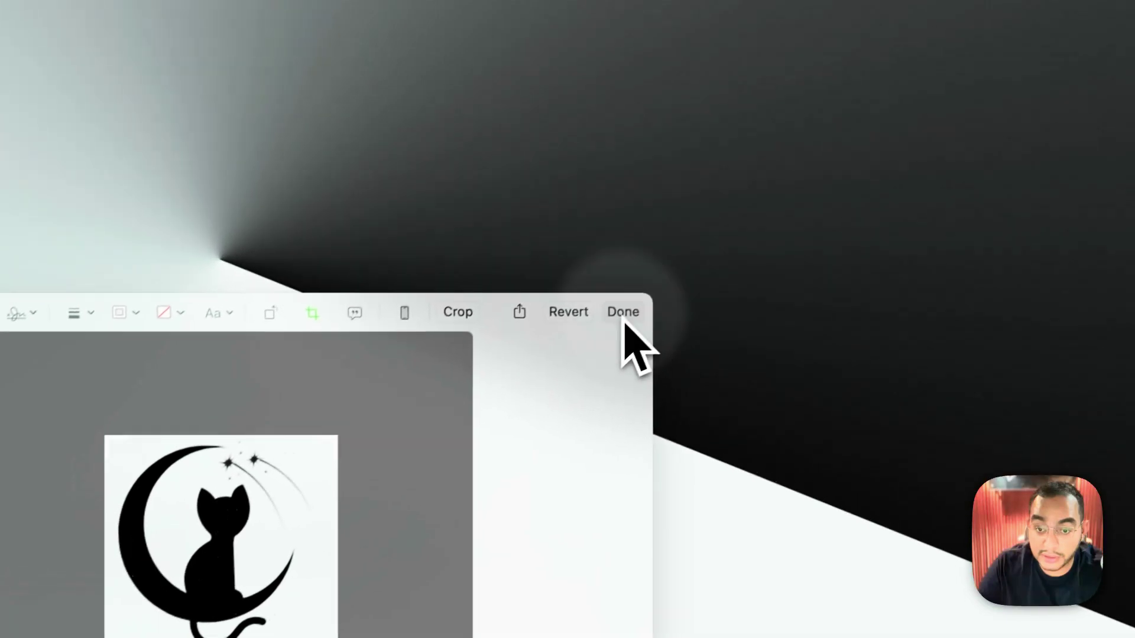
click(621, 316)
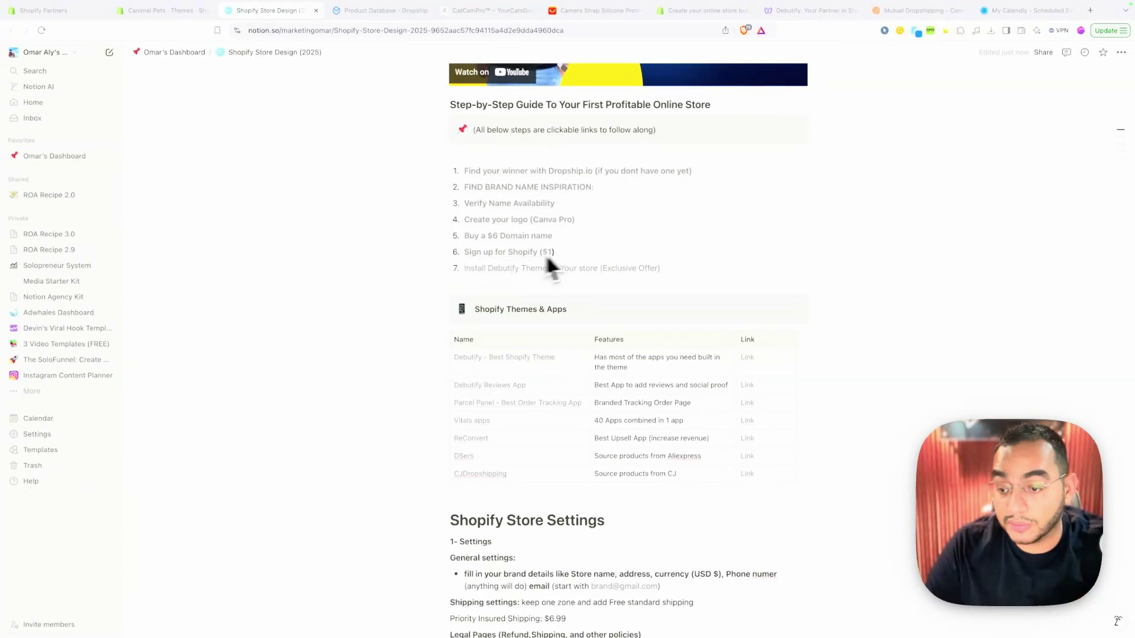
- Review the $1 Shopify sign-up step in the Notion guide and look at Shopify's free trial page
mouse_move(547, 257)
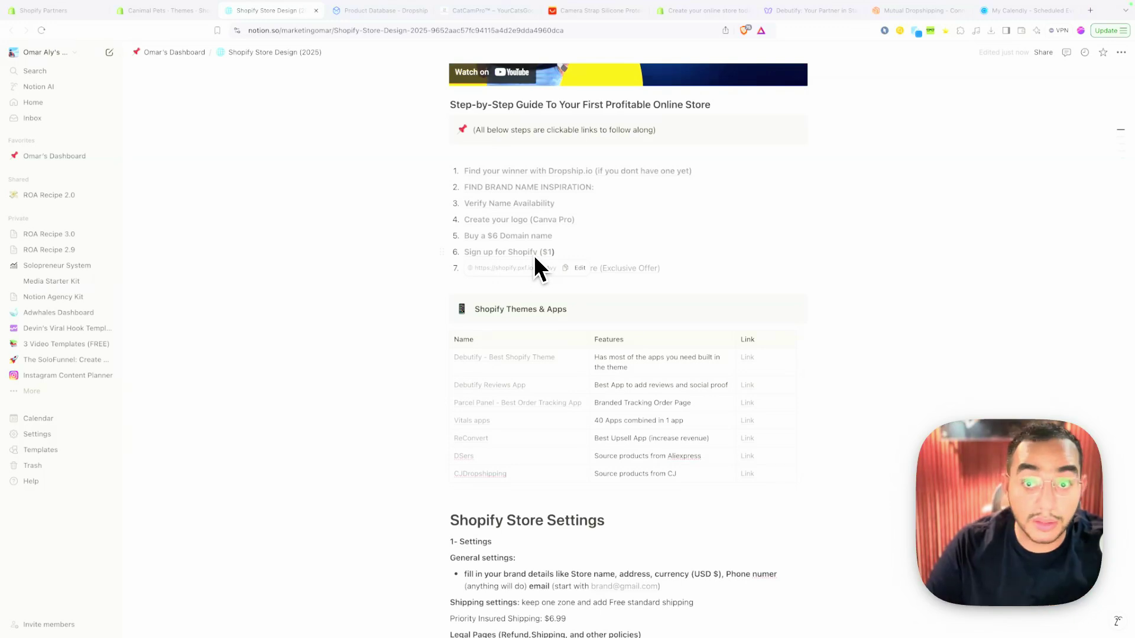
click(692, 11)
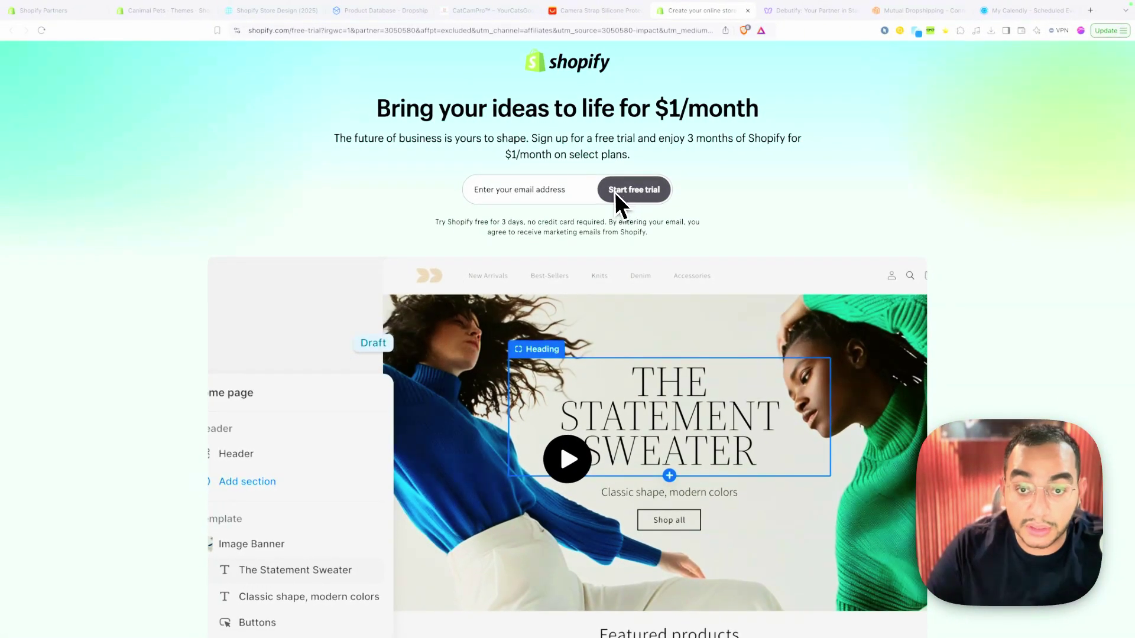
click(150, 10)
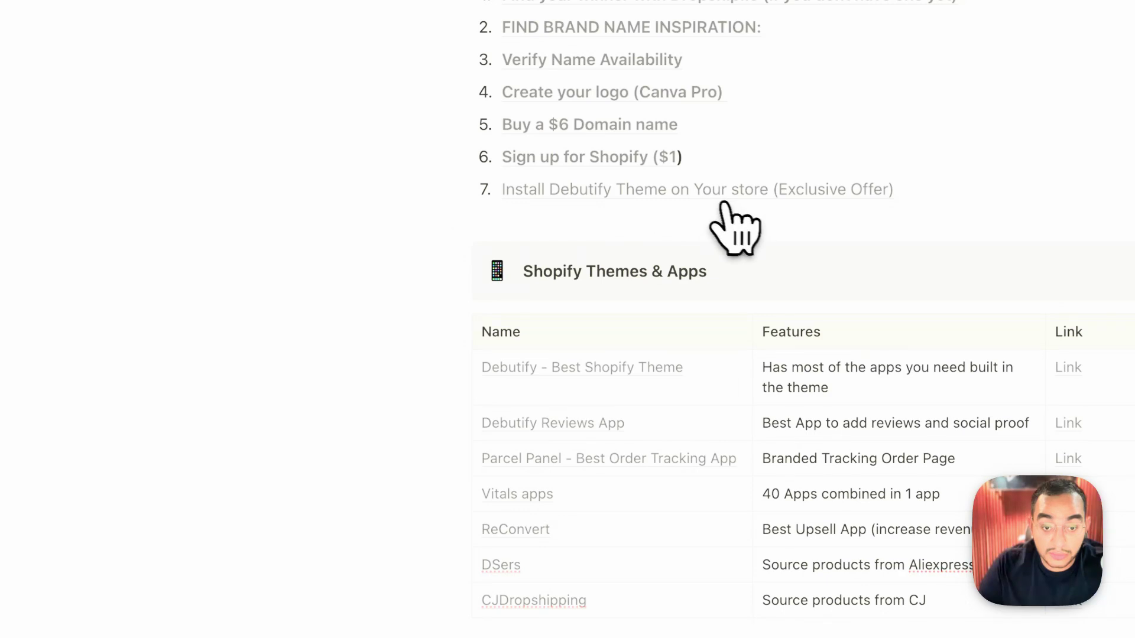
- Follow the Notion guide's Debutify theme offer, claim the free trial, and open Debutify Theme from the account page
click(732, 198)
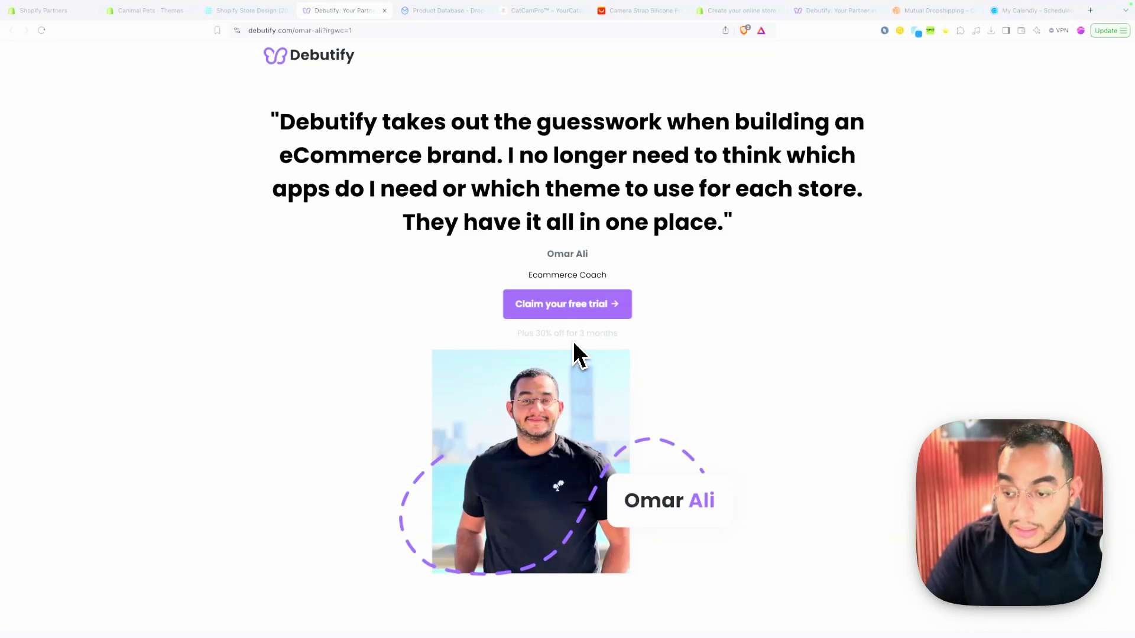
scroll(576, 349, down, 10)
scroll(580, 360, up, 10)
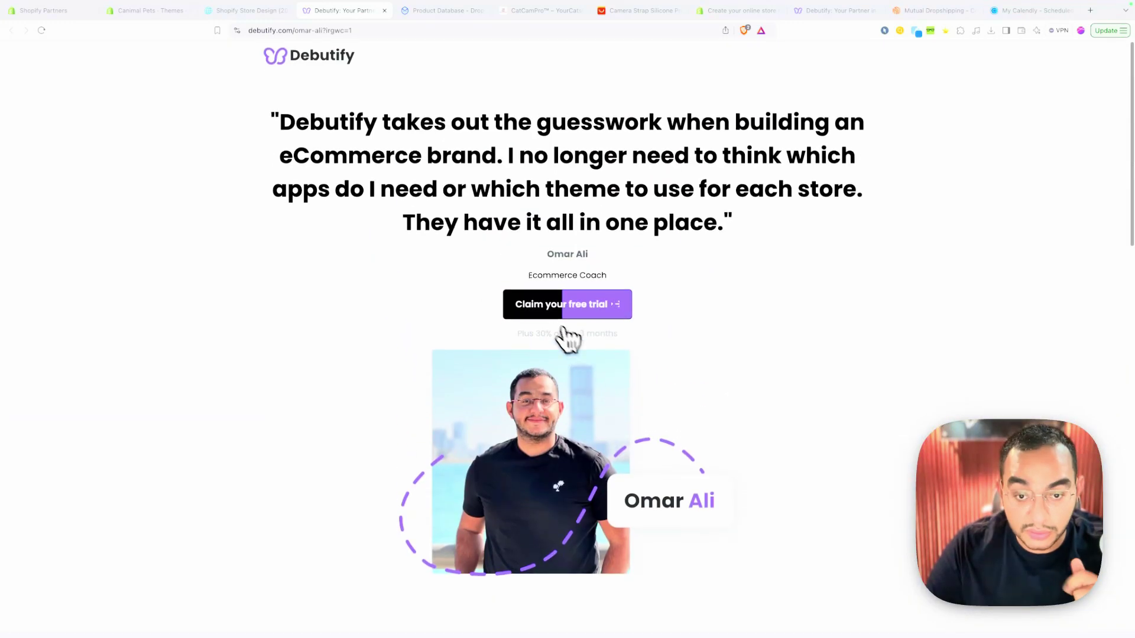
click(539, 313)
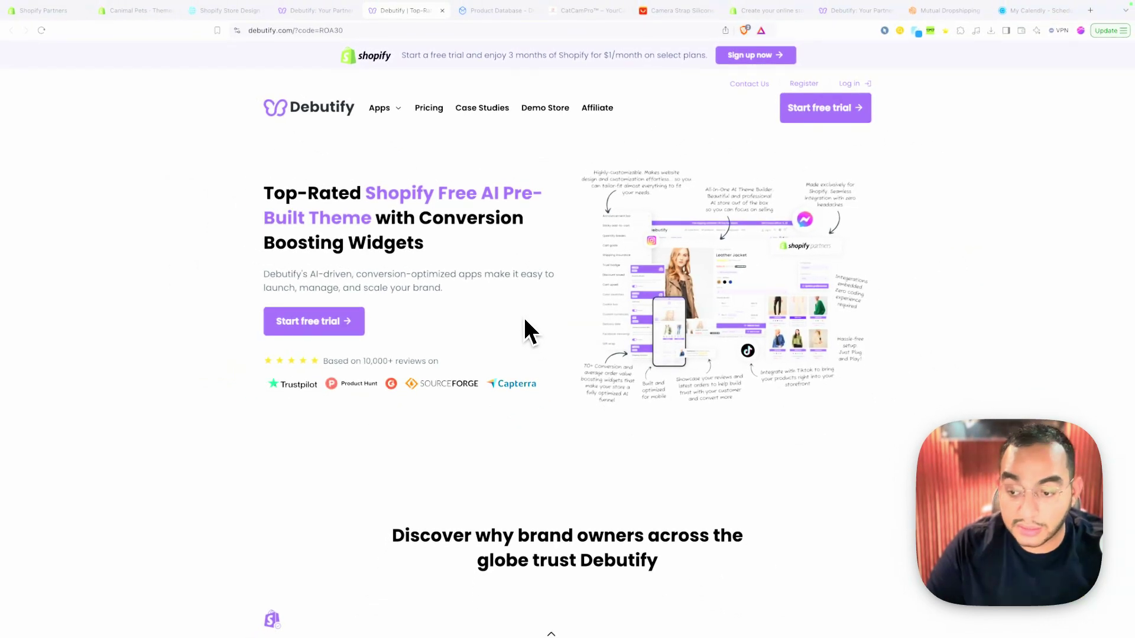
click(314, 321)
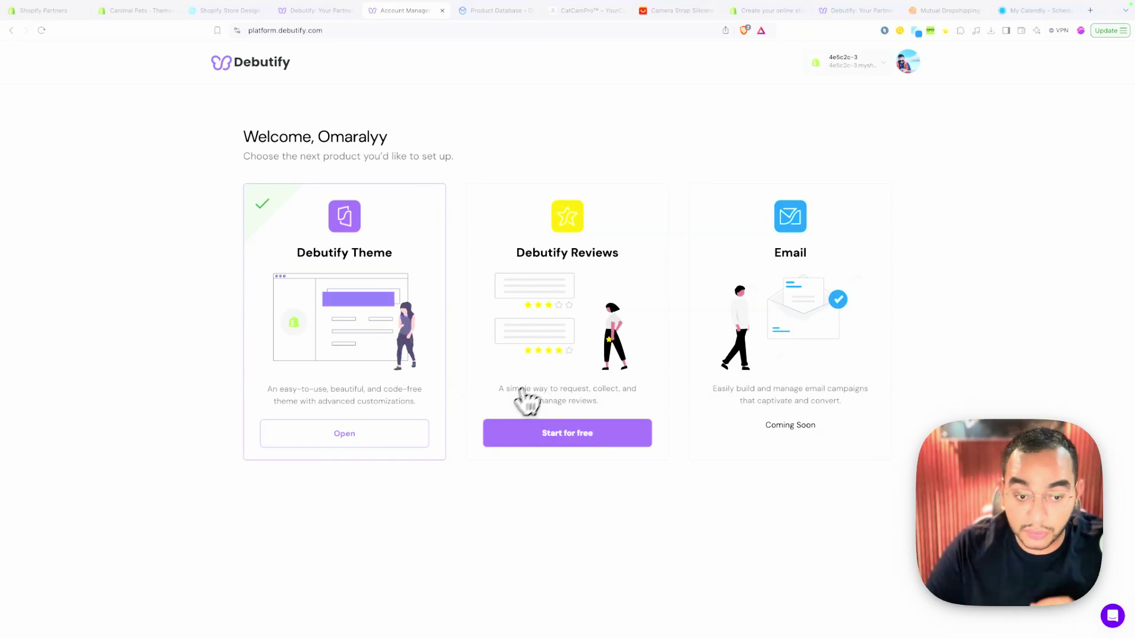
click(347, 436)
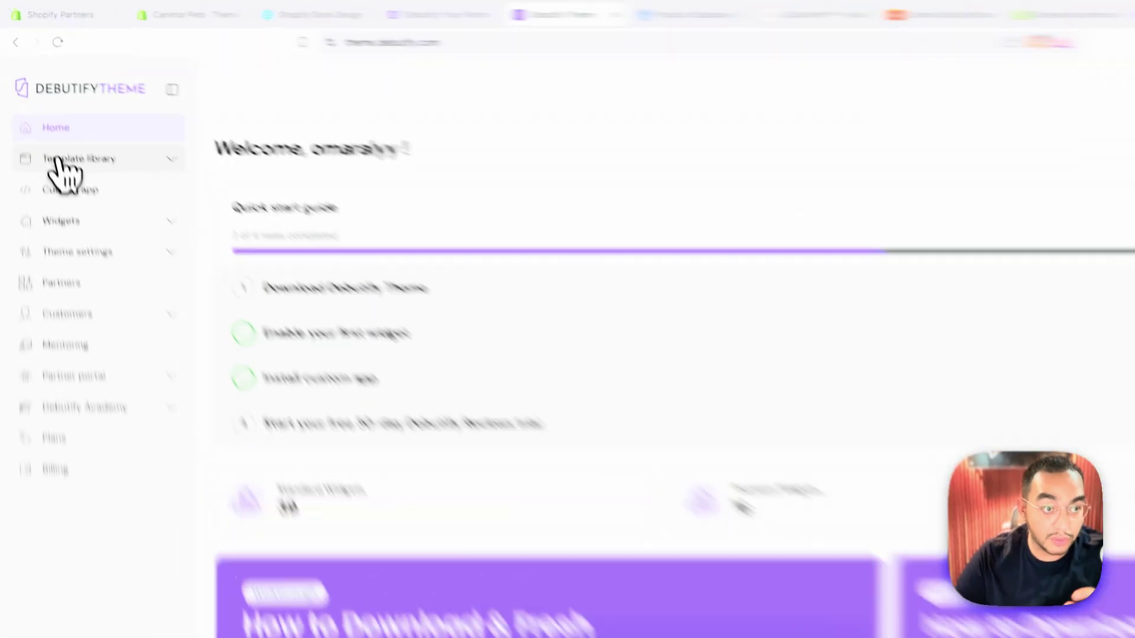
- Download the Default theme from Debutify's full template library and save debutify-theme-7.3 (1).zip to the Desktop
click(46, 116)
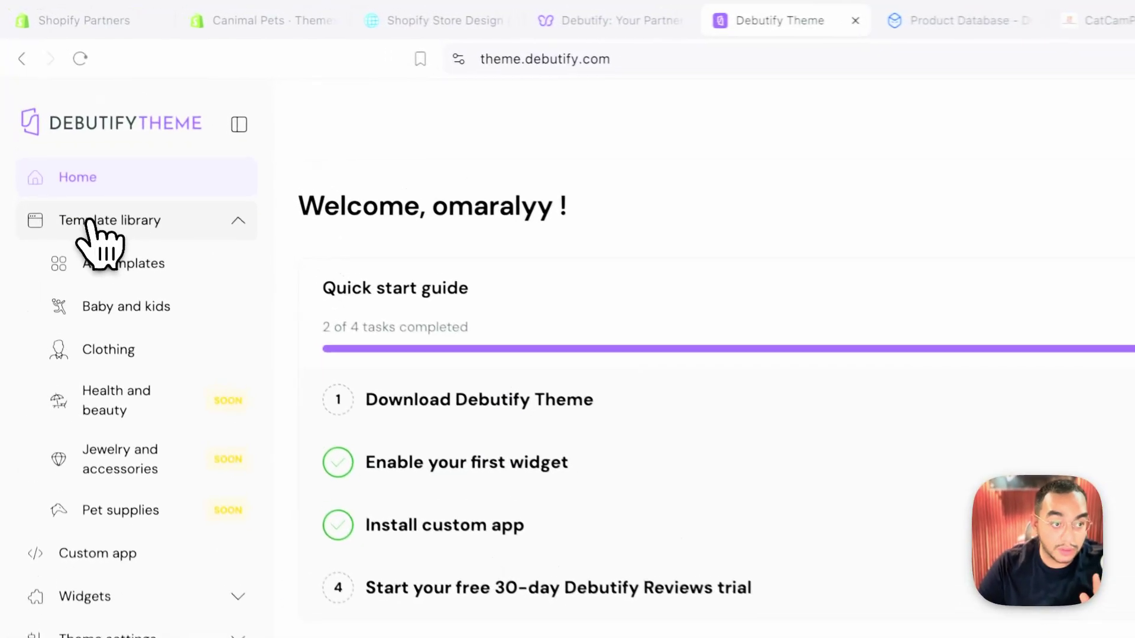
click(52, 138)
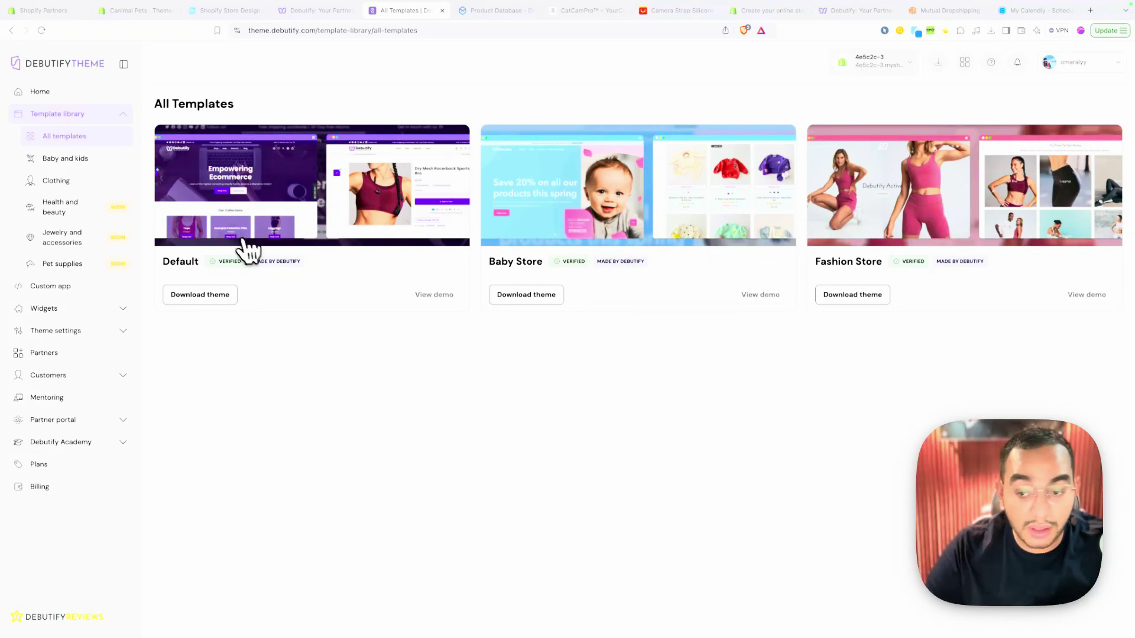
click(223, 301)
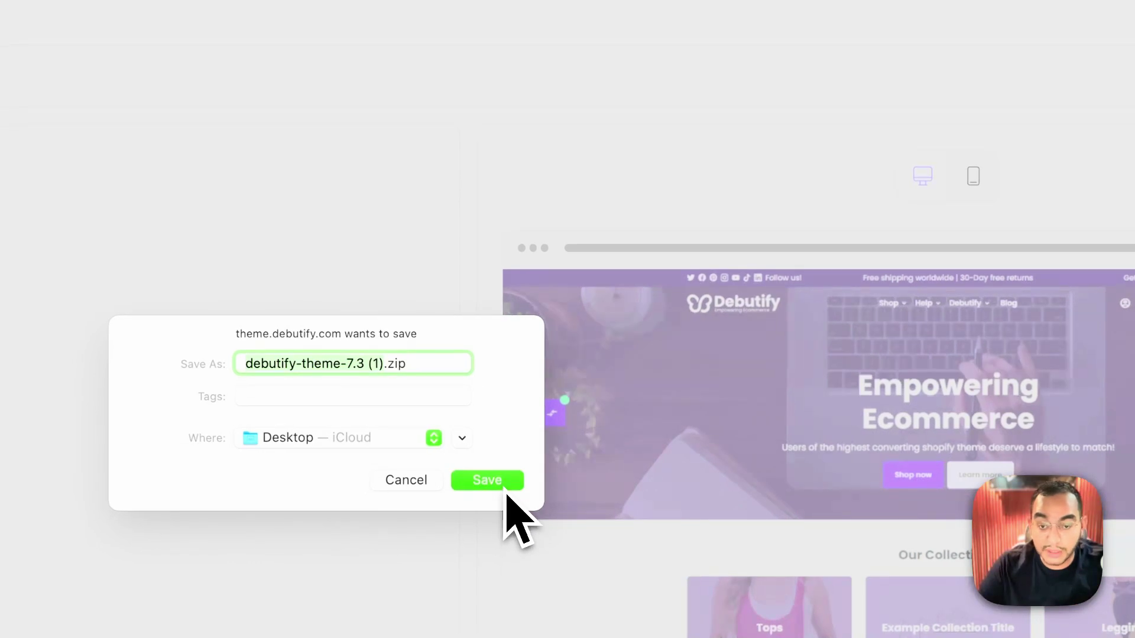
click(504, 489)
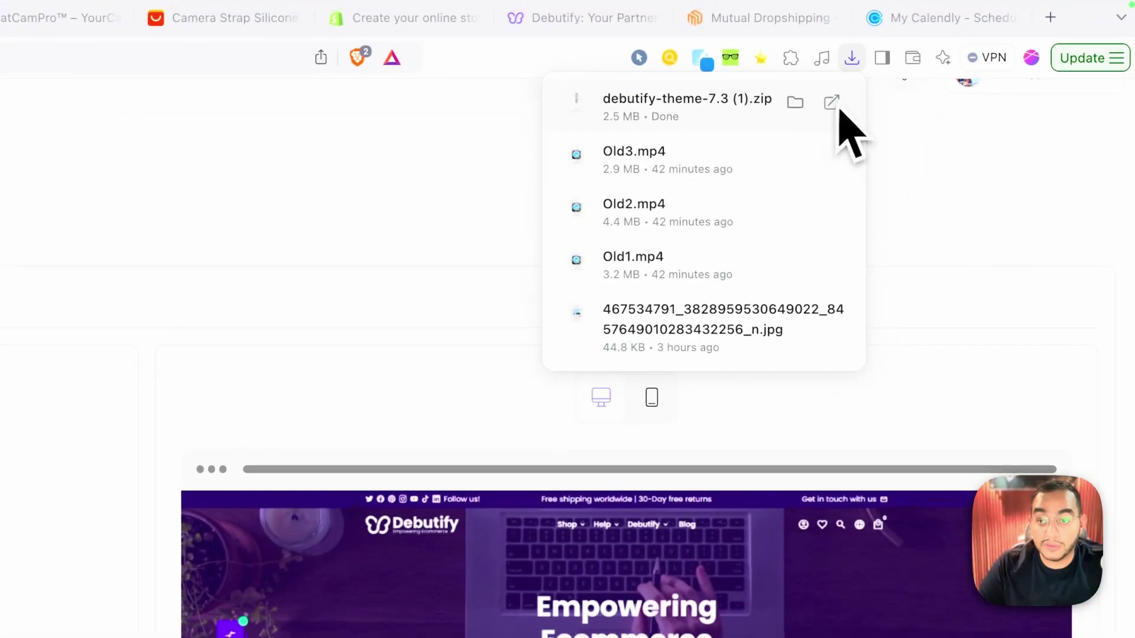
- Upload the downloaded Debutify 7.3 theme zip to the Canimal Pets theme library in Shopify
click(271, 21)
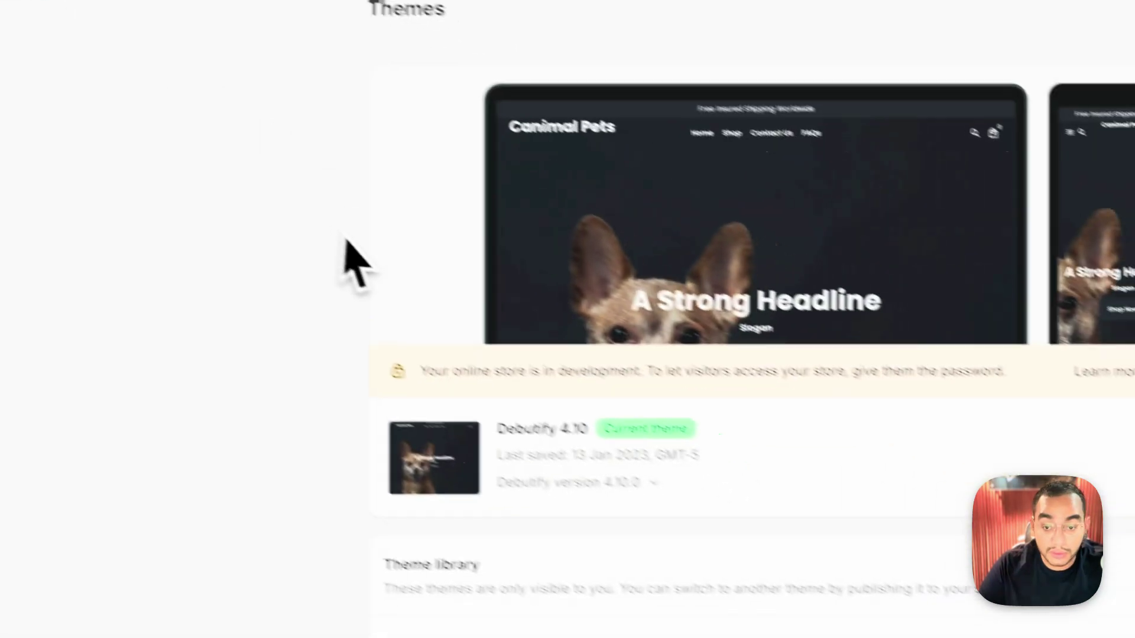
scroll(570, 380, down, 5)
scroll(577, 380, up, 4)
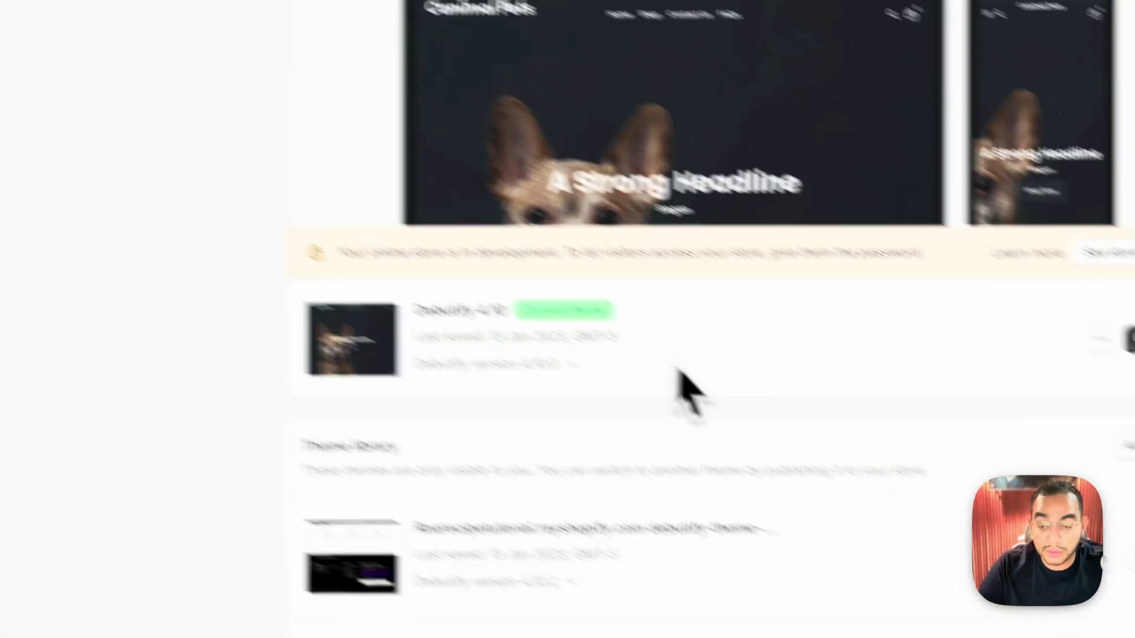
click(836, 294)
click(831, 381)
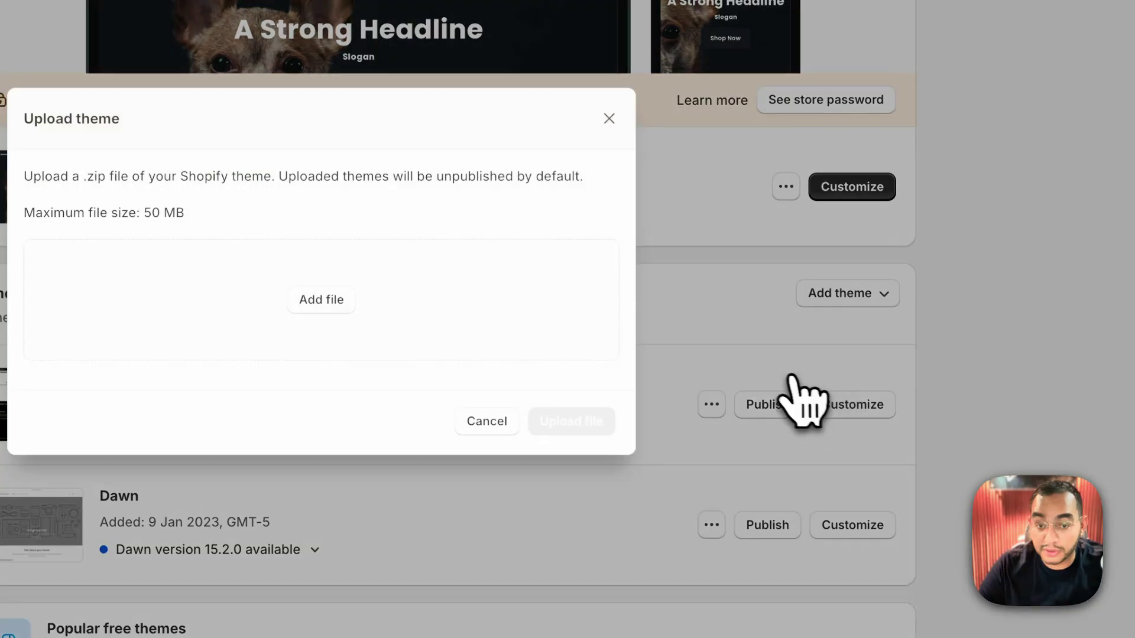
click(416, 254)
click(442, 198)
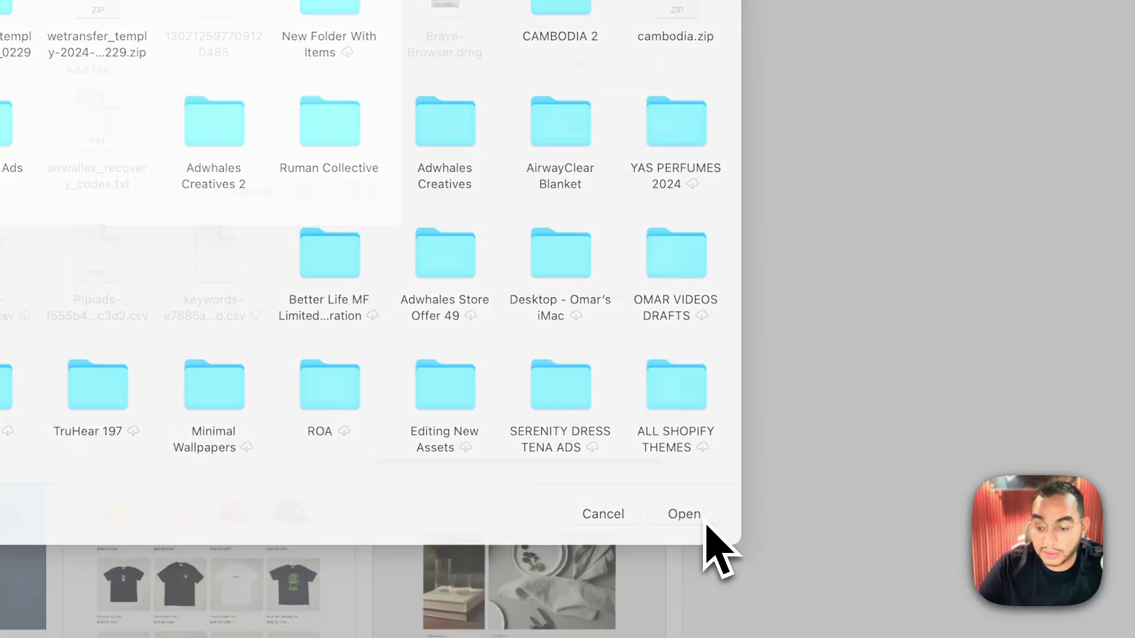
click(700, 528)
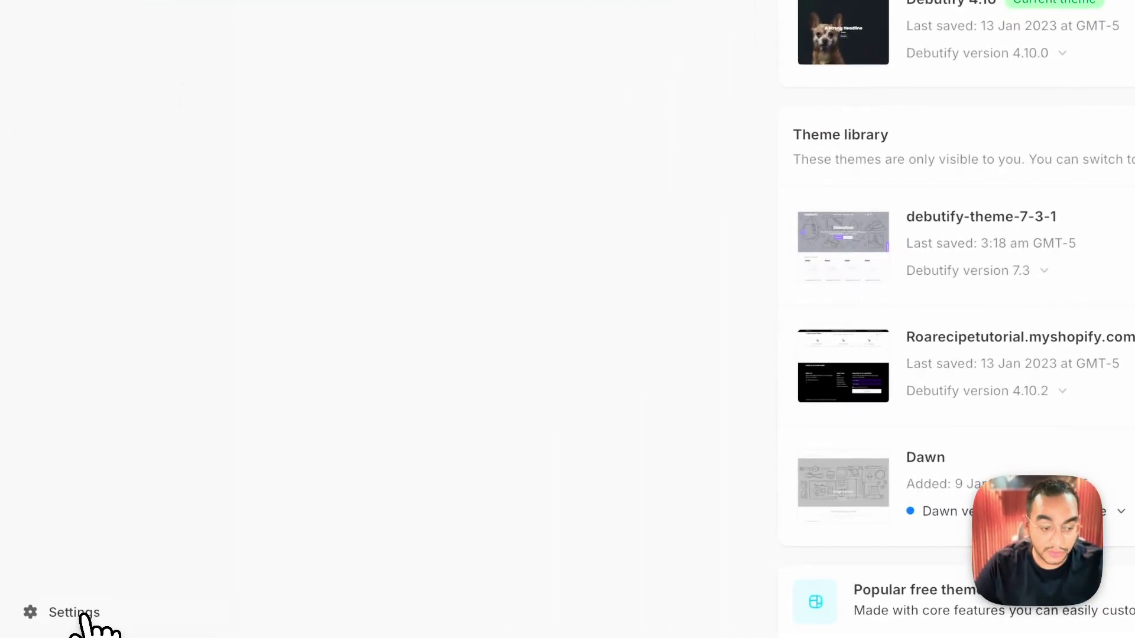
- Open the store's checkout settings and set the customer contact method to Email
click(83, 617)
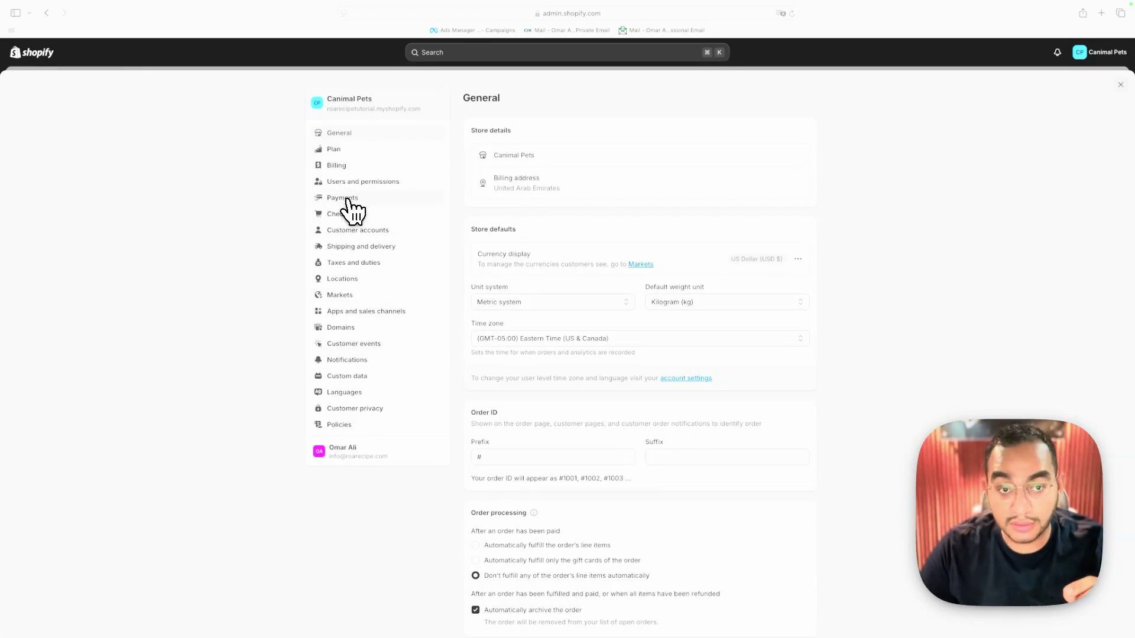
click(299, 301)
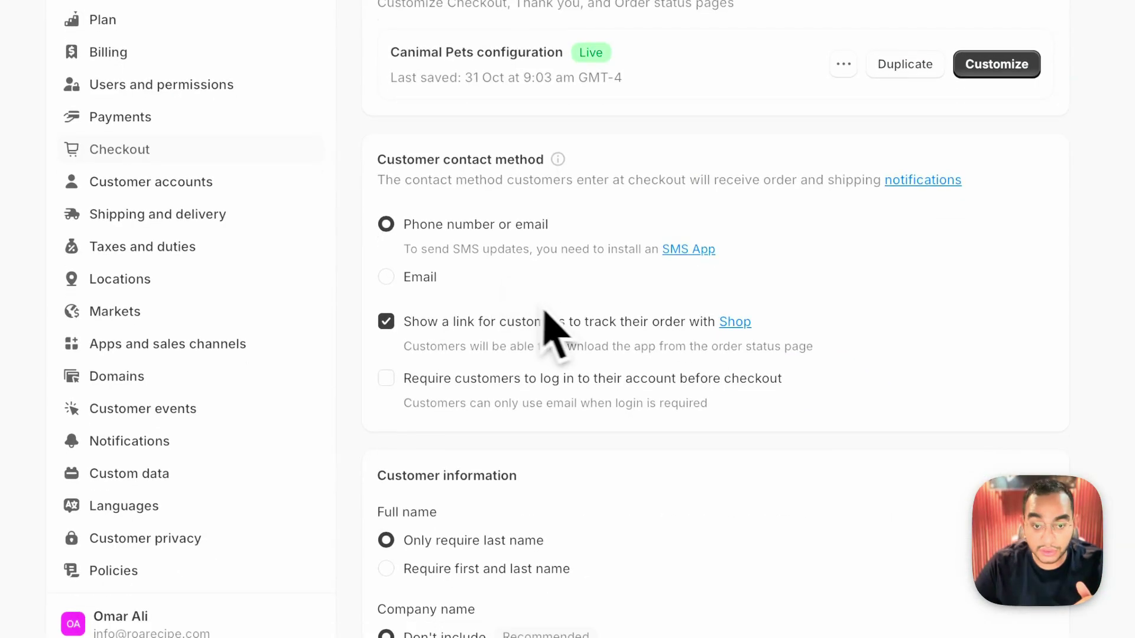
click(386, 277)
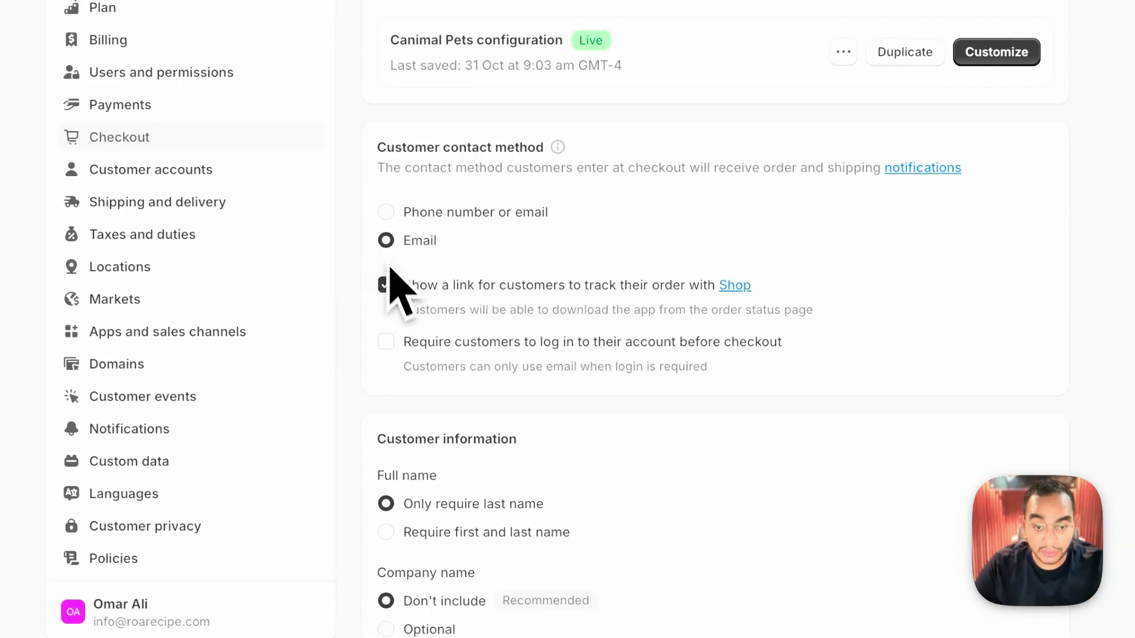
scroll(397, 289, down, 5)
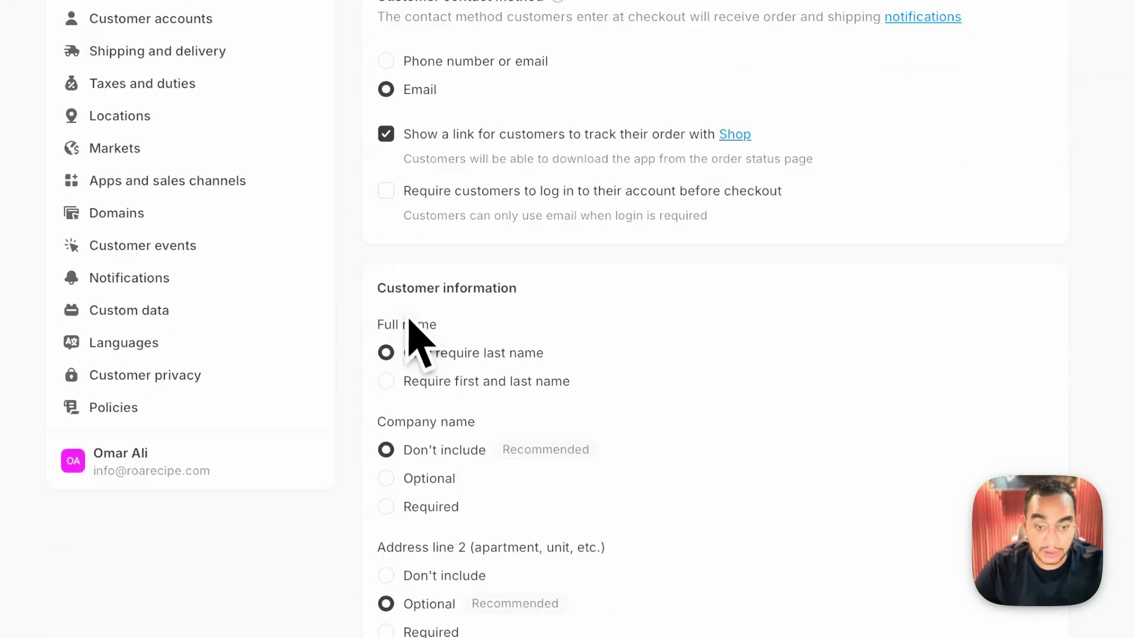
- Set the checkout customer information to require first and last name and the shipping phone number, without address line 2
scroll(397, 279, down, 3)
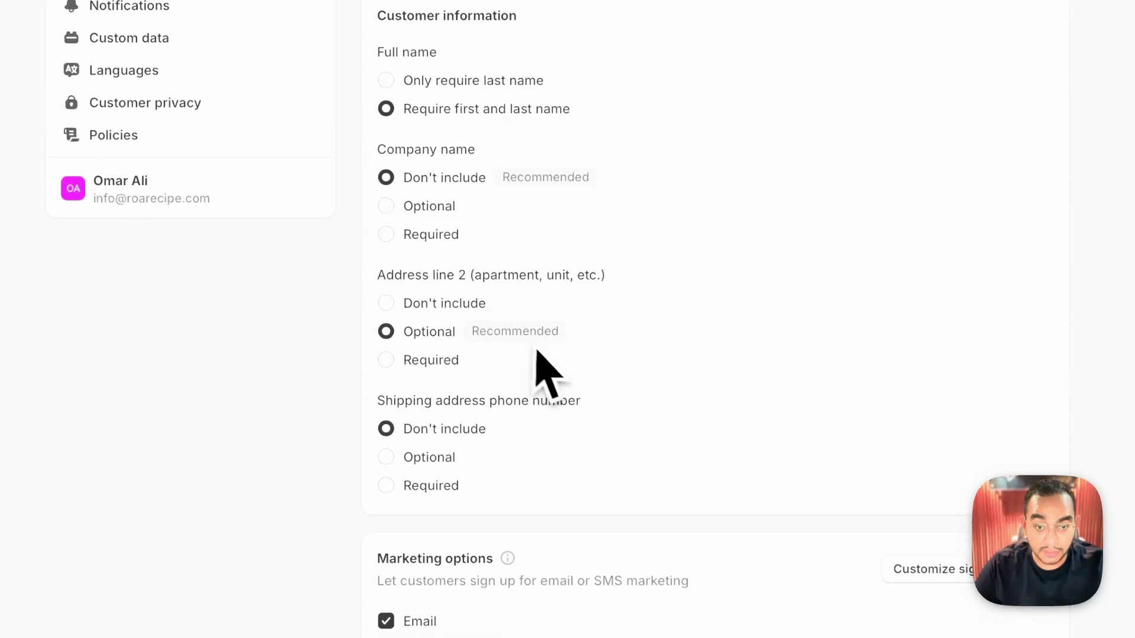
scroll(449, 284, down, 1)
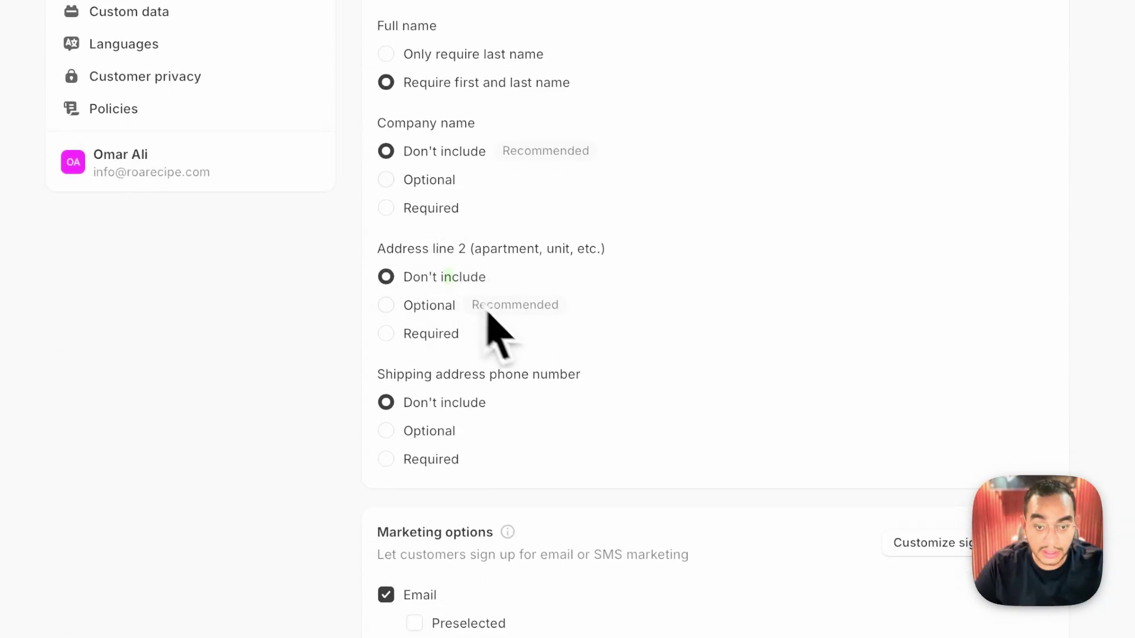
scroll(489, 315, down, 2)
click(468, 353)
scroll(478, 379, down, 2)
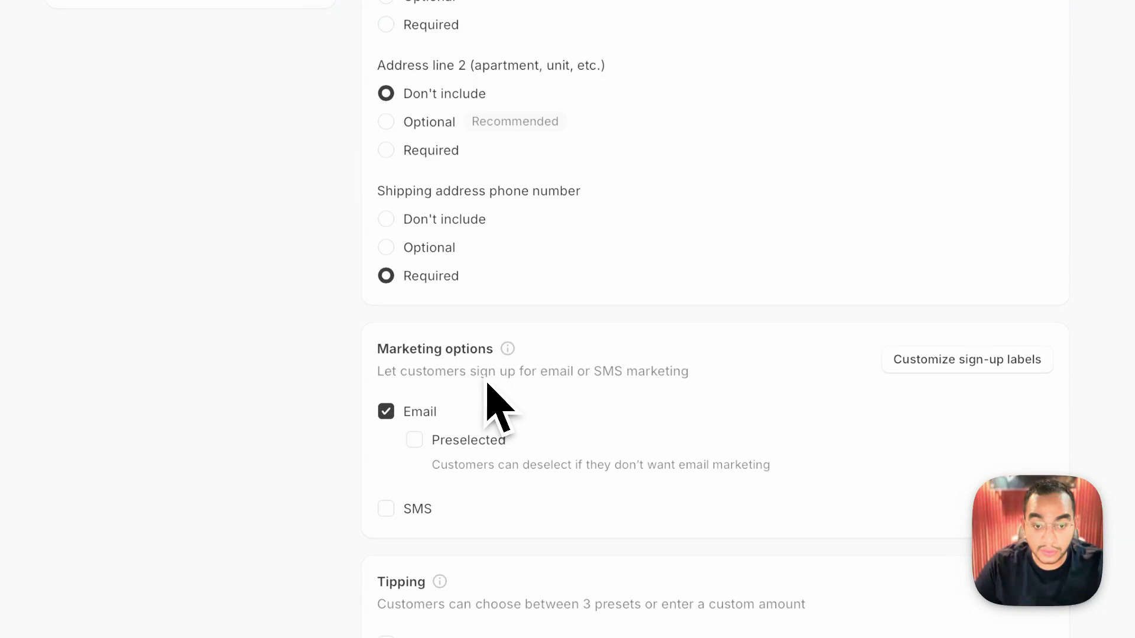
- Preselect email marketing sign-up, set abandoned checkout emails to send after 1 hour, and save the checkout settings
scroll(473, 426, down, 2)
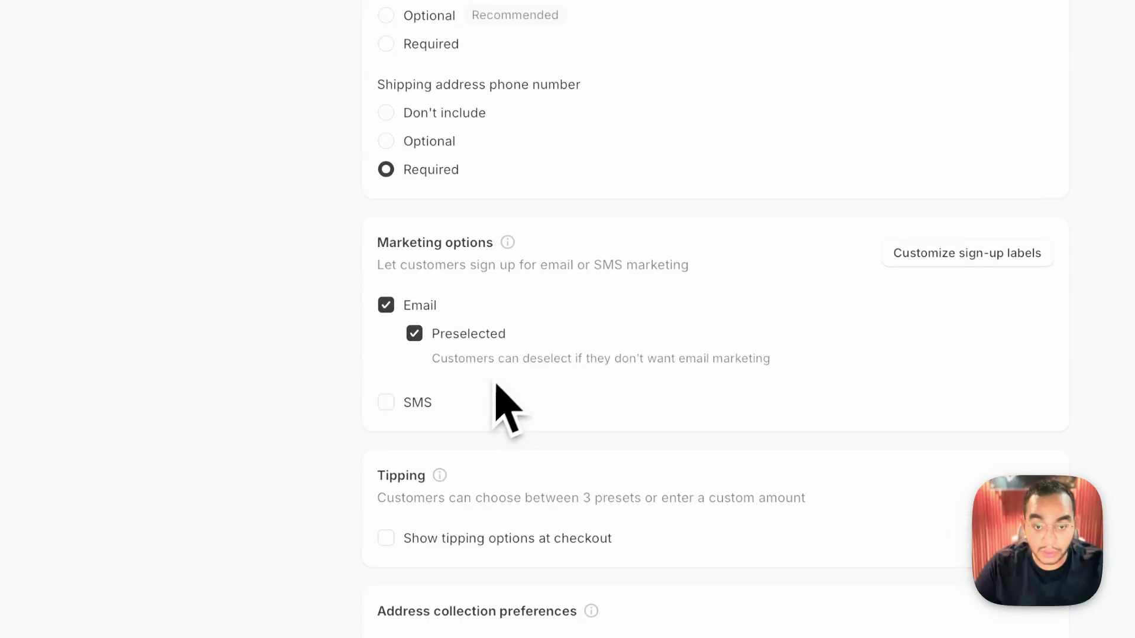
scroll(538, 251, down, 3)
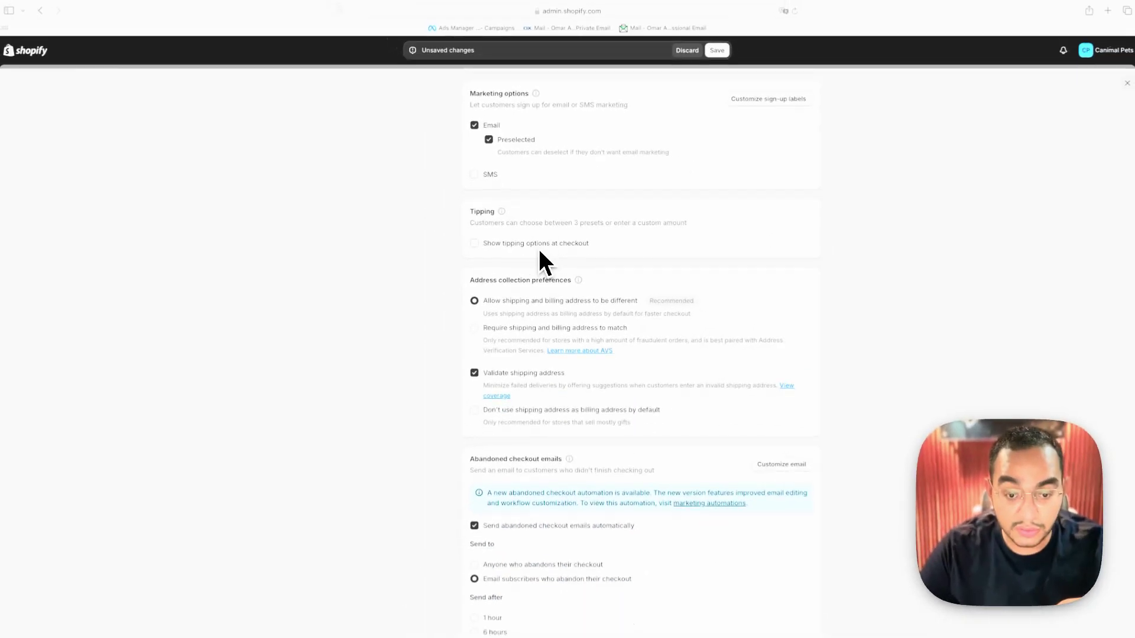
scroll(540, 260, down, 1)
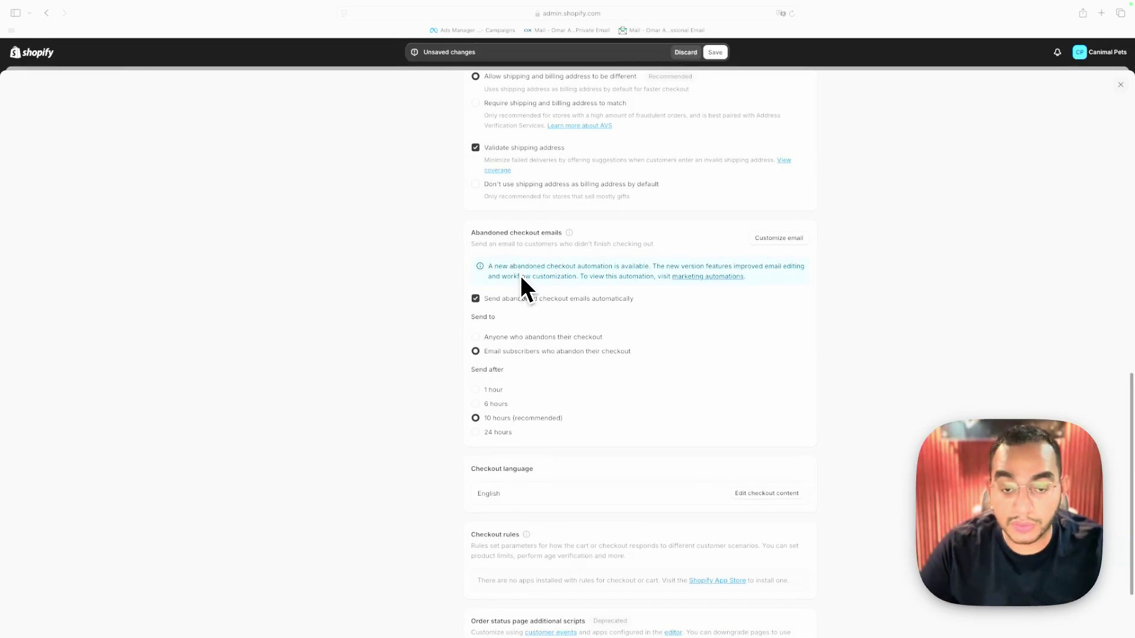
scroll(532, 304, down, 2)
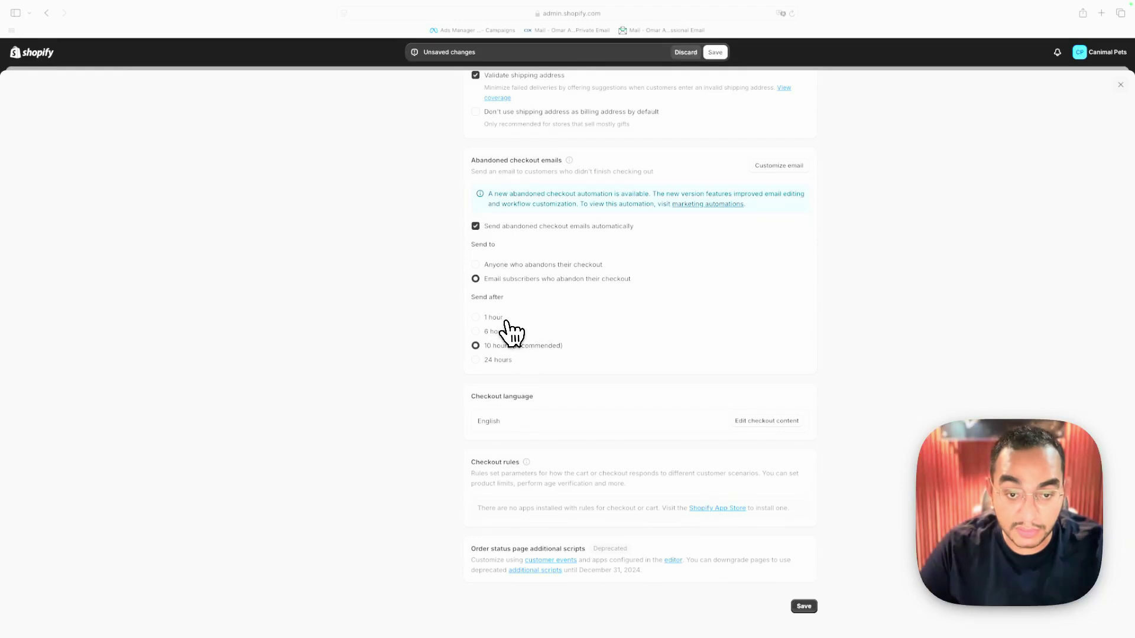
click(478, 317)
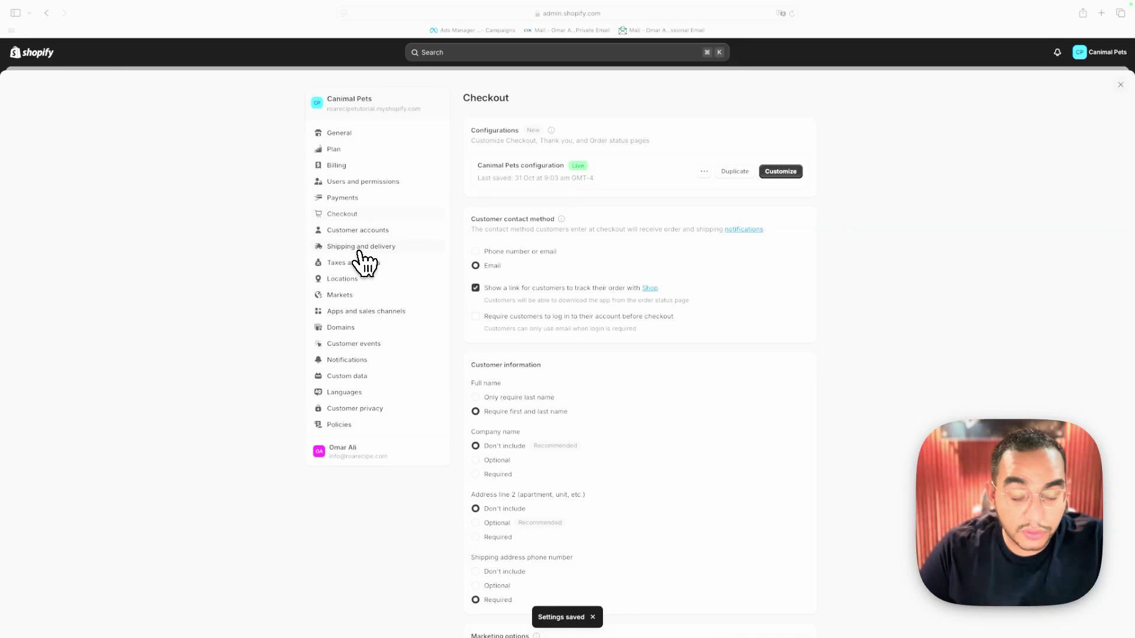
- Review the shipping and delivery settings and the countries included in the International market, leaving its country selection as is
click(362, 250)
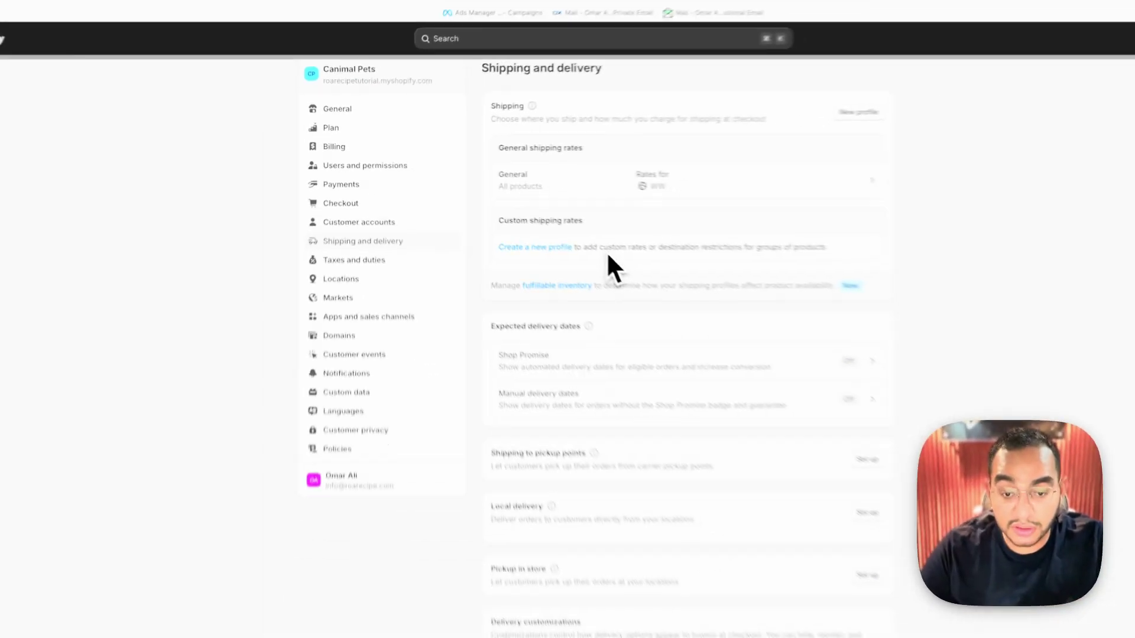
scroll(582, 239, down, 3)
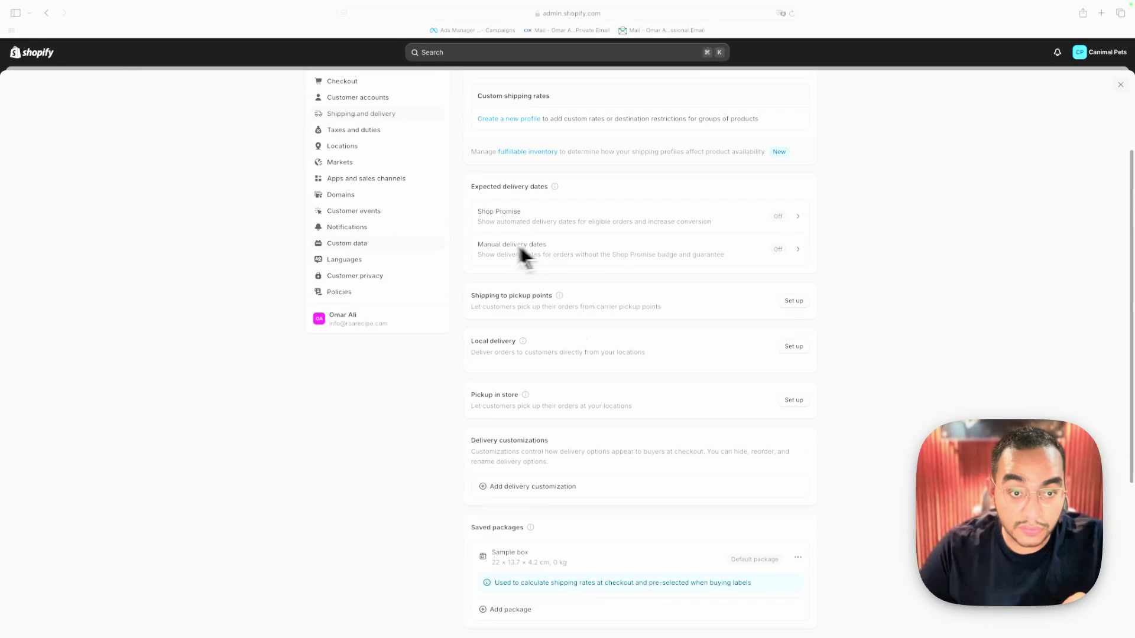
scroll(415, 235, up, 5)
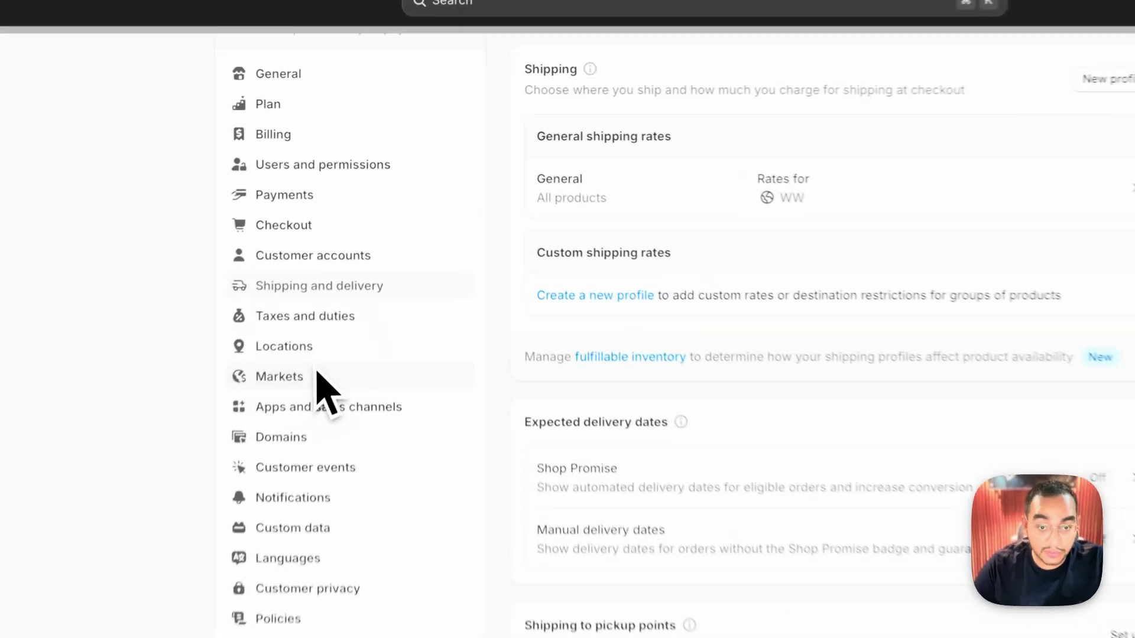
click(360, 260)
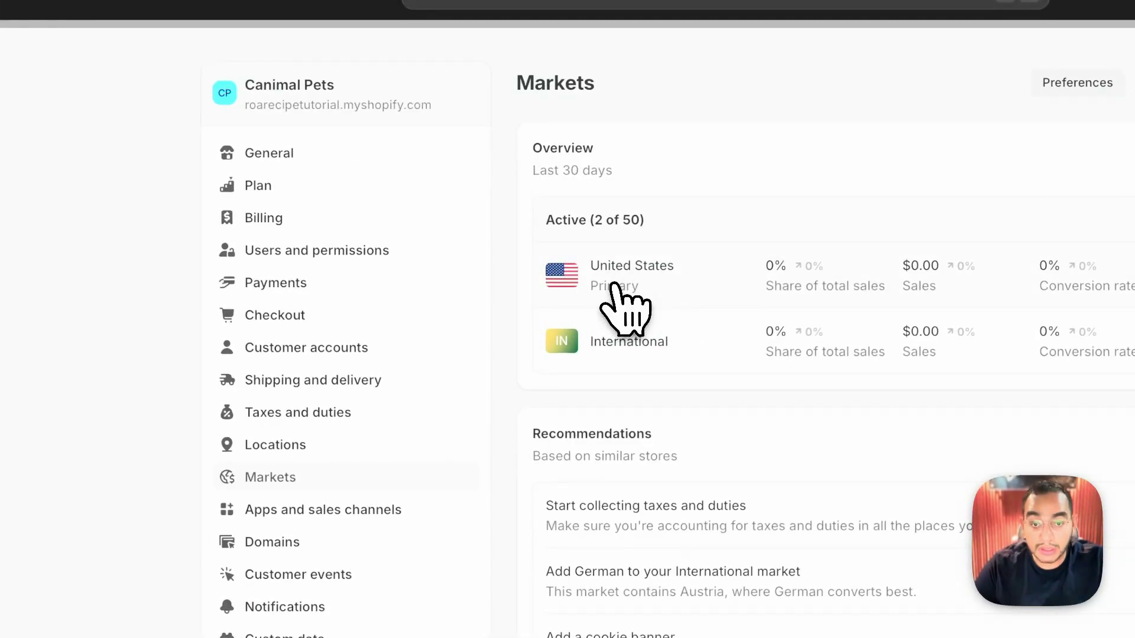
click(671, 341)
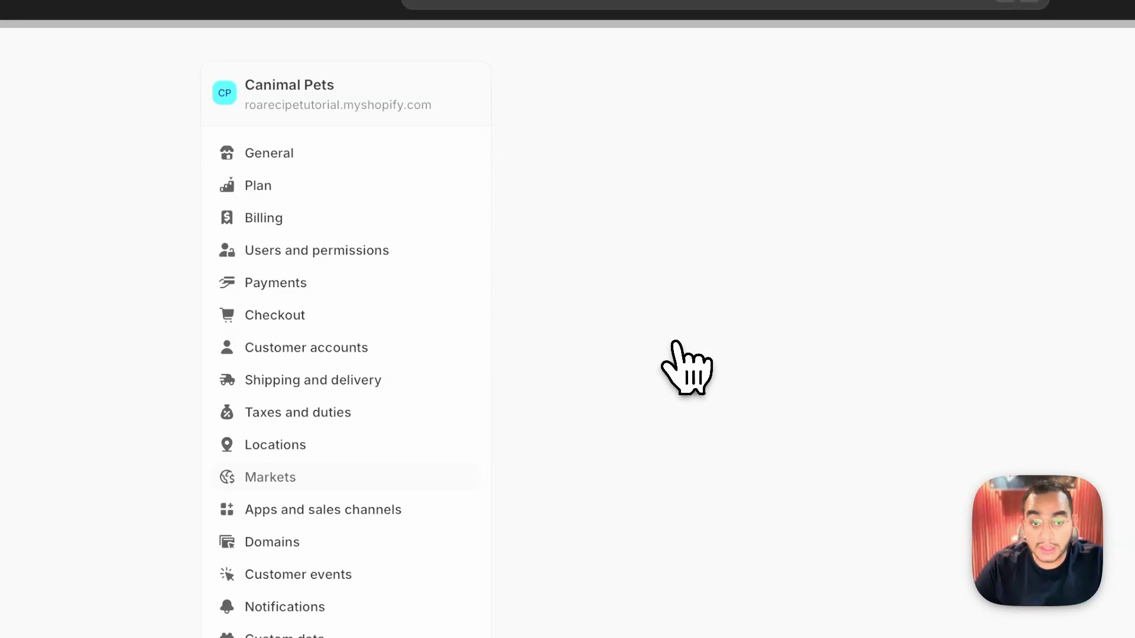
click(727, 115)
click(718, 155)
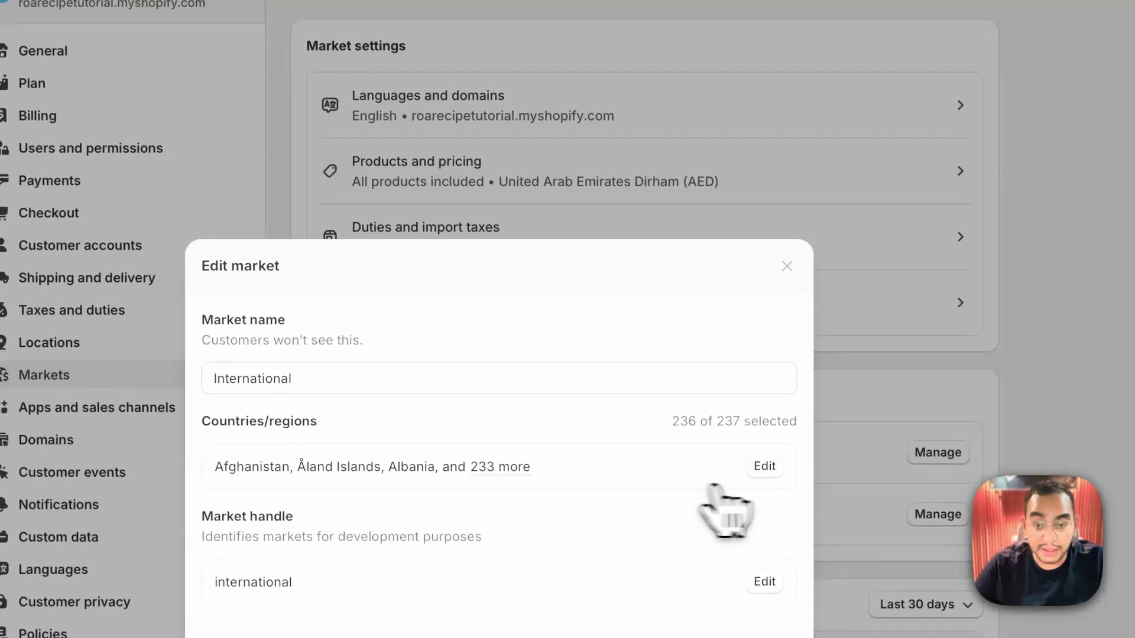
click(757, 469)
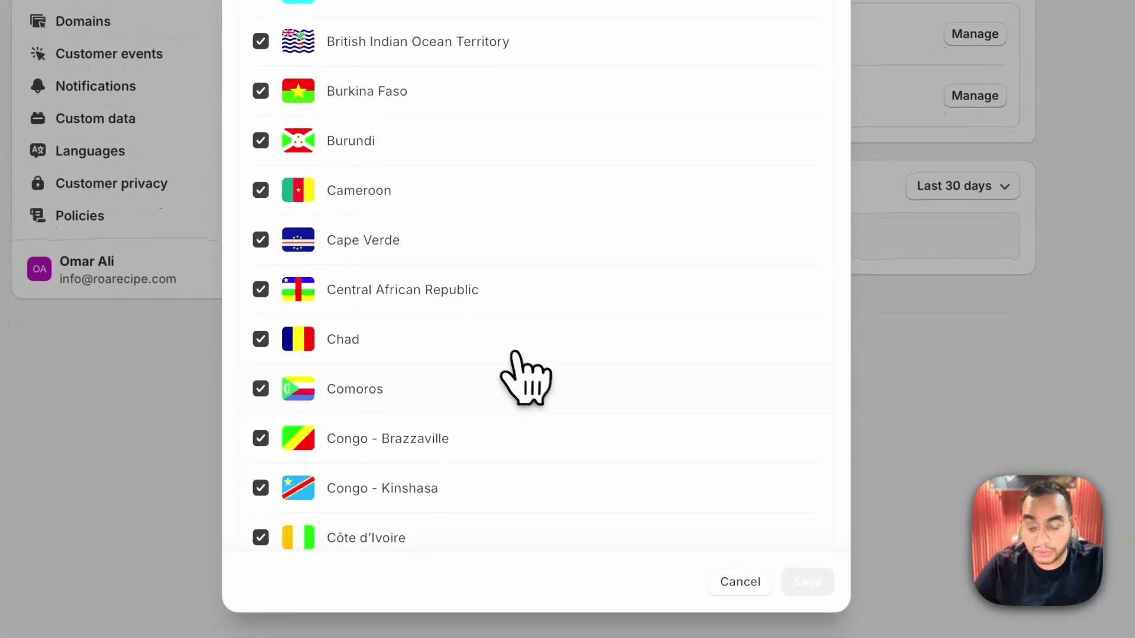
click(730, 625)
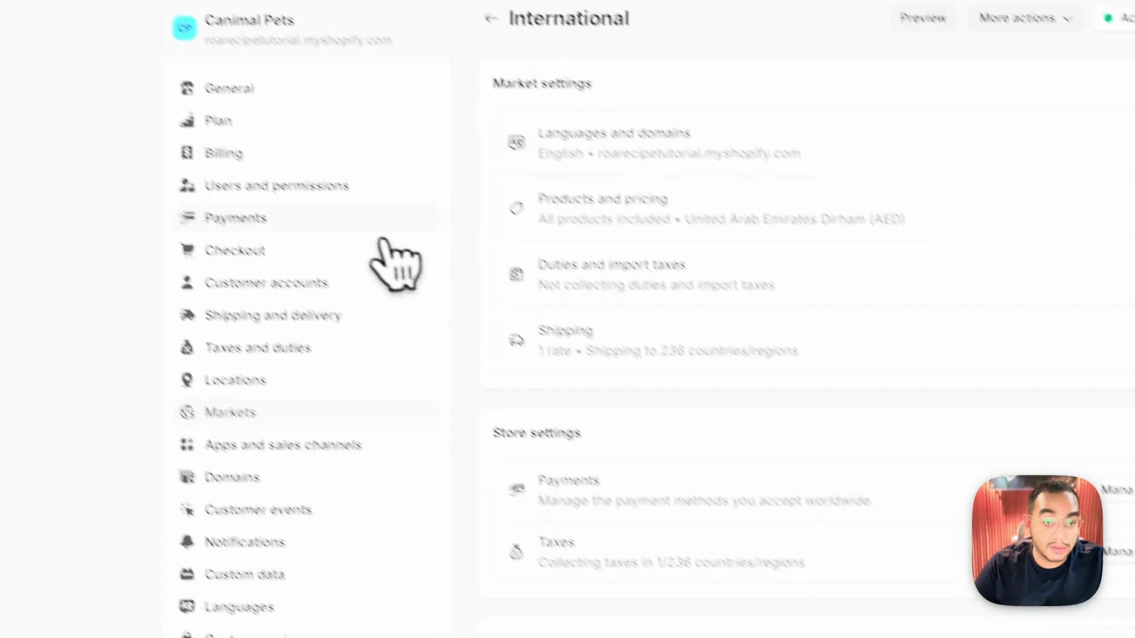
- Check the countries covered by the WW shipping zone in the General shipping profile and discard the unsaved changes
click(281, 314)
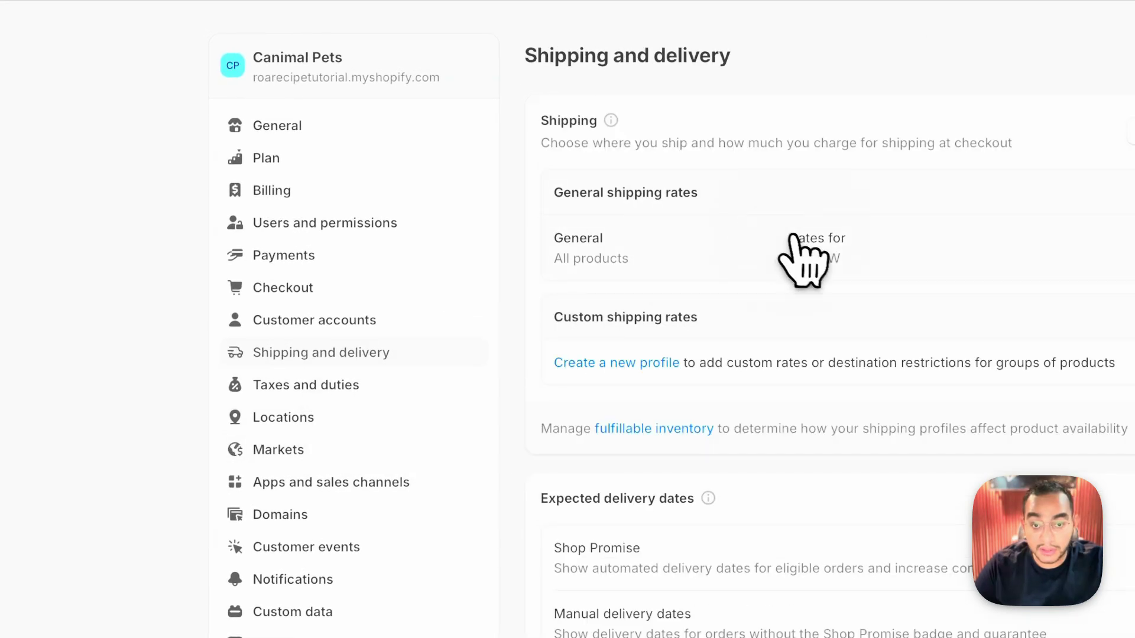
click(795, 242)
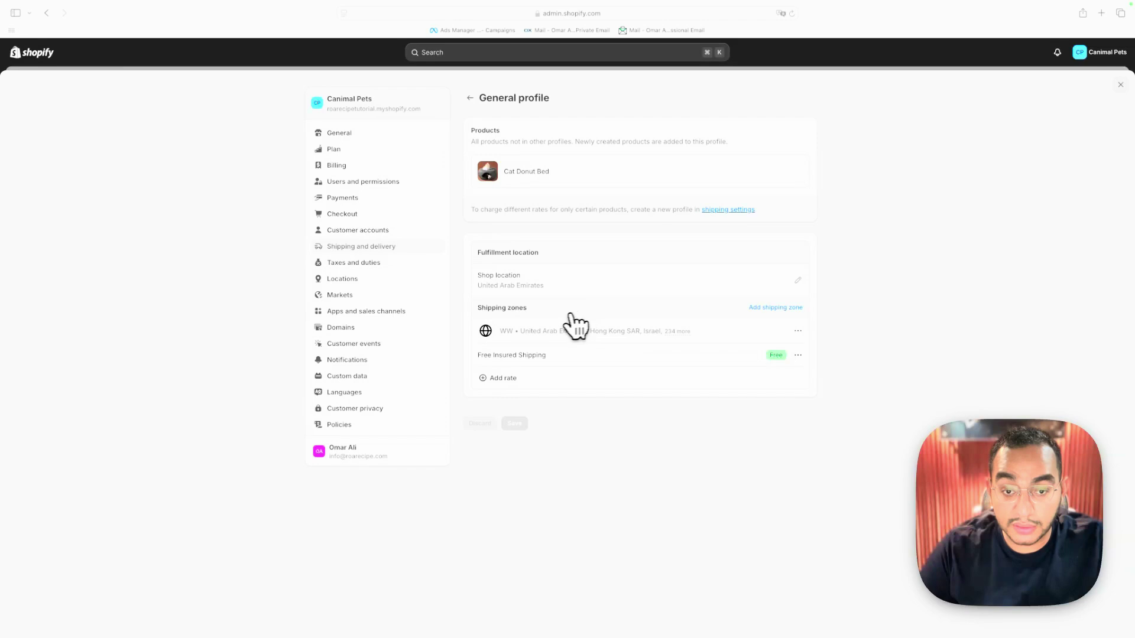
click(798, 331)
click(779, 351)
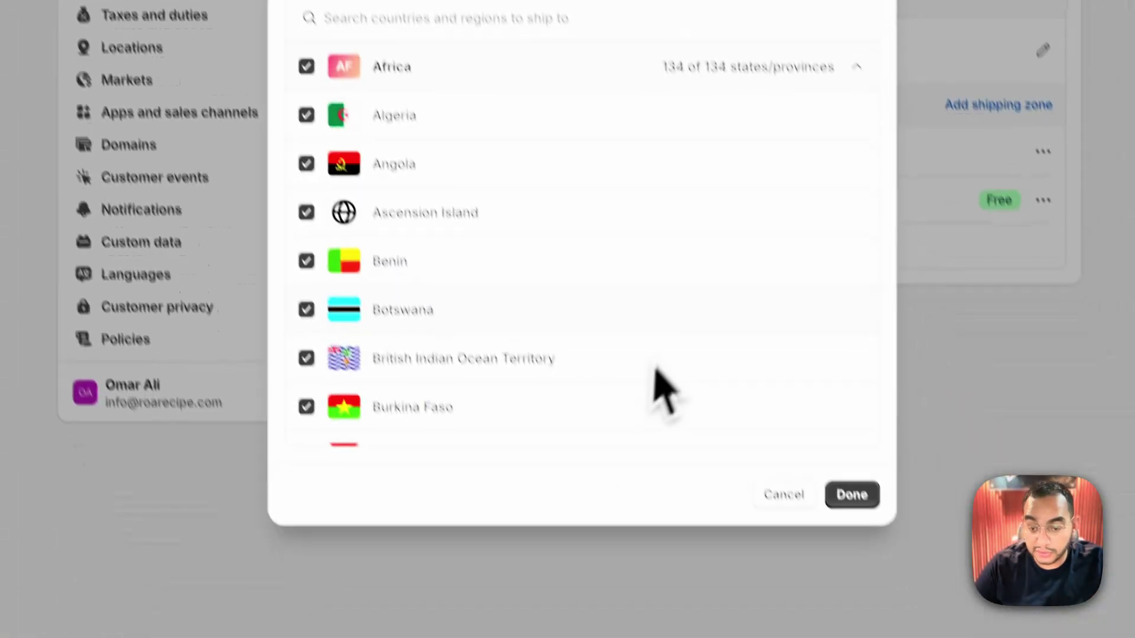
scroll(662, 390, down, 5)
click(851, 494)
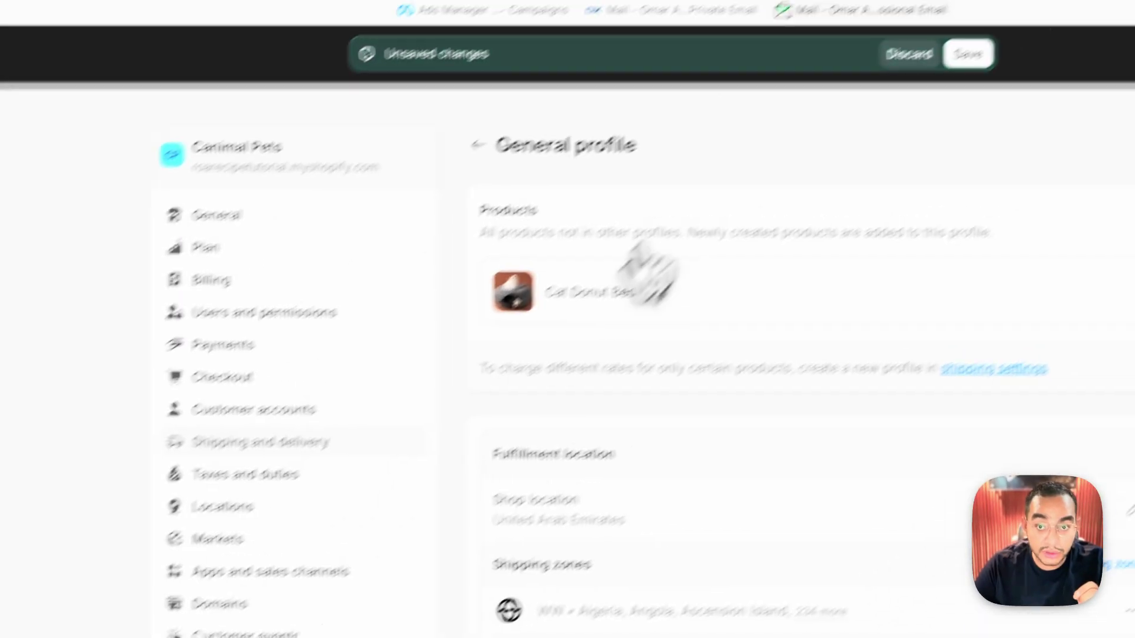
click(909, 55)
- Look at the form for connecting an existing domain and the store policies, and check the Notion guide's useful templates
click(262, 600)
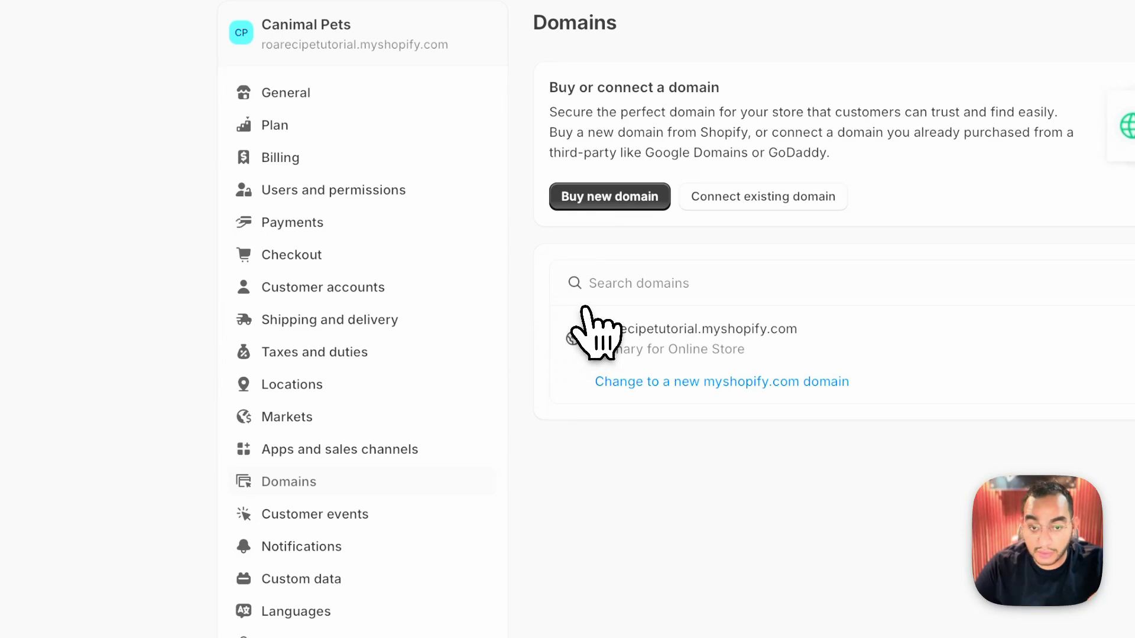
click(722, 201)
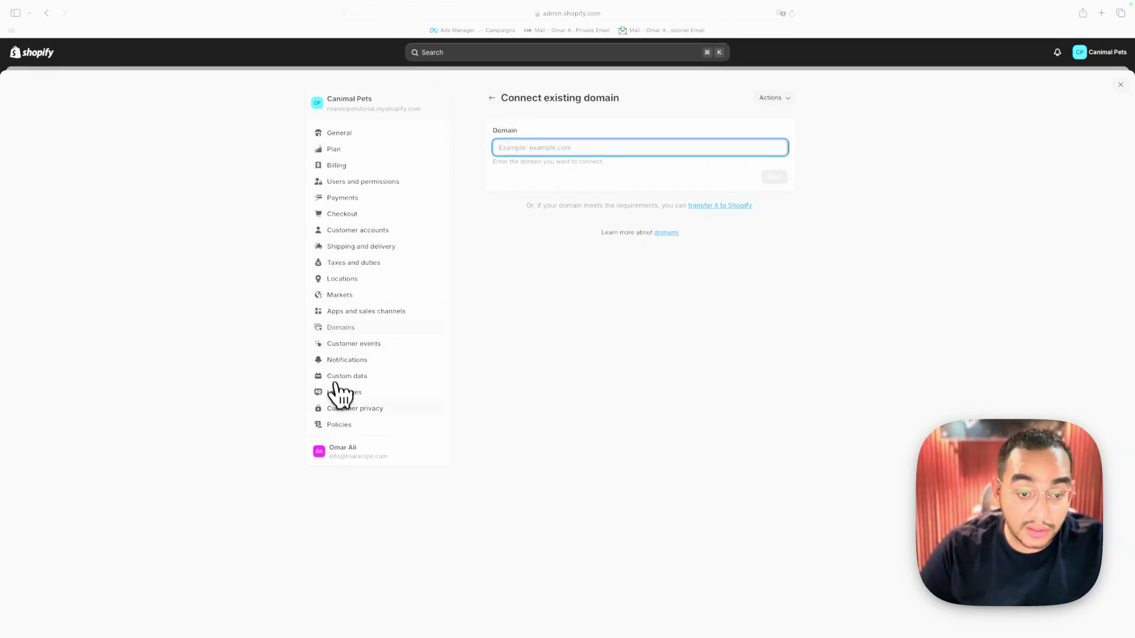
click(337, 424)
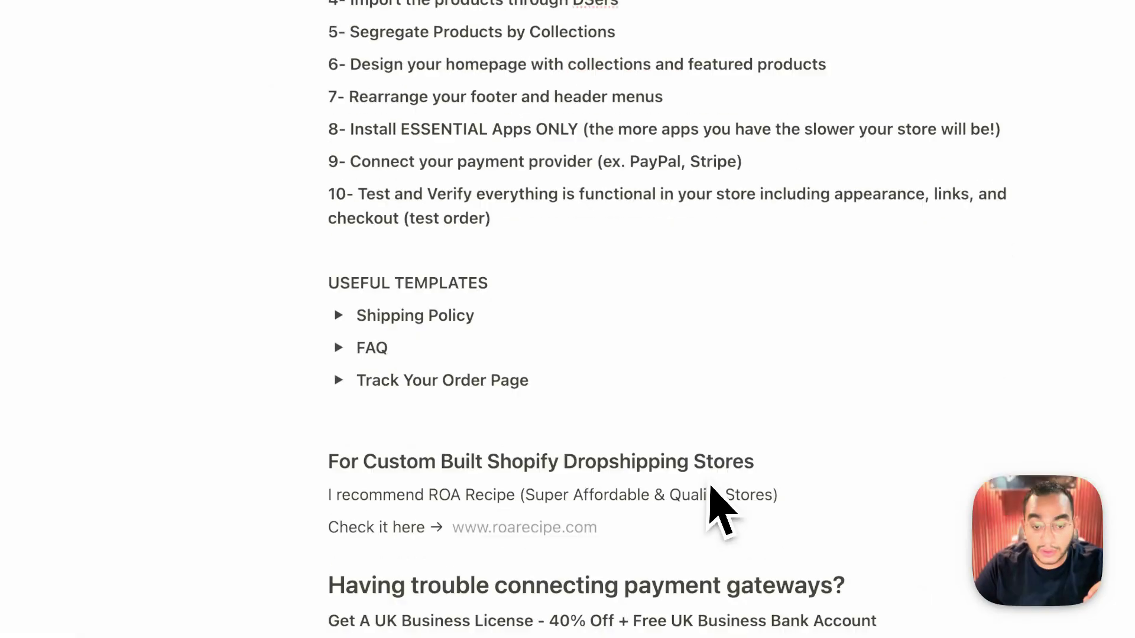
scroll(709, 484, up, 5)
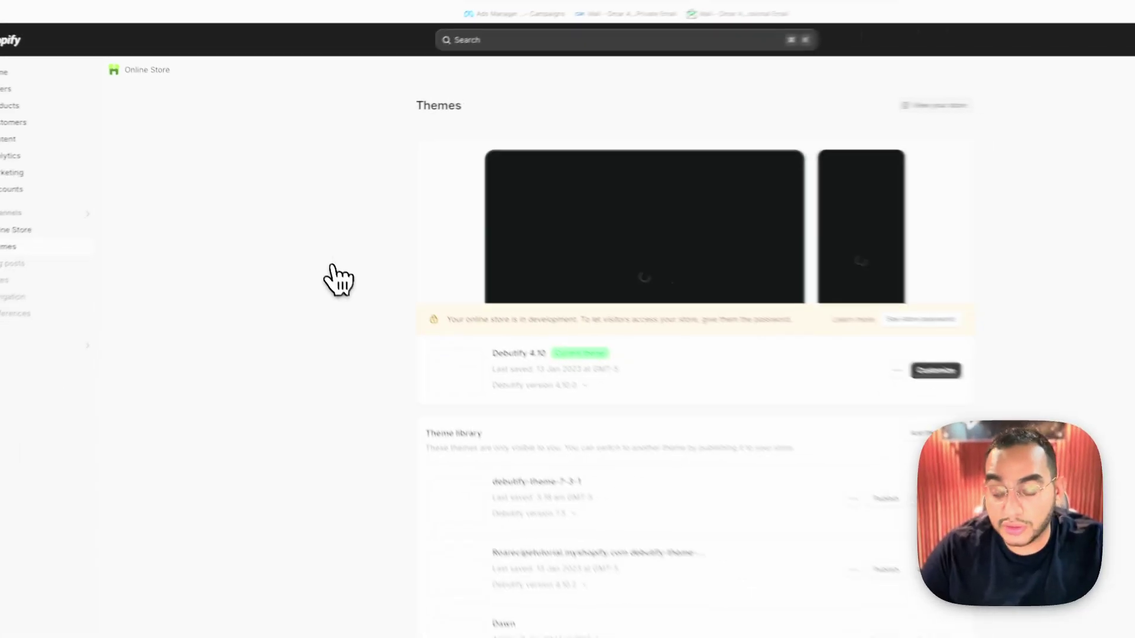
- Publish debutify-theme-7-3-1 from the theme library as the store's current theme
scroll(366, 307, down, 3)
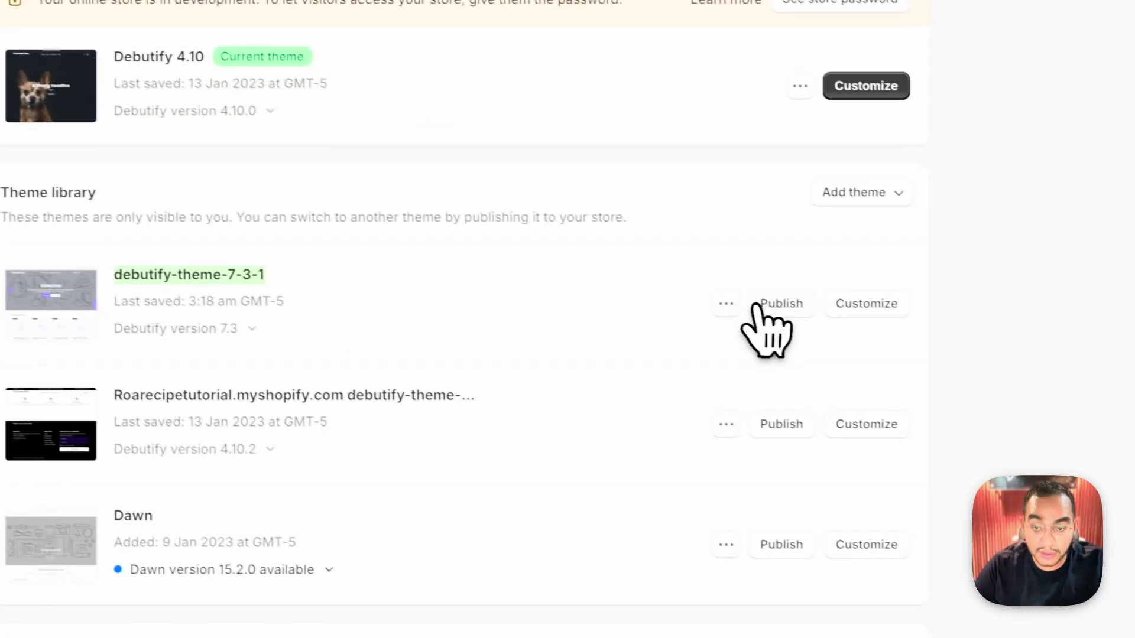
click(768, 308)
click(601, 483)
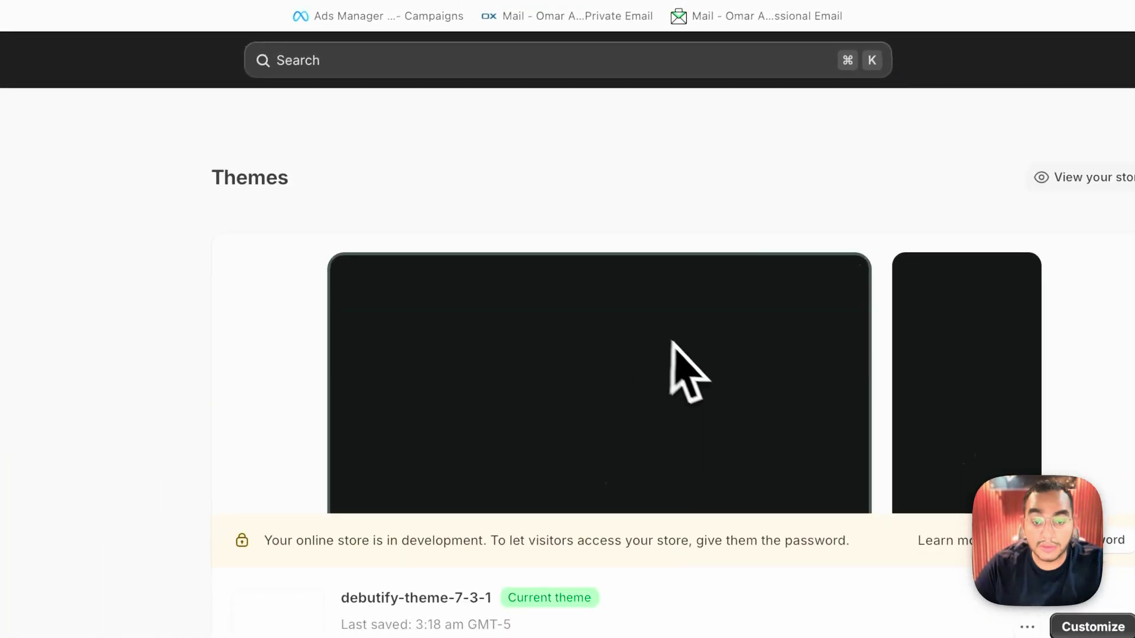
- Customize the live Debutify theme's header with the Canimal Pets logo as the default logo image and adjust its desktop width
click(1093, 626)
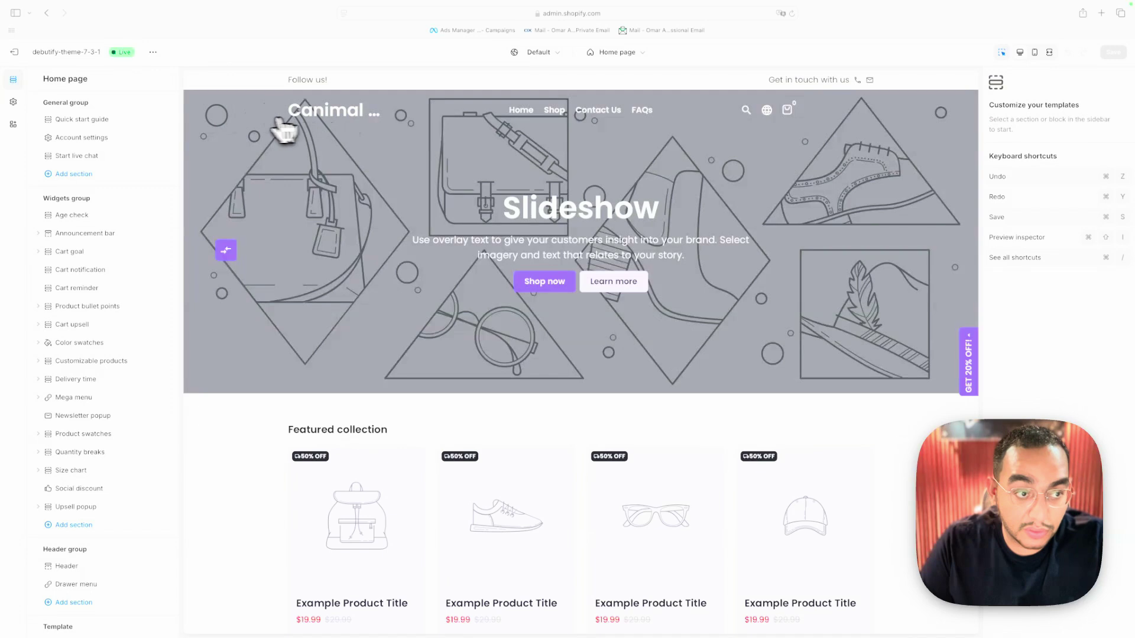
scroll(89, 236, down, 4)
click(66, 364)
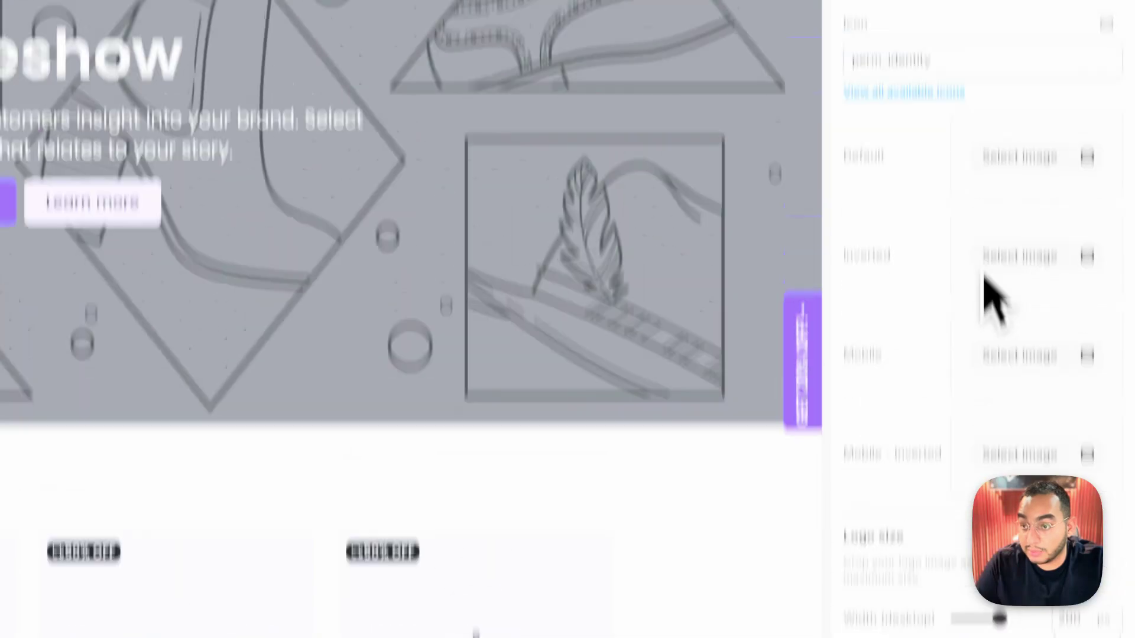
click(1015, 331)
click(1012, 397)
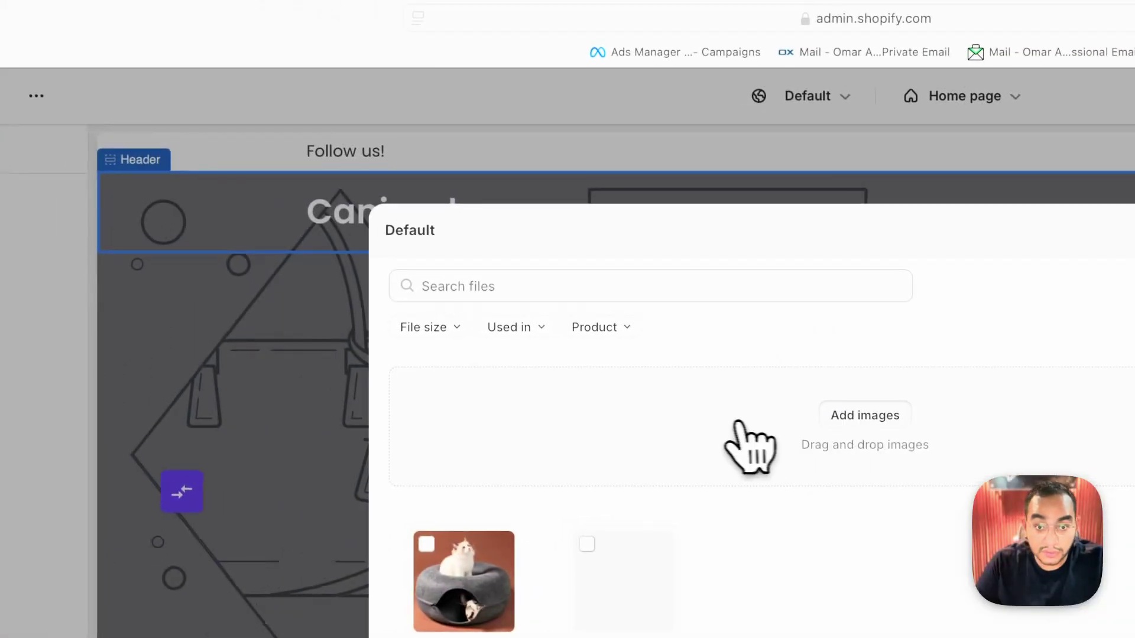
click(739, 423)
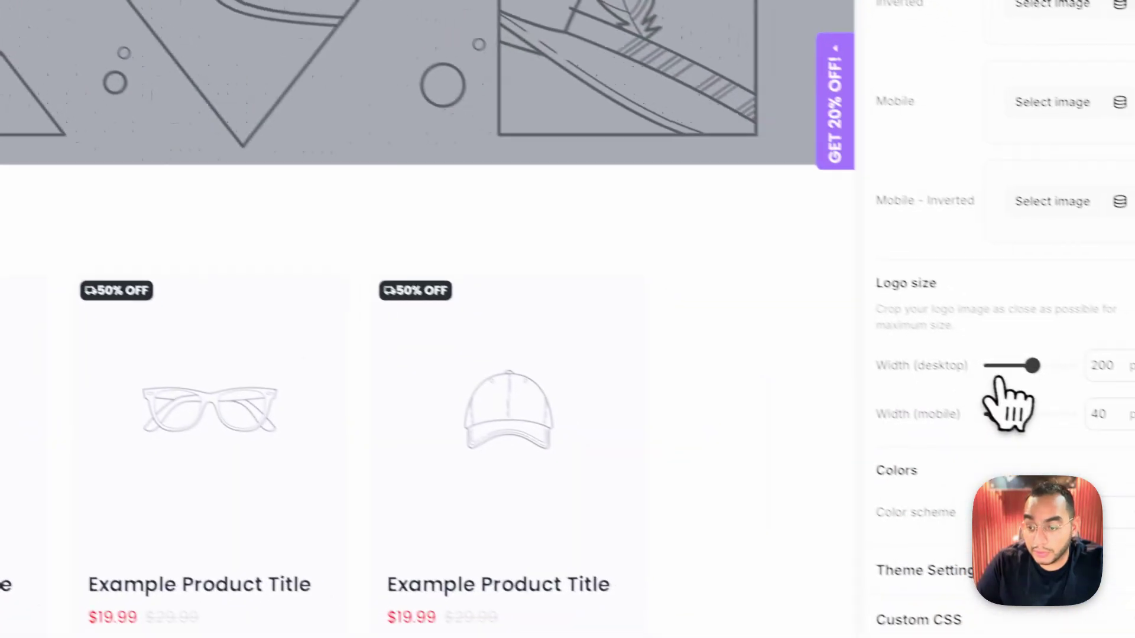
drag(1008, 370, 985, 357)
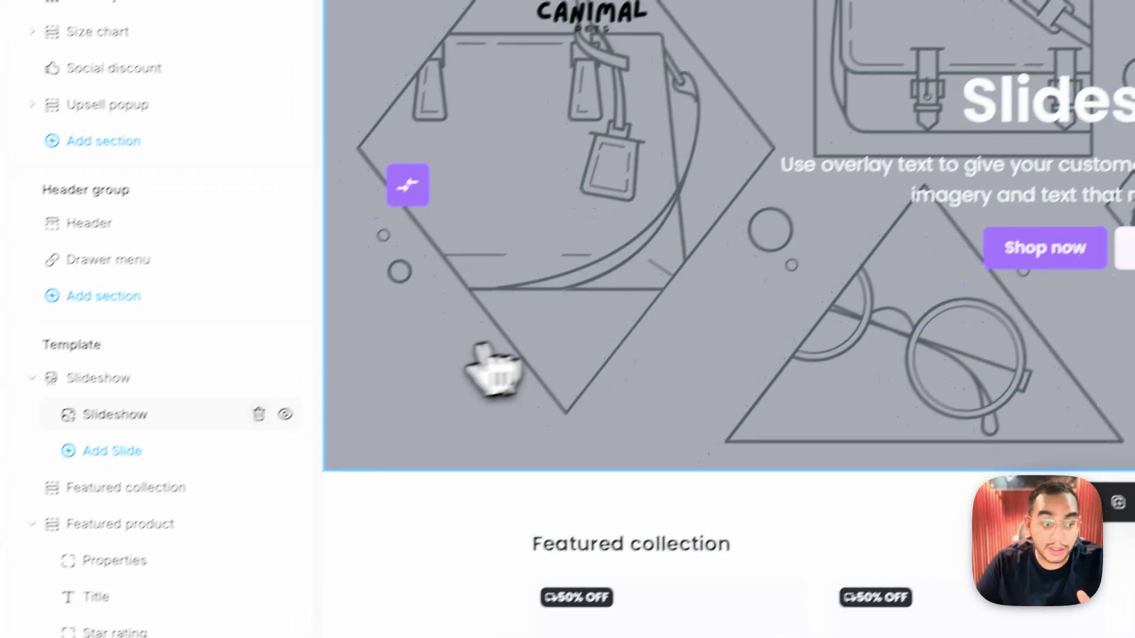
- Remove the second slide from the slideshow and set little-dog-big-features.jpg as the remaining slide's desktop background image
click(134, 395)
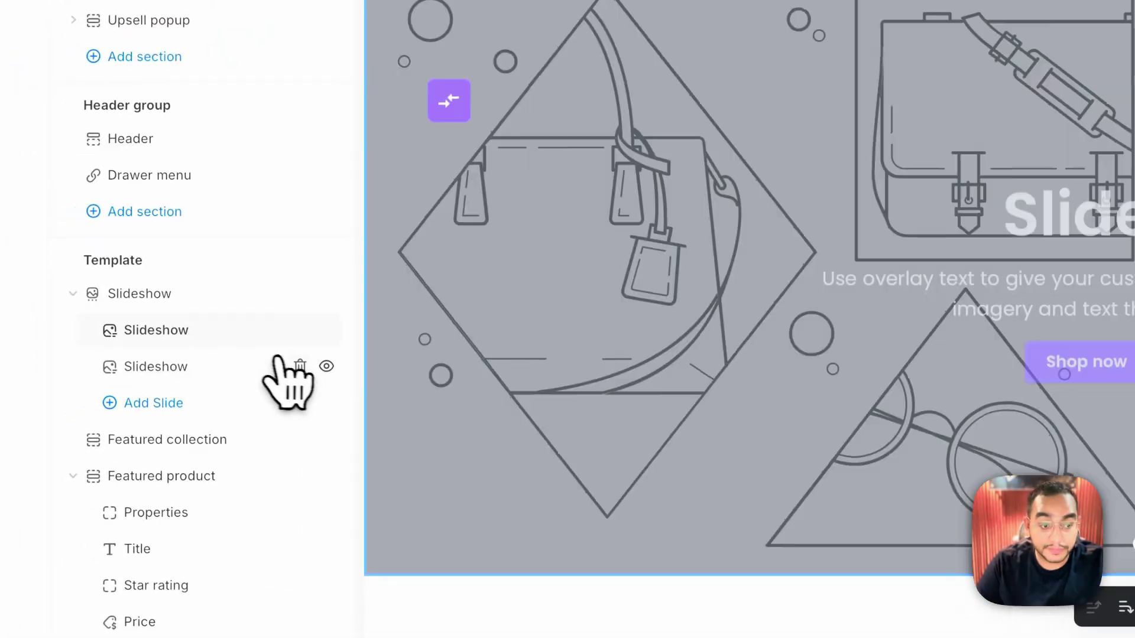
click(299, 366)
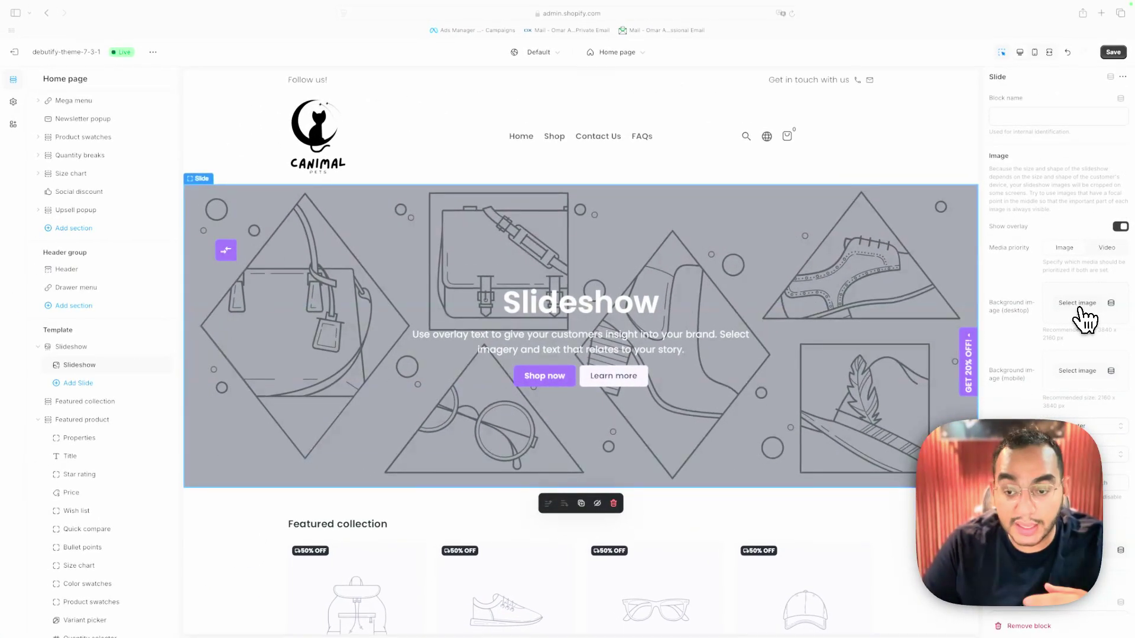
click(1079, 305)
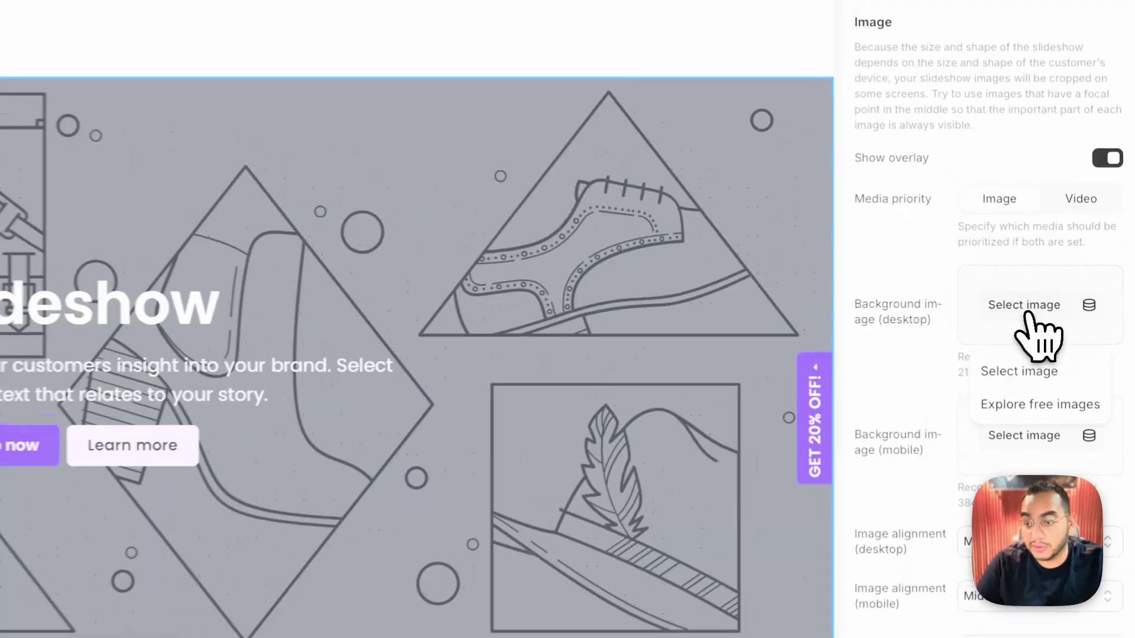
click(1011, 372)
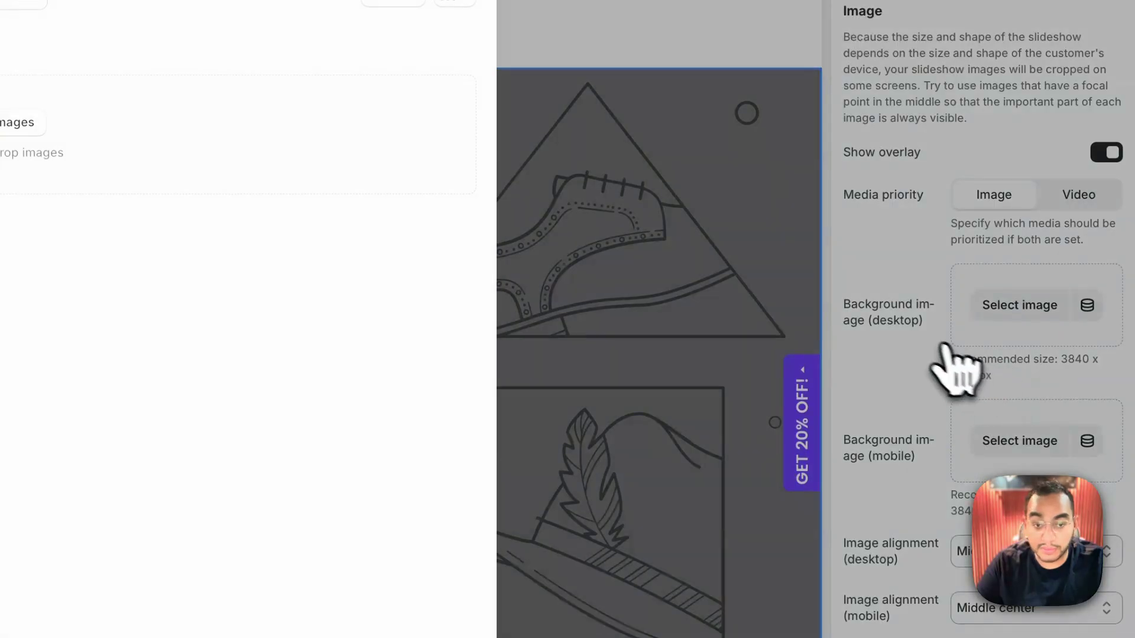
click(0, 315)
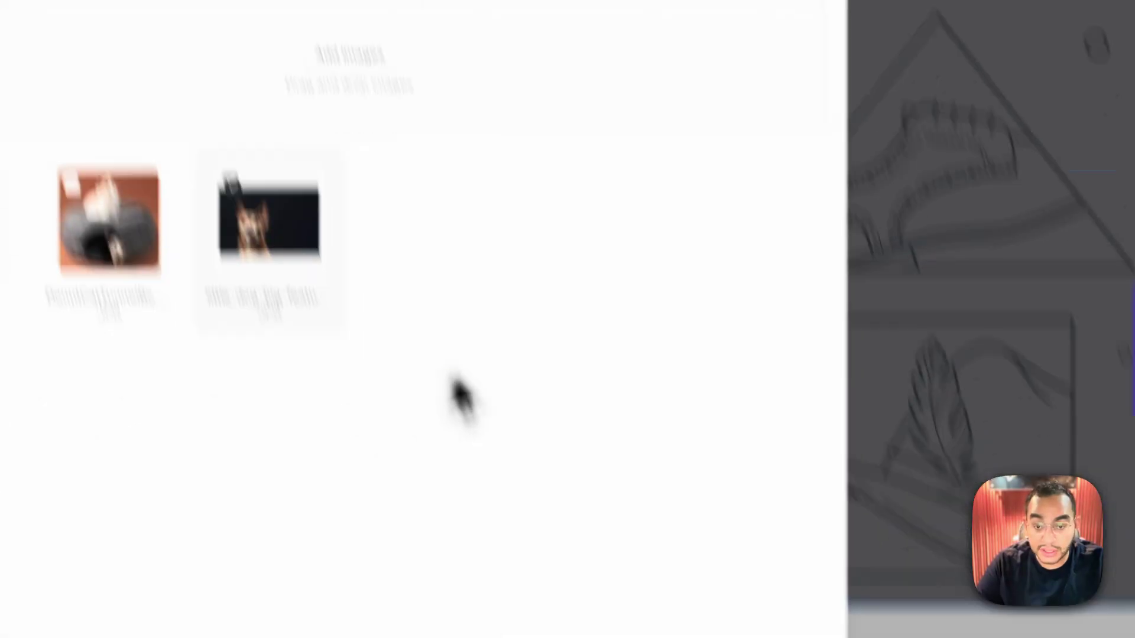
click(457, 637)
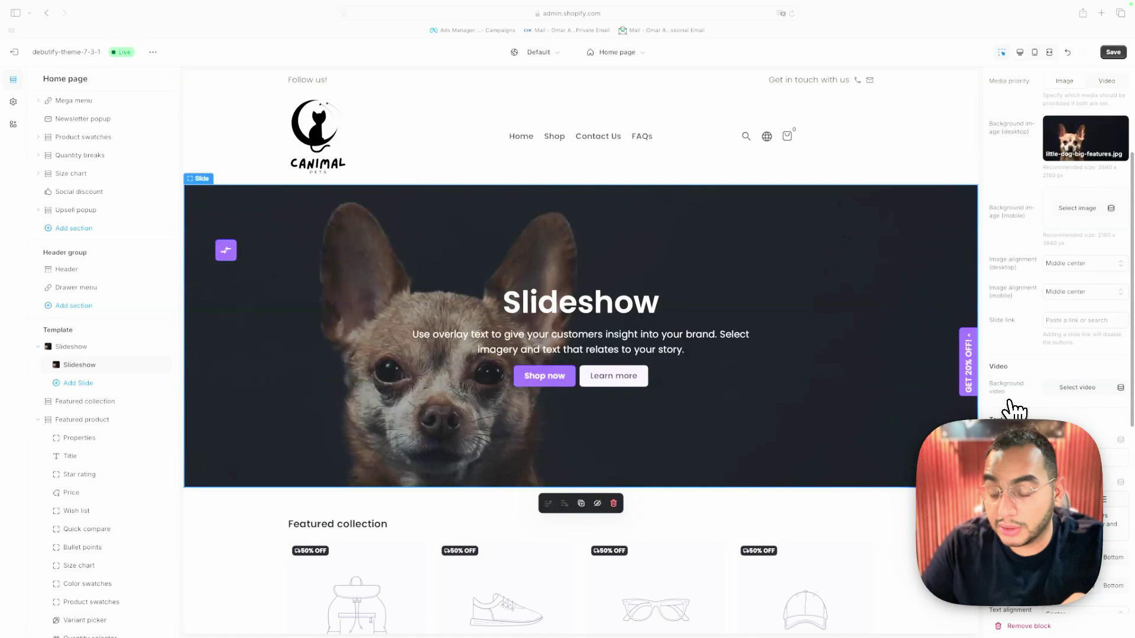
- Set the slide's heading to "Black Friday sale" and its text to "50% Off Sitwide"
scroll(1019, 406, down, 1)
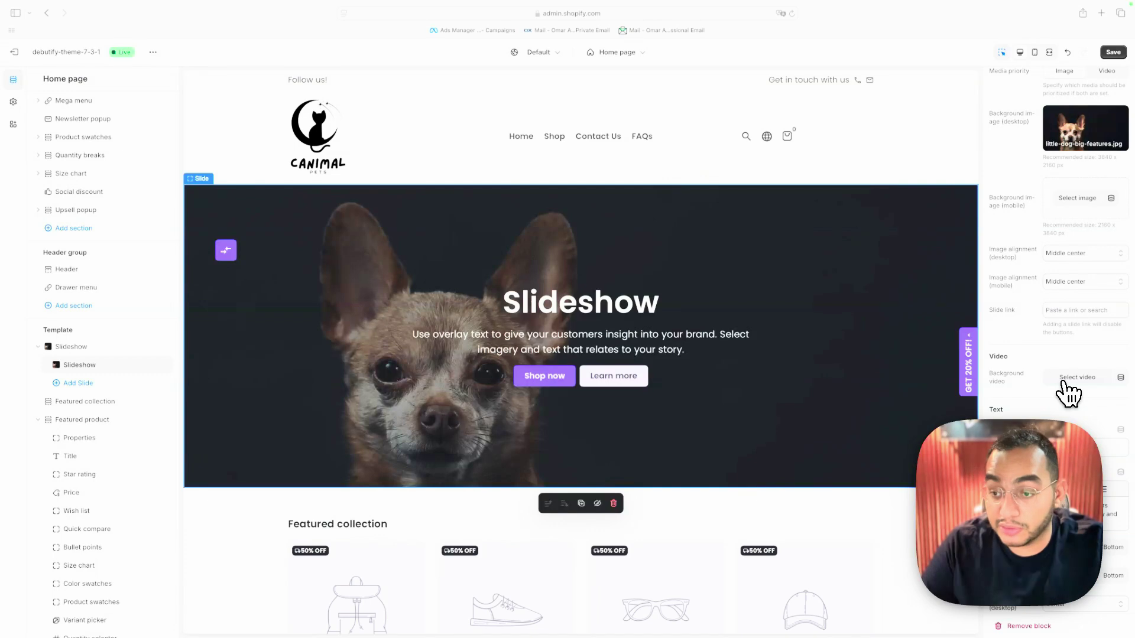
scroll(672, 340, down, 1)
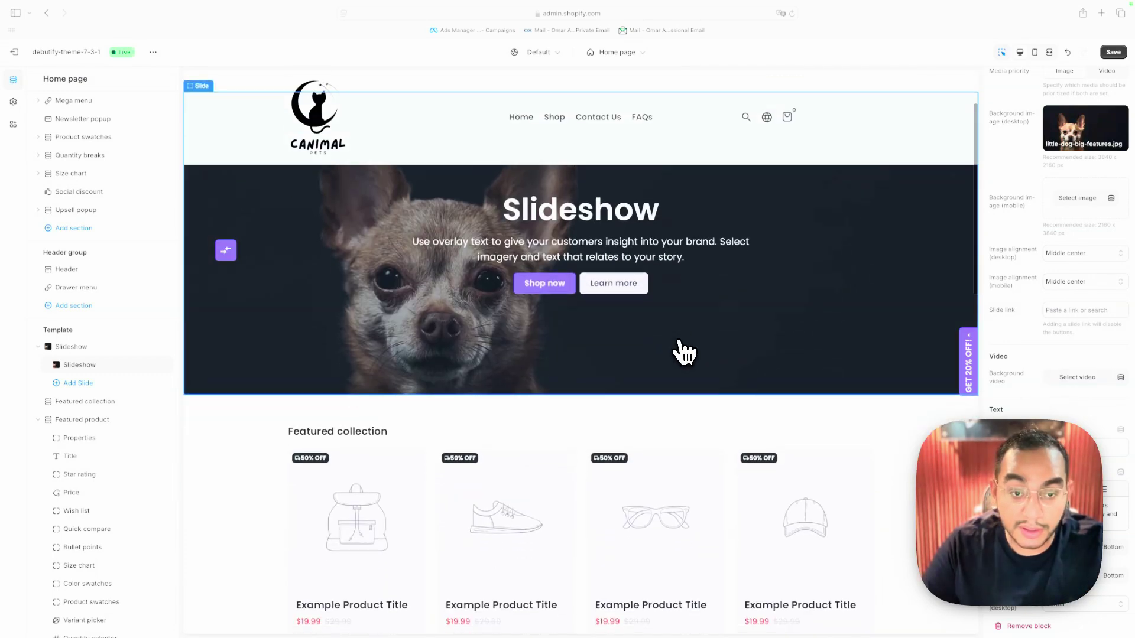
scroll(854, 408, up, 1)
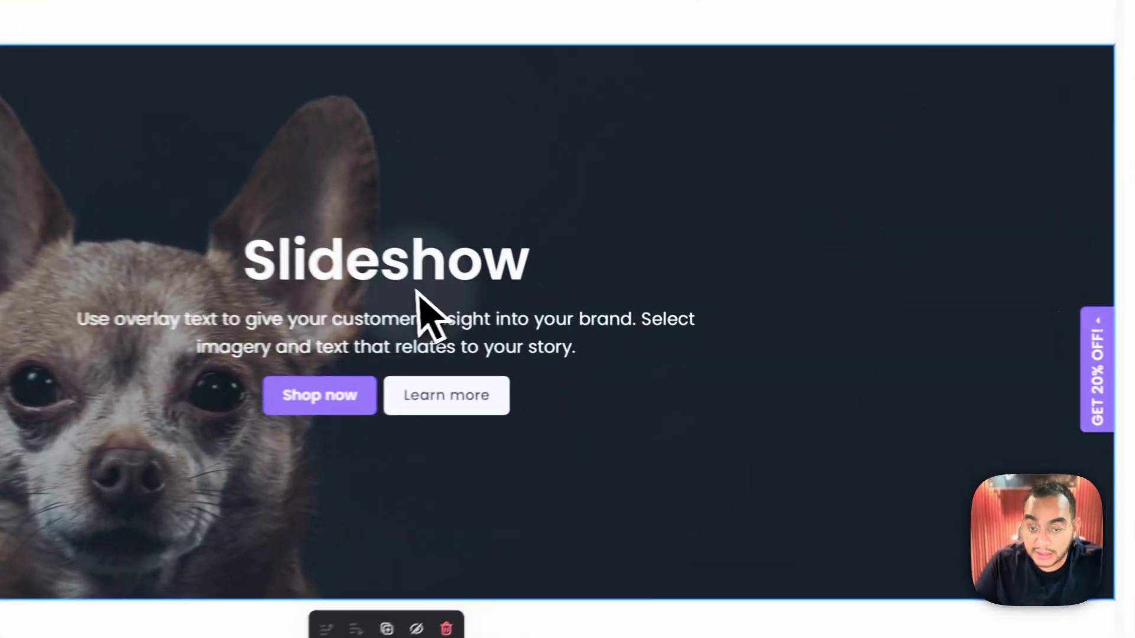
click(597, 313)
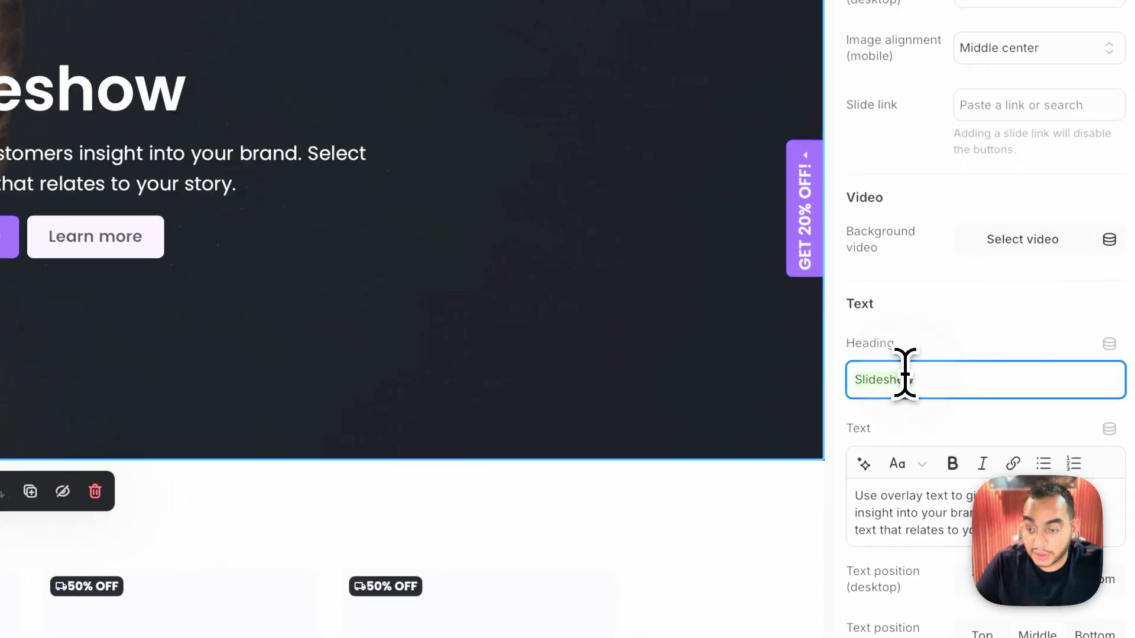
text(Black Friday sale)
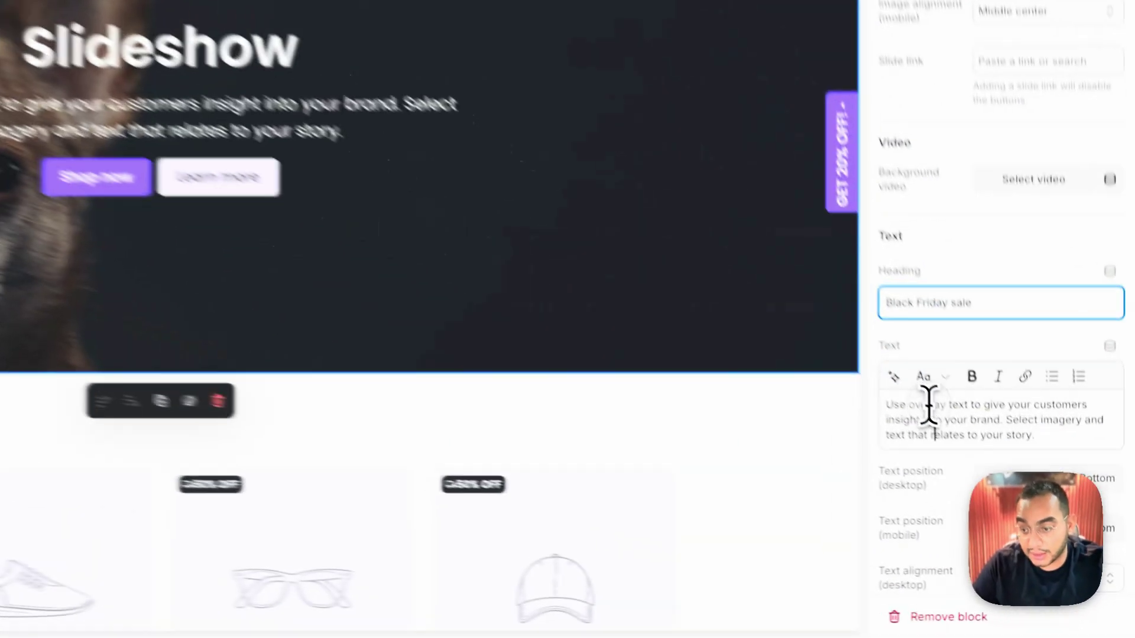
key(ctrl+a)
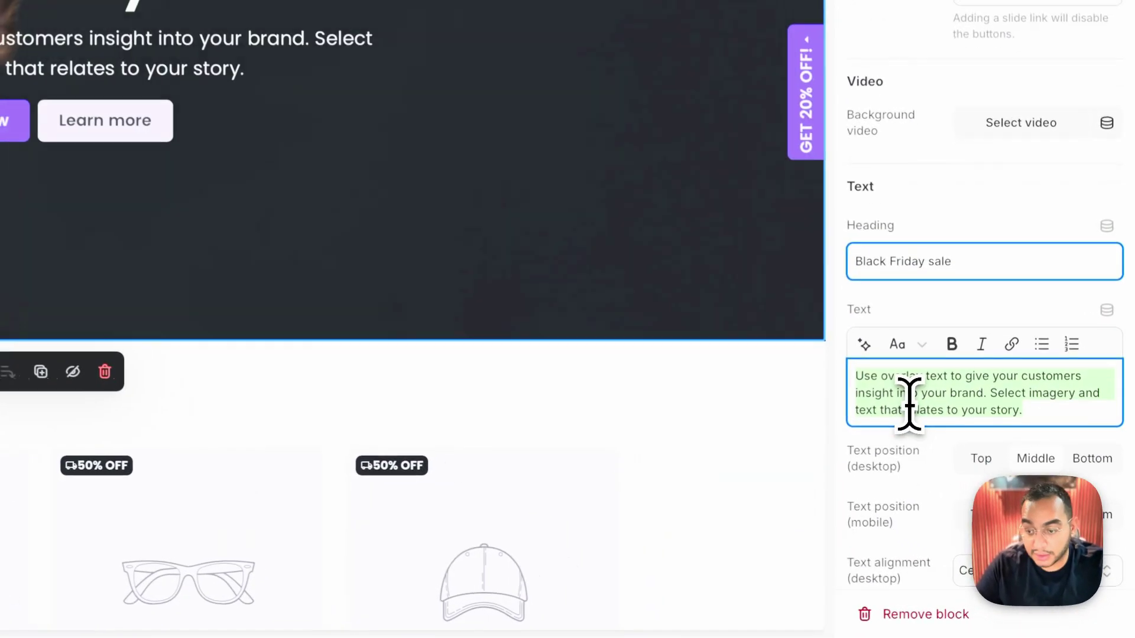
text(50%)
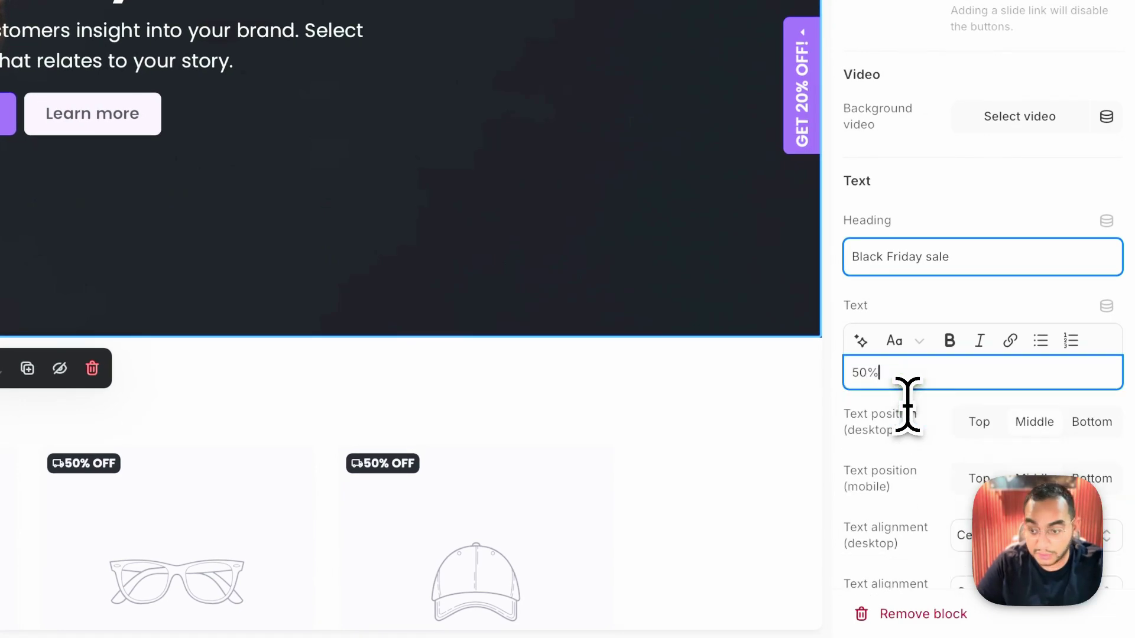
text( Off)
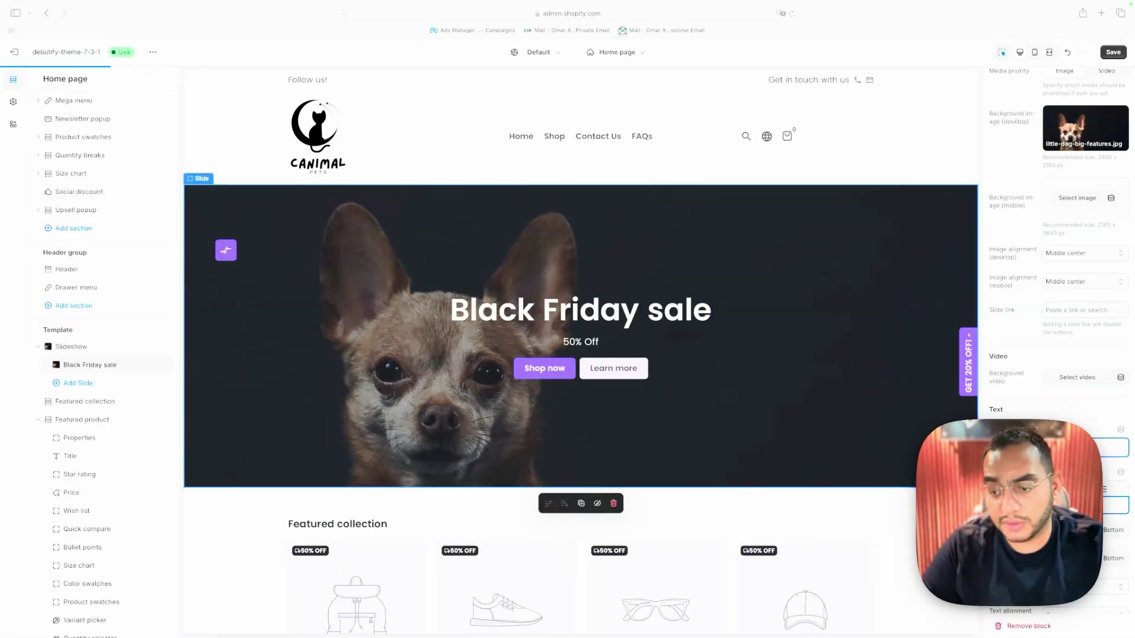
text( Sitwide)
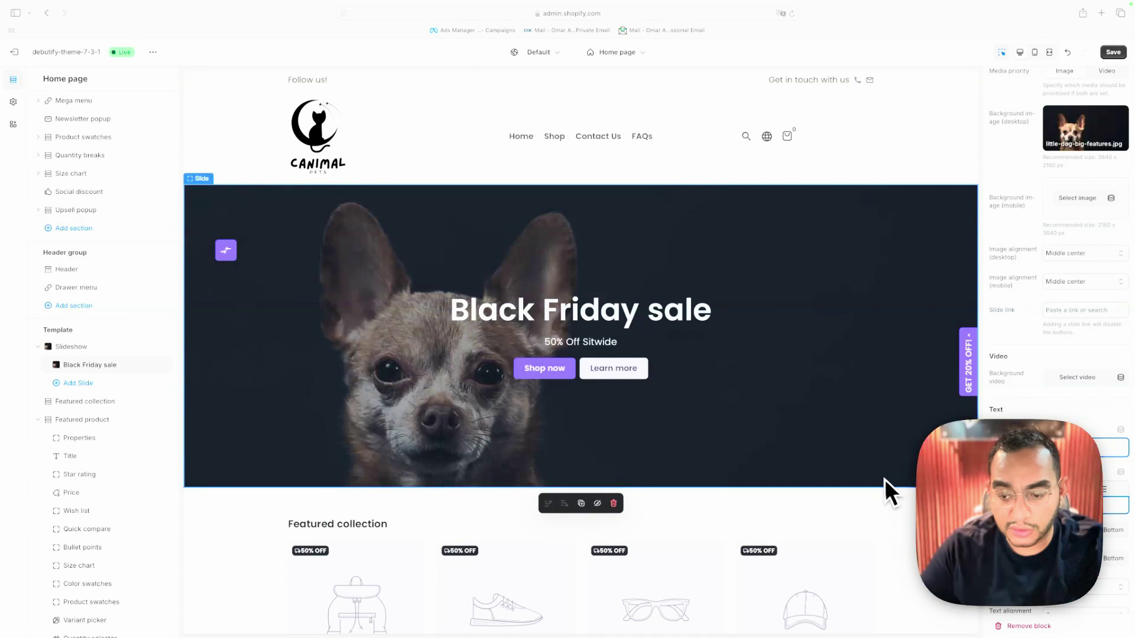
- Clear the label of the slide's second button, Learn more, to remove it from the slide
scroll(1058, 295, down, 10)
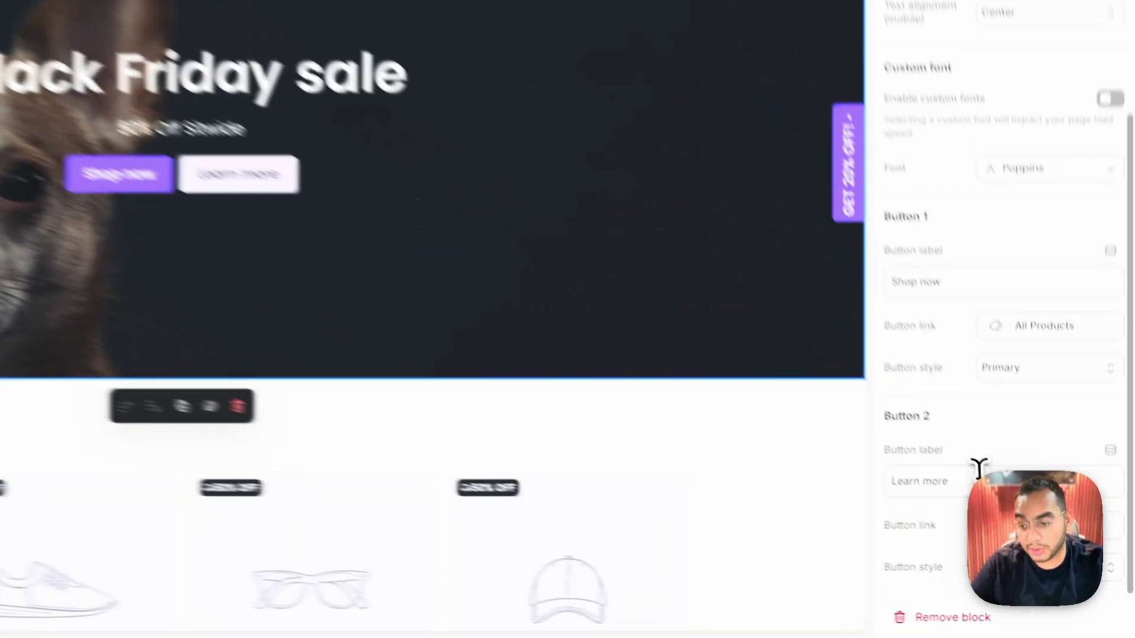
click(1042, 544)
key(super+a)
key(BackSpace)
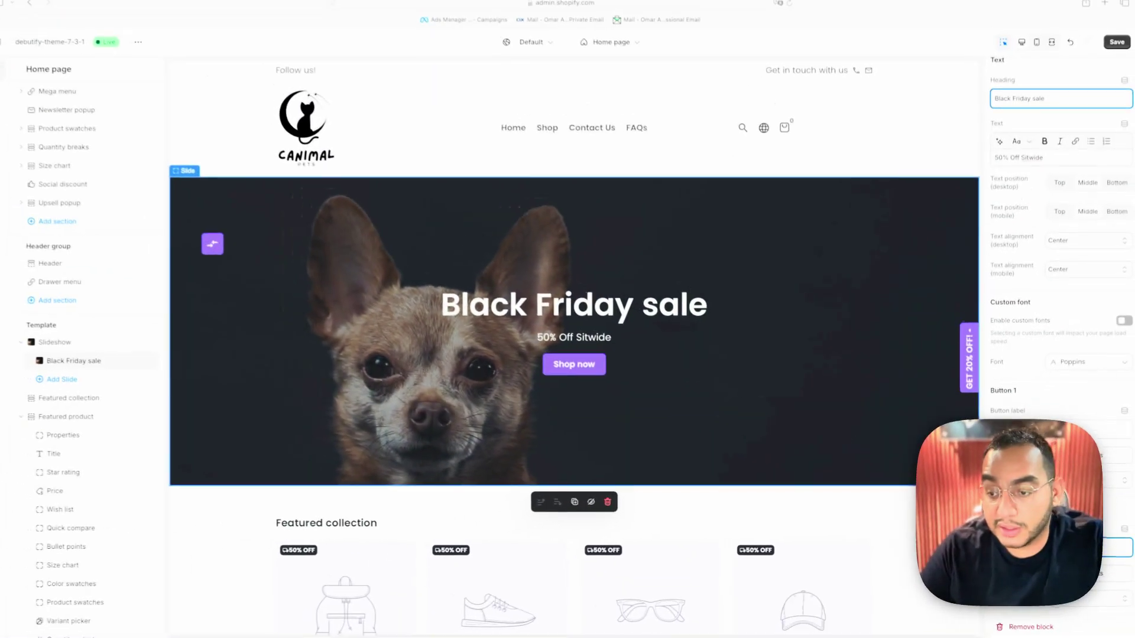
- Assign the Home page collection to the Featured collection section
click(413, 526)
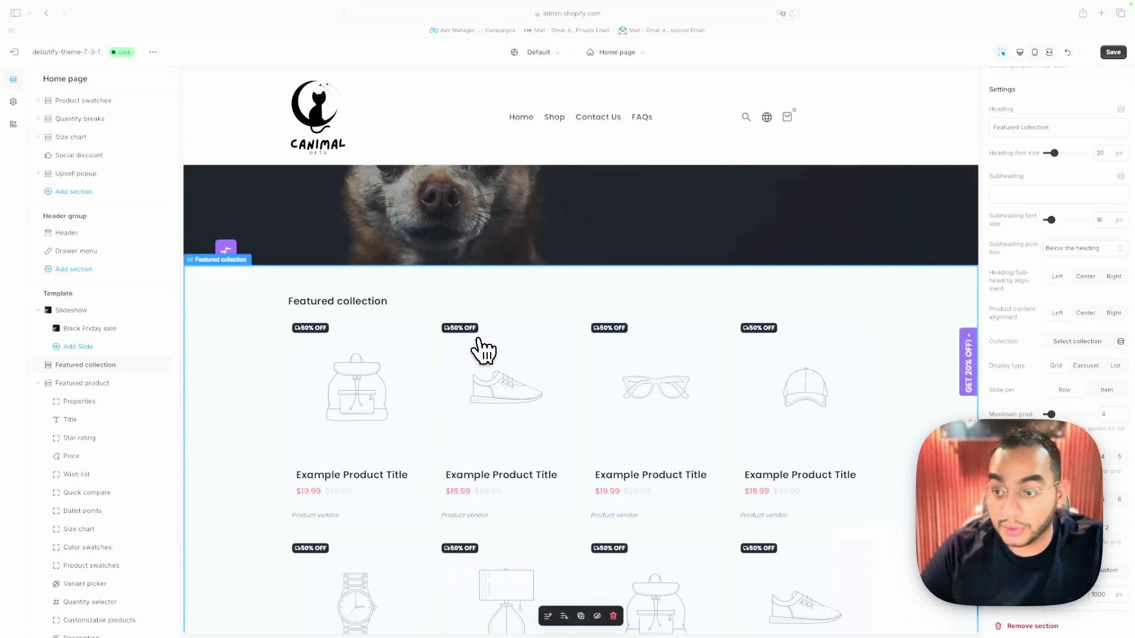
click(67, 366)
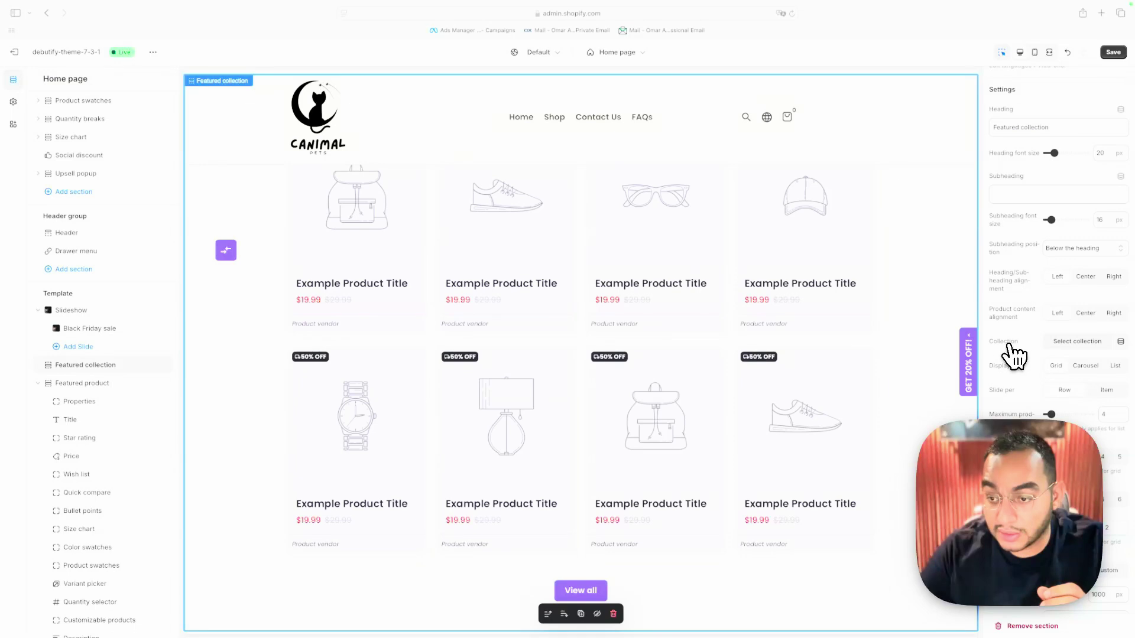
click(1077, 341)
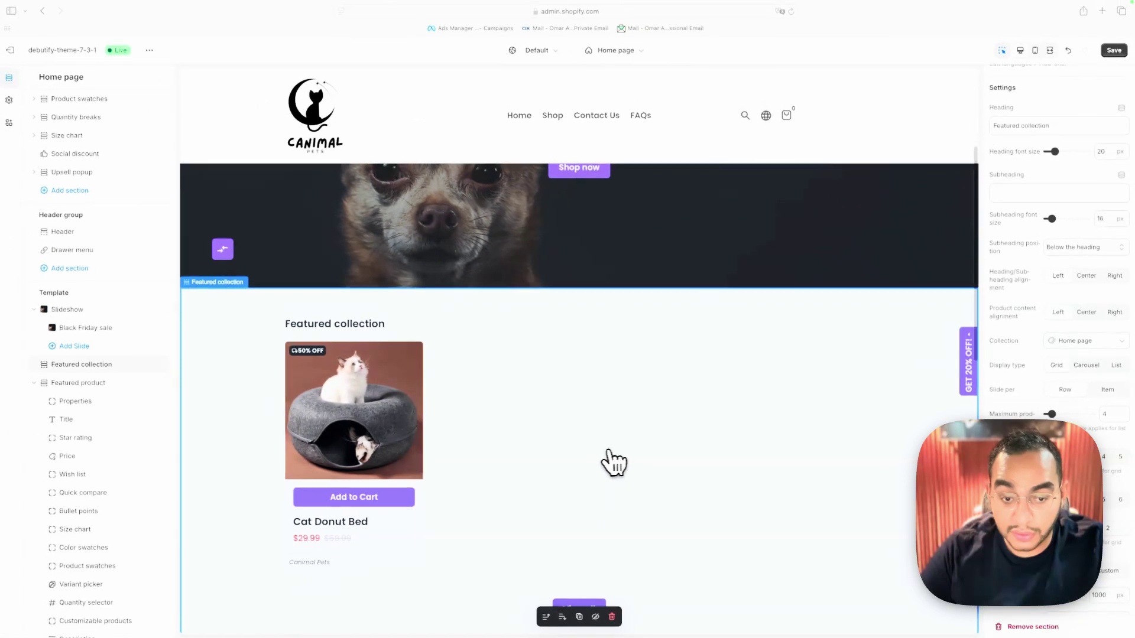
scroll(473, 523, down, 1)
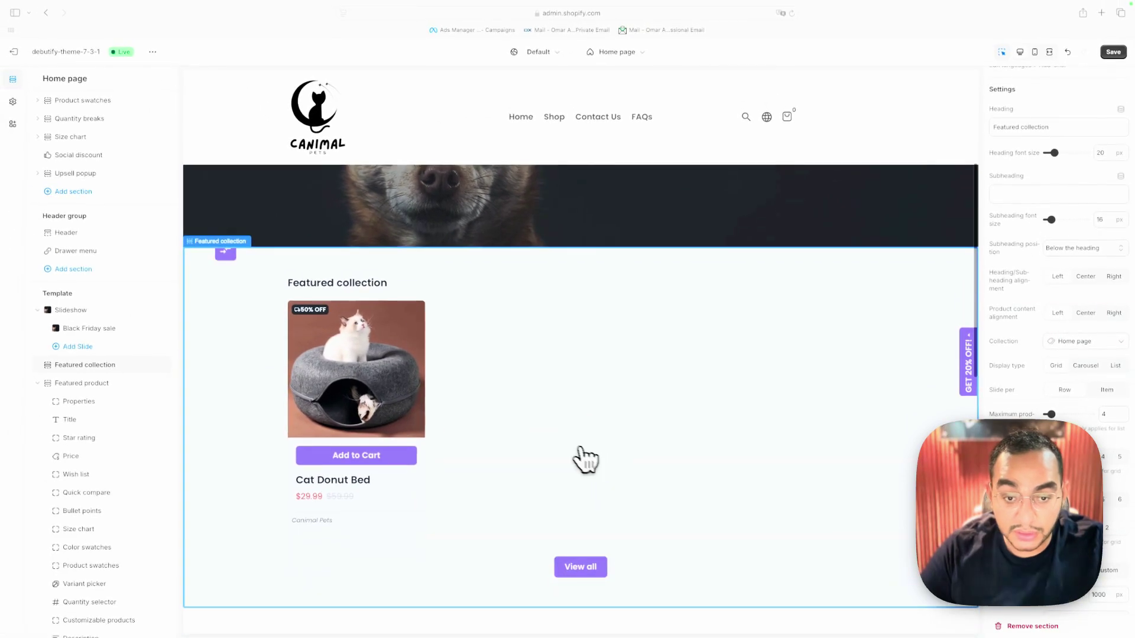
- Assign the Cat Donut Bed product to the Featured product section
scroll(666, 392, down, 5)
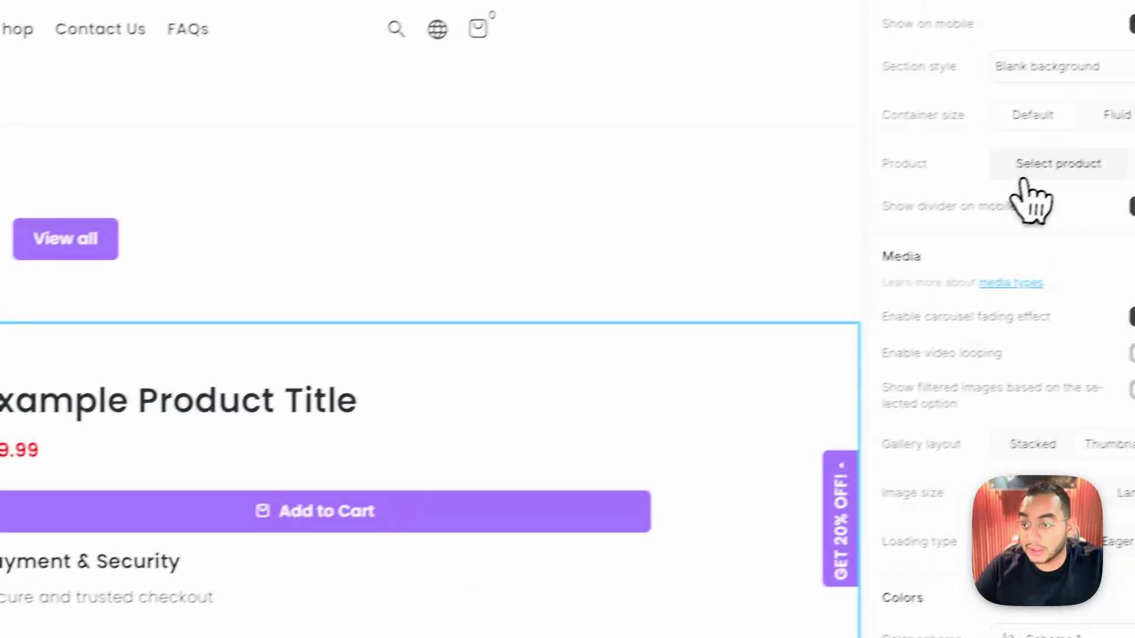
click(1025, 178)
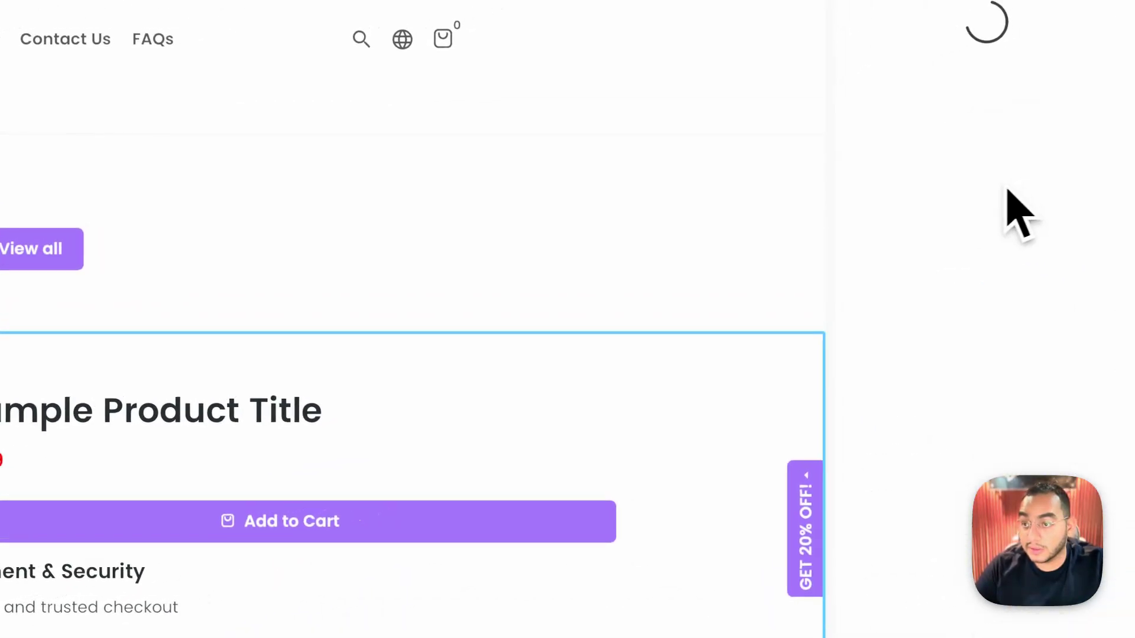
click(940, 126)
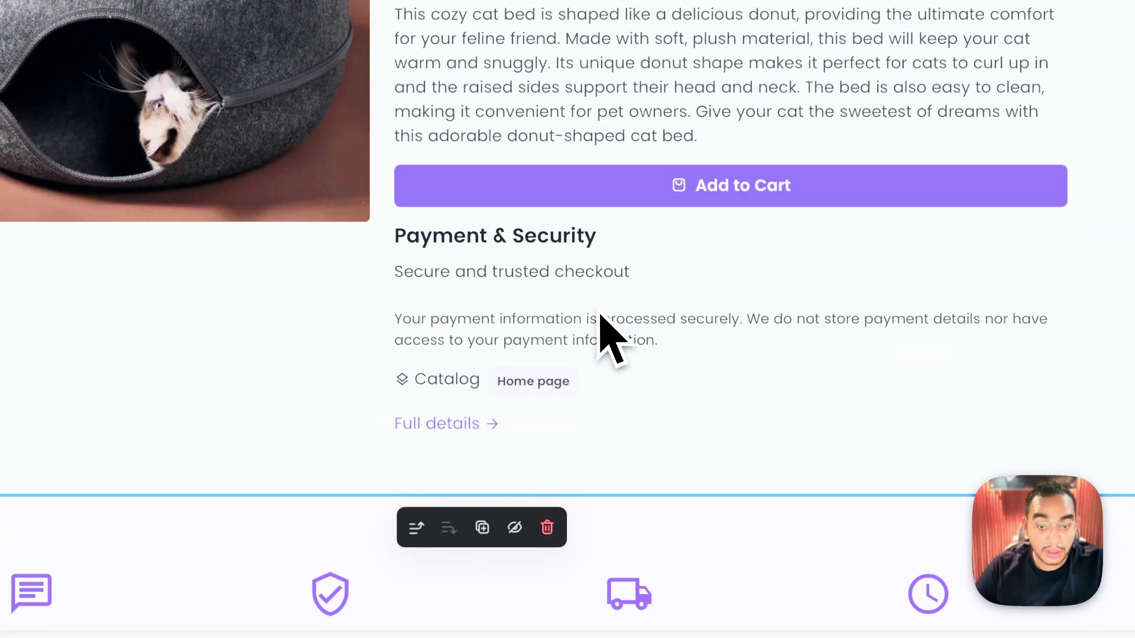
- Set the first guarantee block's icon to lock, taking the icon name from the Google Fonts icon library
scroll(607, 316, down, 5)
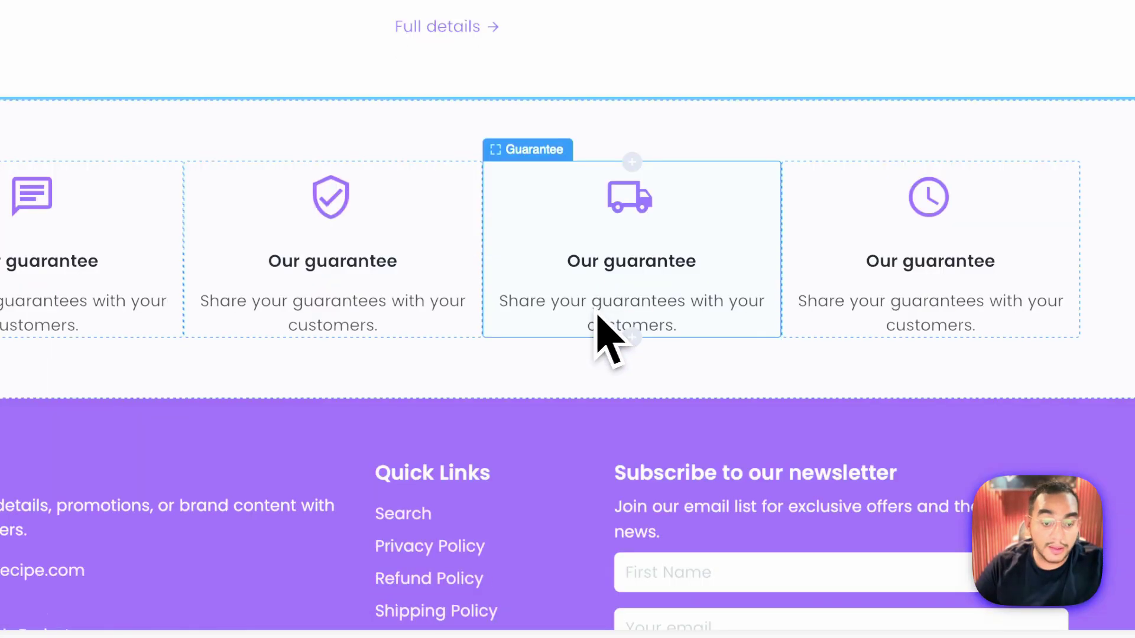
click(476, 302)
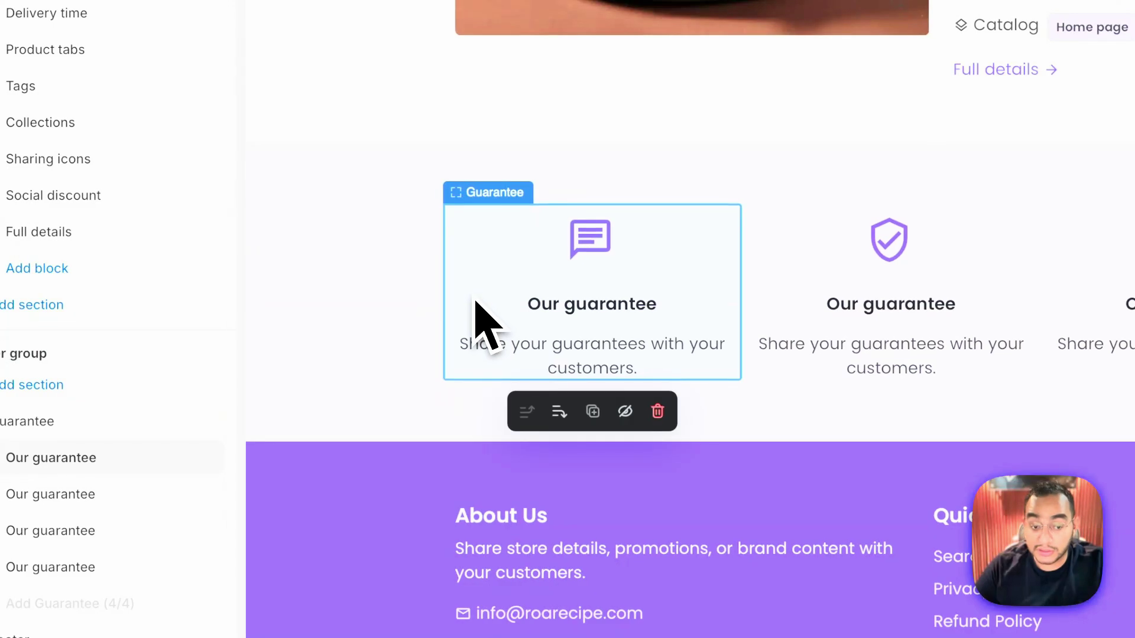
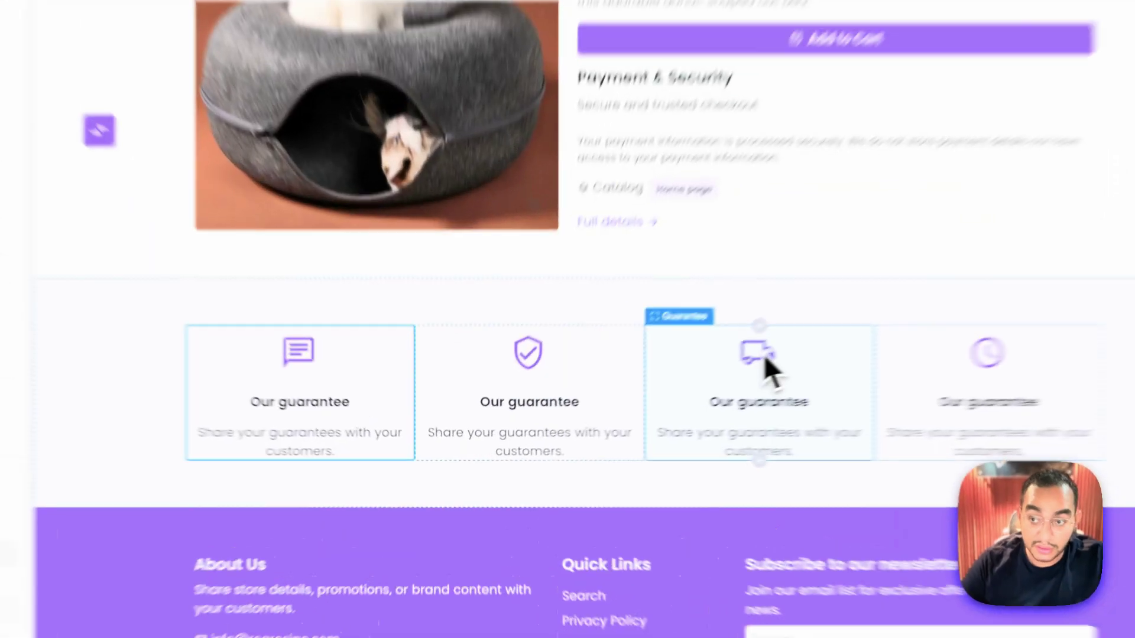
click(664, 404)
click(376, 403)
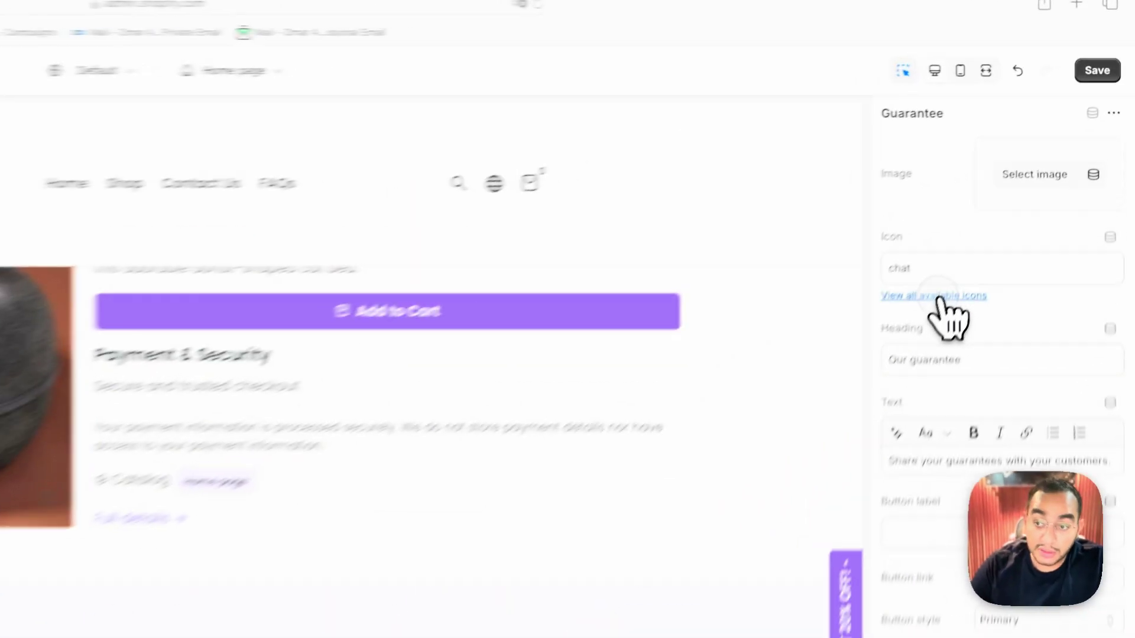
click(1025, 182)
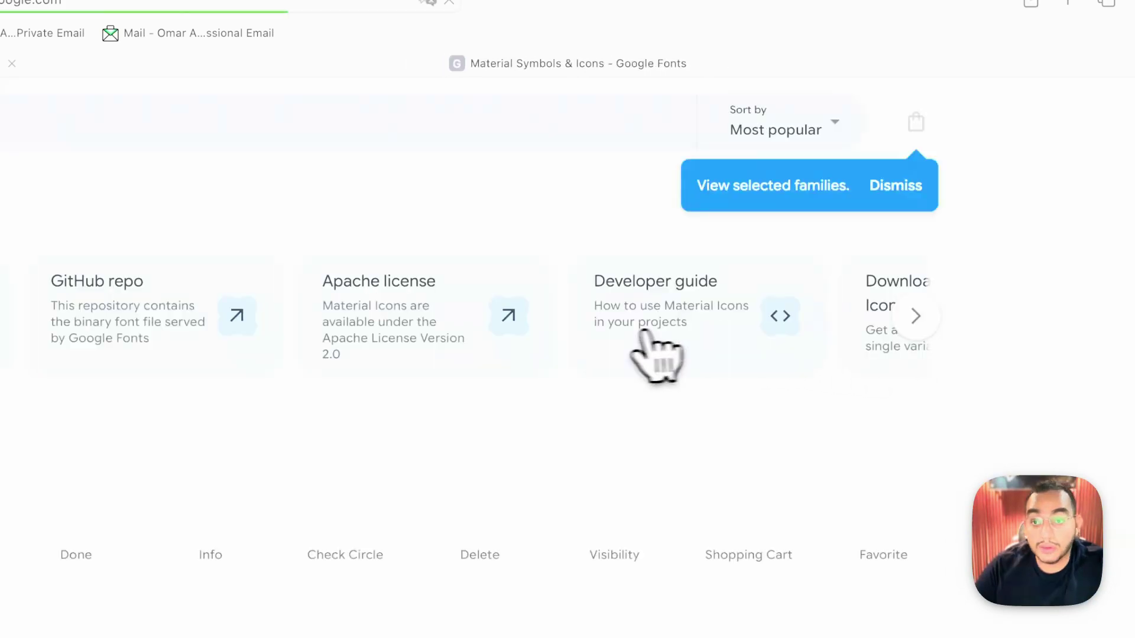
click(41, 121)
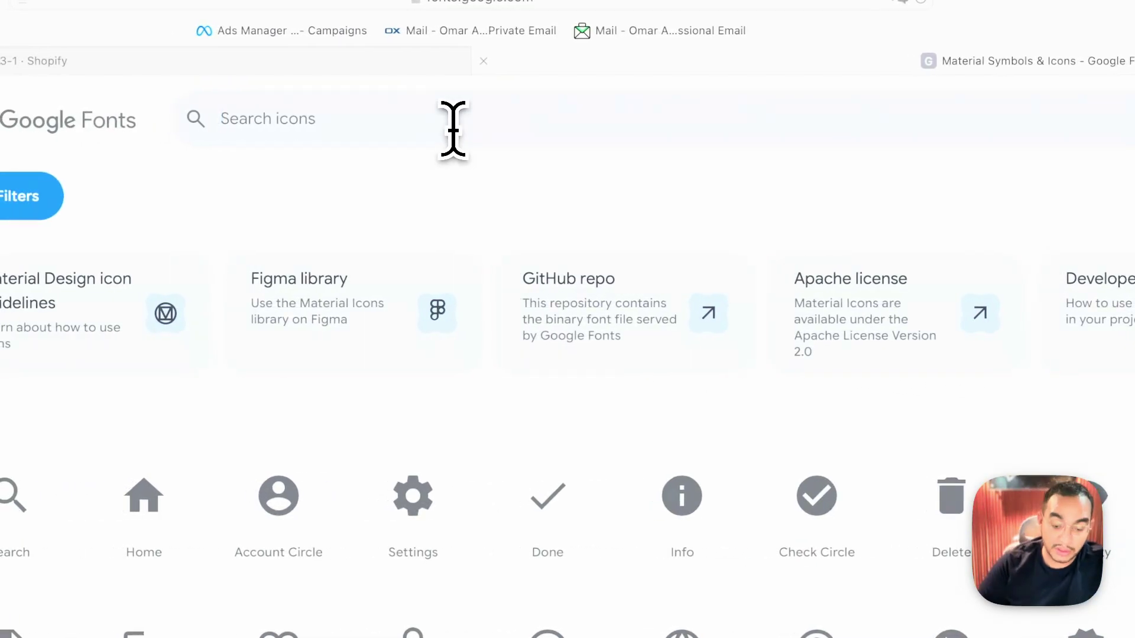
click(437, 371)
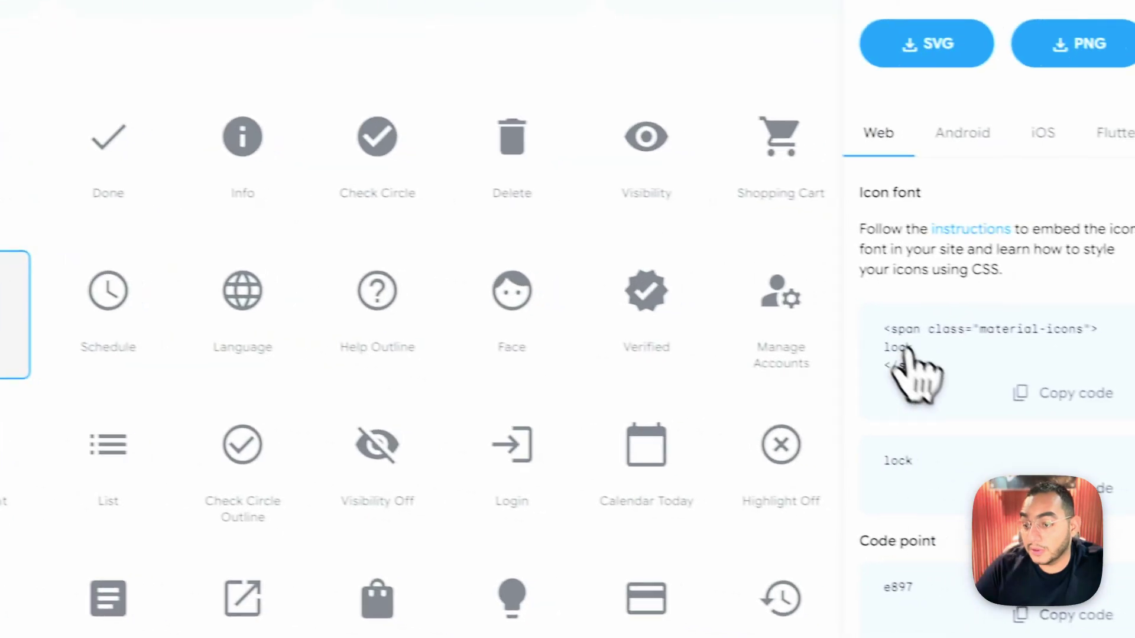
scroll(913, 370, down, 4)
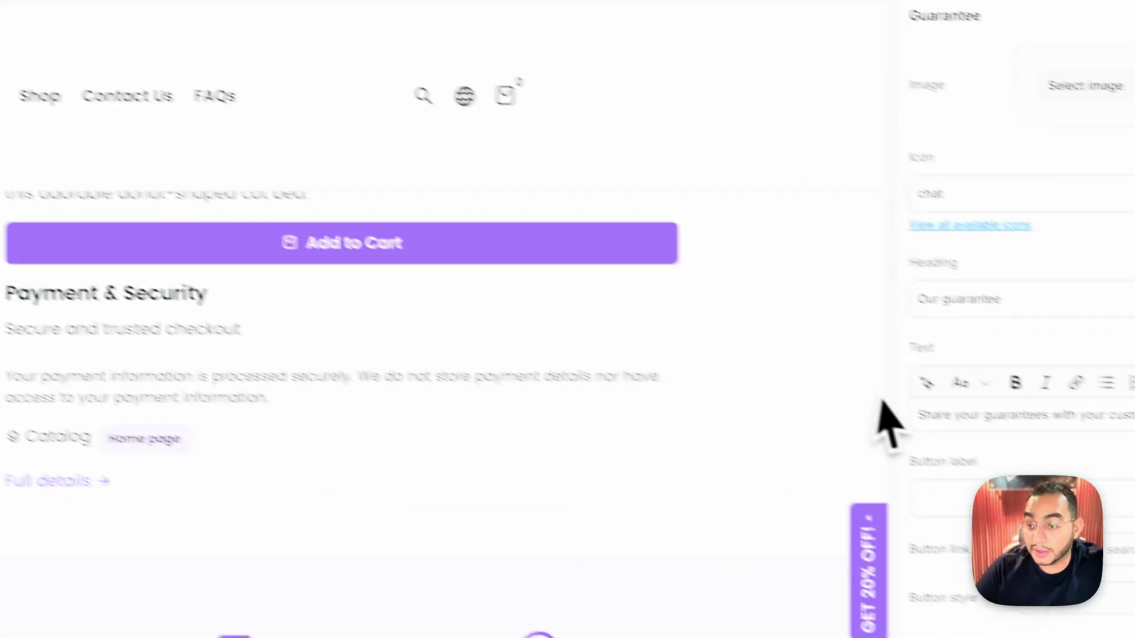
double_click(937, 195)
text(lock)
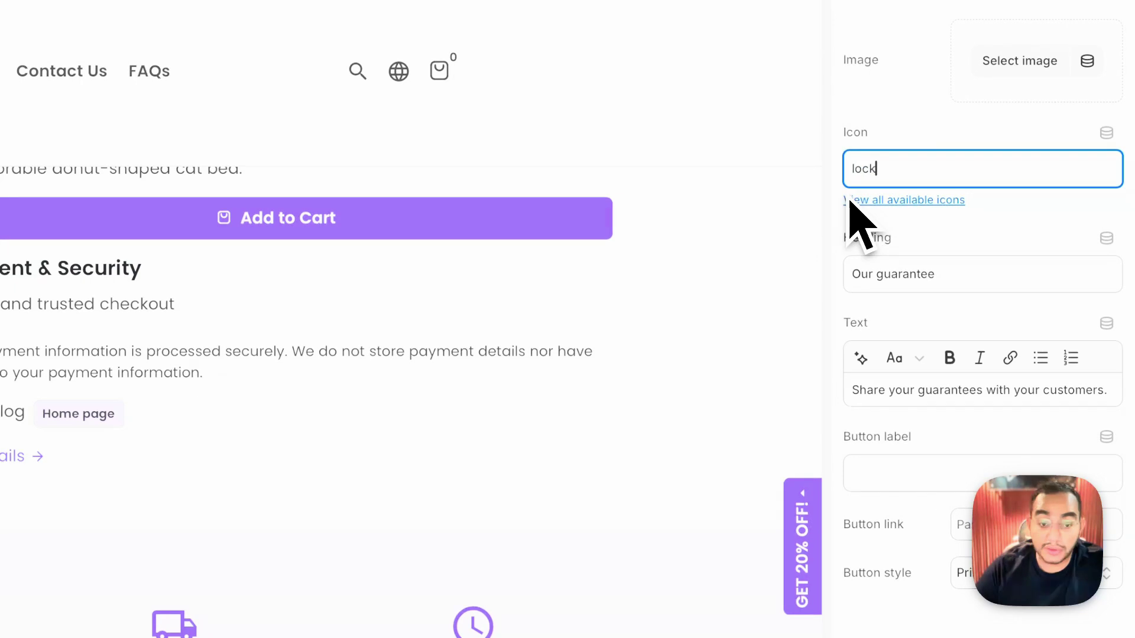
- Change the first guarantee block's heading to "Secured payments"
click(899, 283)
text(Secured pay)
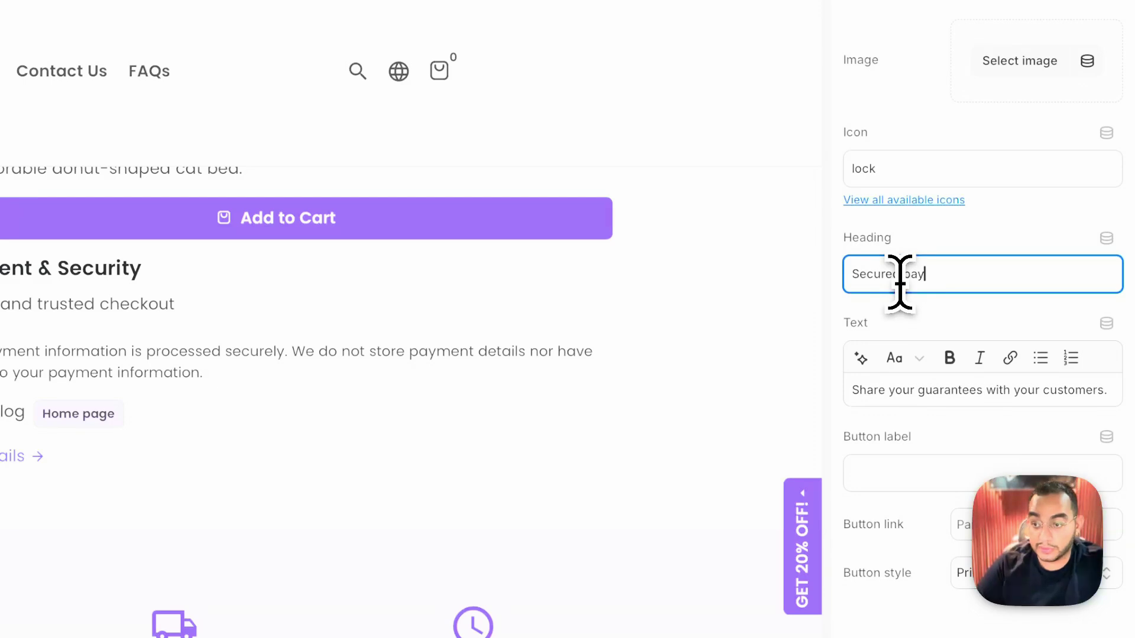
text(ments)
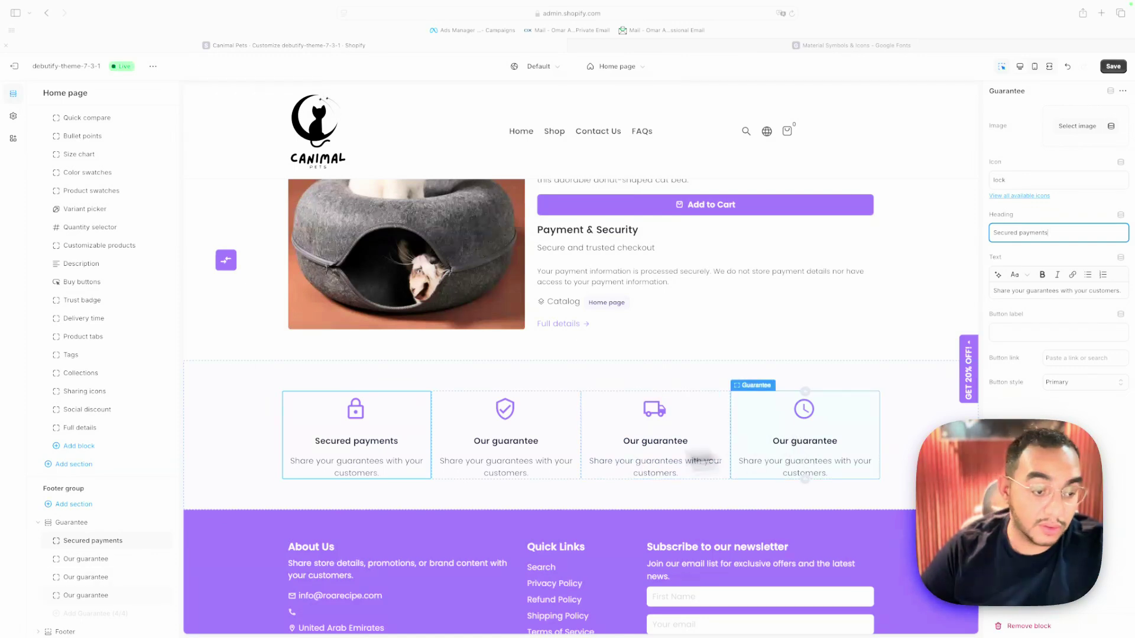
- Switch the theme editor from the home page to the Default product template
scroll(158, 464, down, 1)
scroll(499, 352, up, 7)
scroll(532, 337, down, 8)
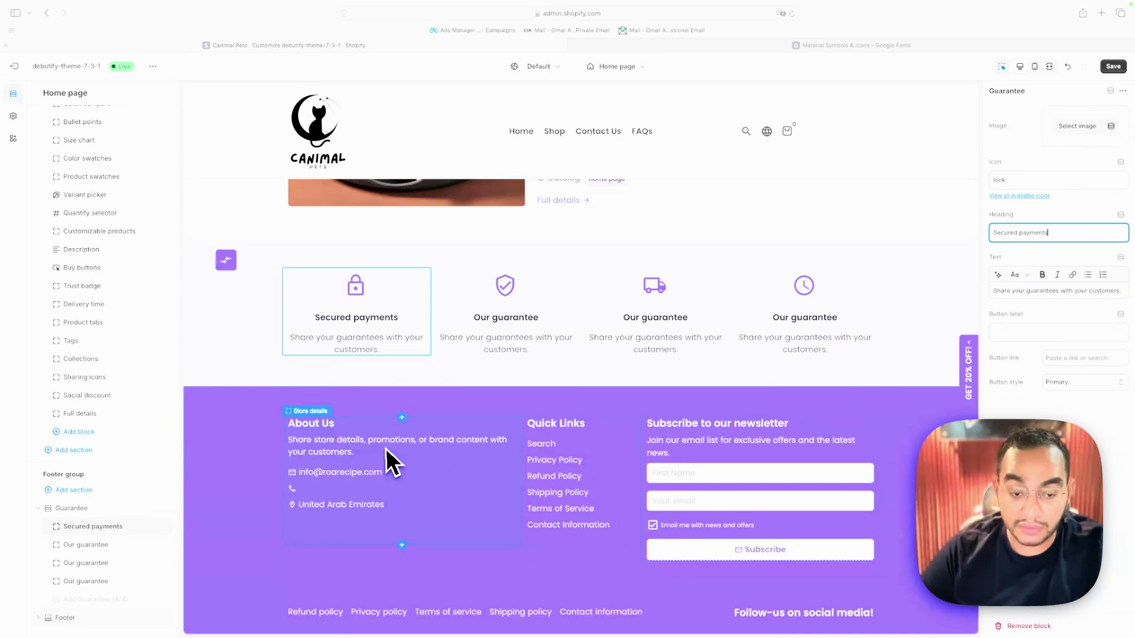
scroll(467, 424, up, 10)
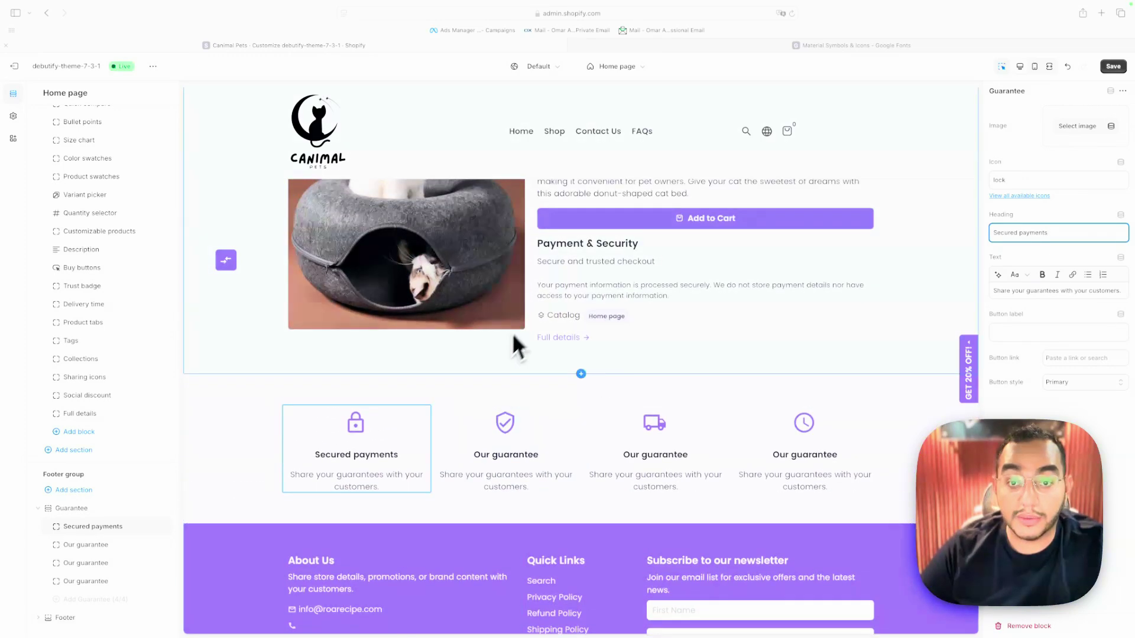
scroll(594, 213, up, 5)
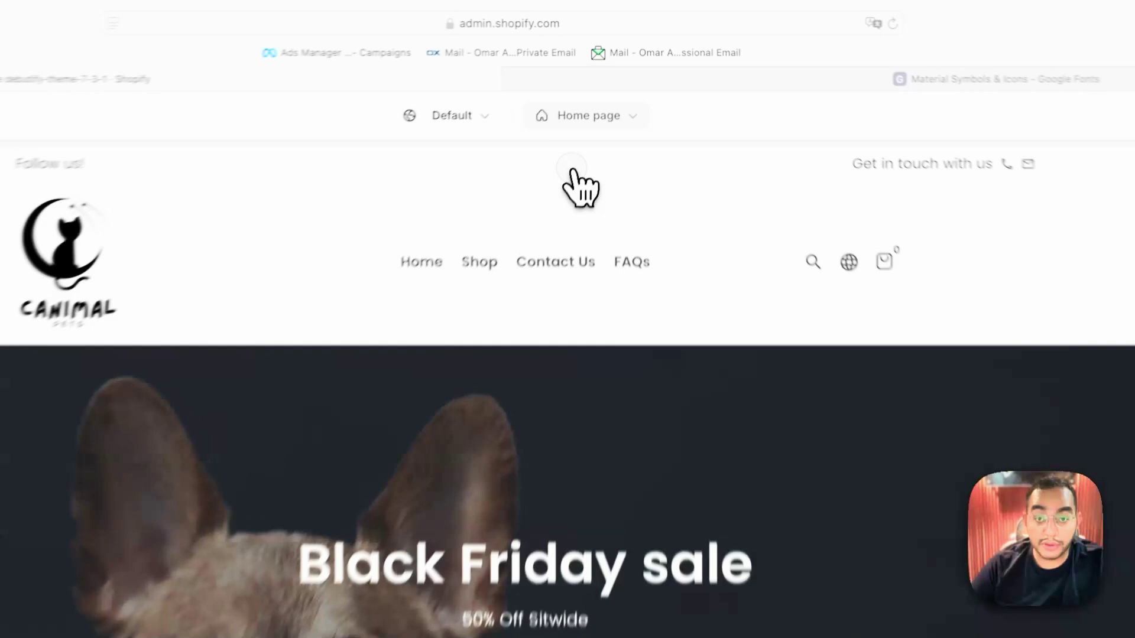
click(615, 70)
click(557, 251)
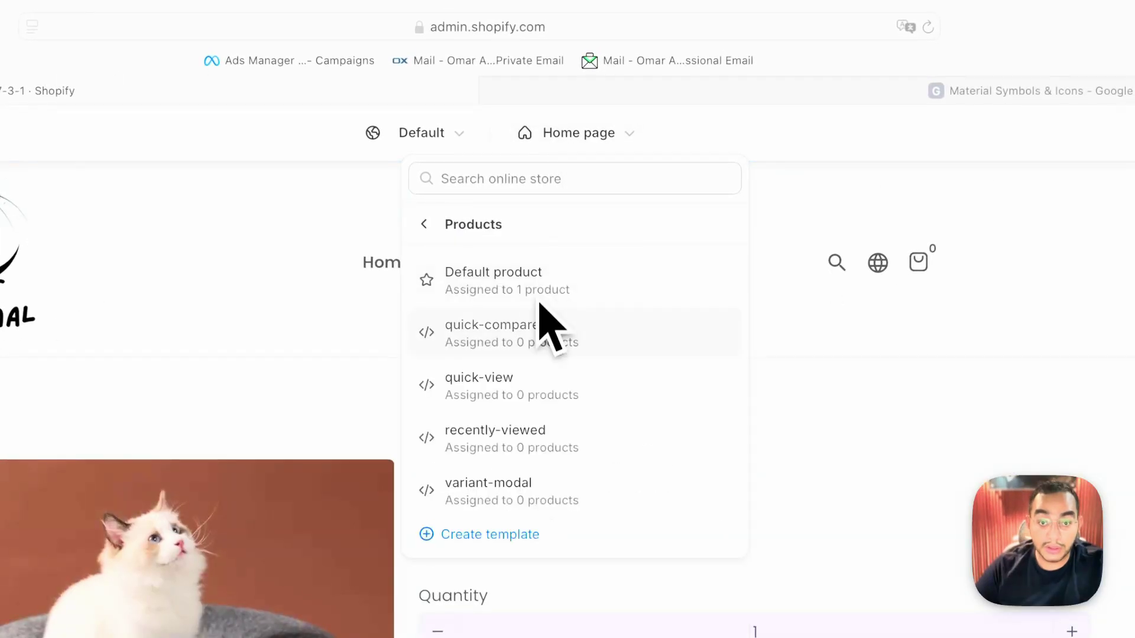
click(543, 297)
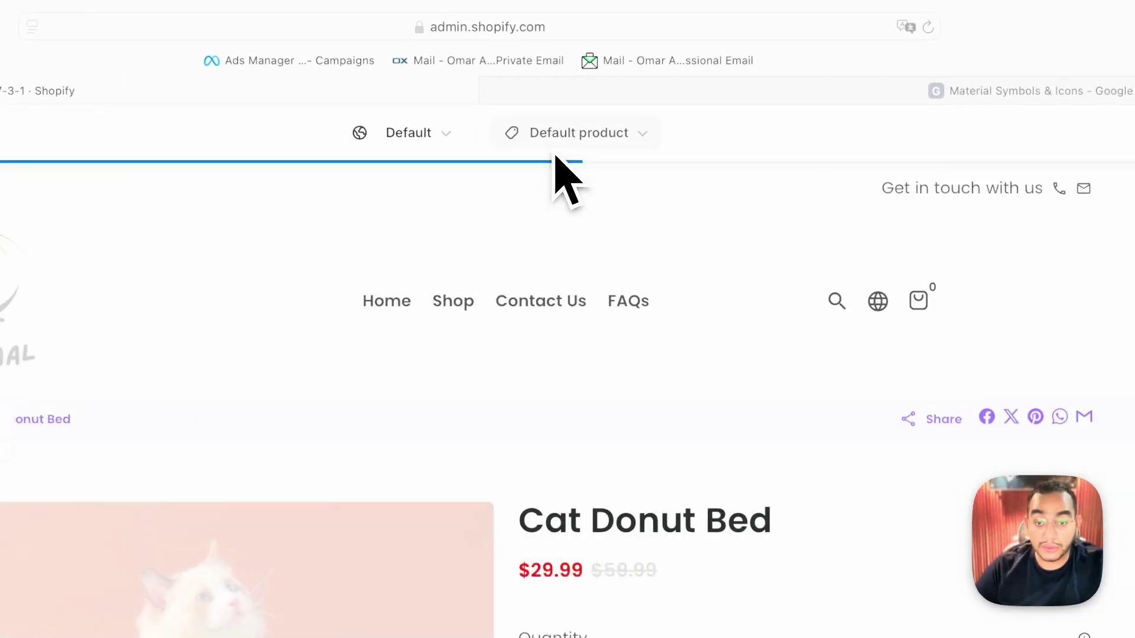
click(591, 144)
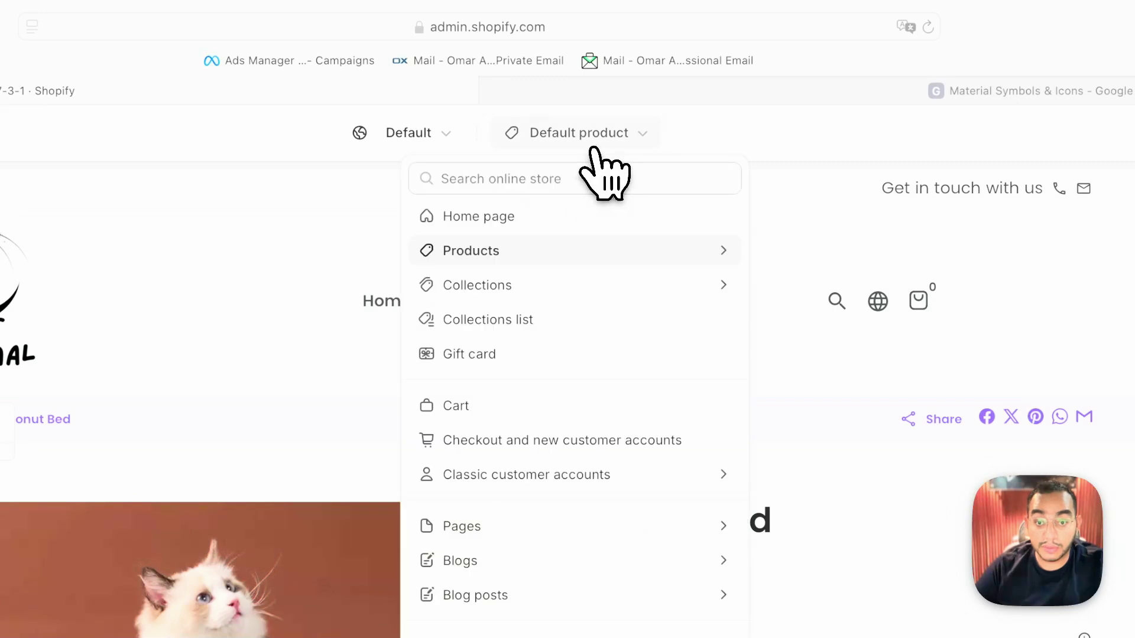
click(609, 260)
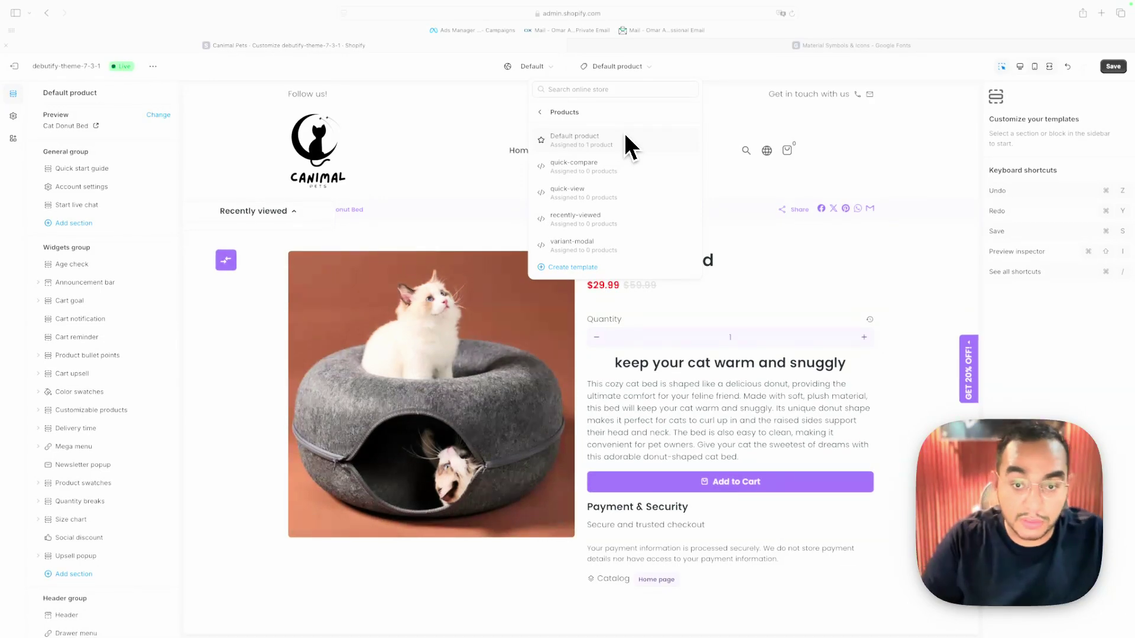
click(573, 267)
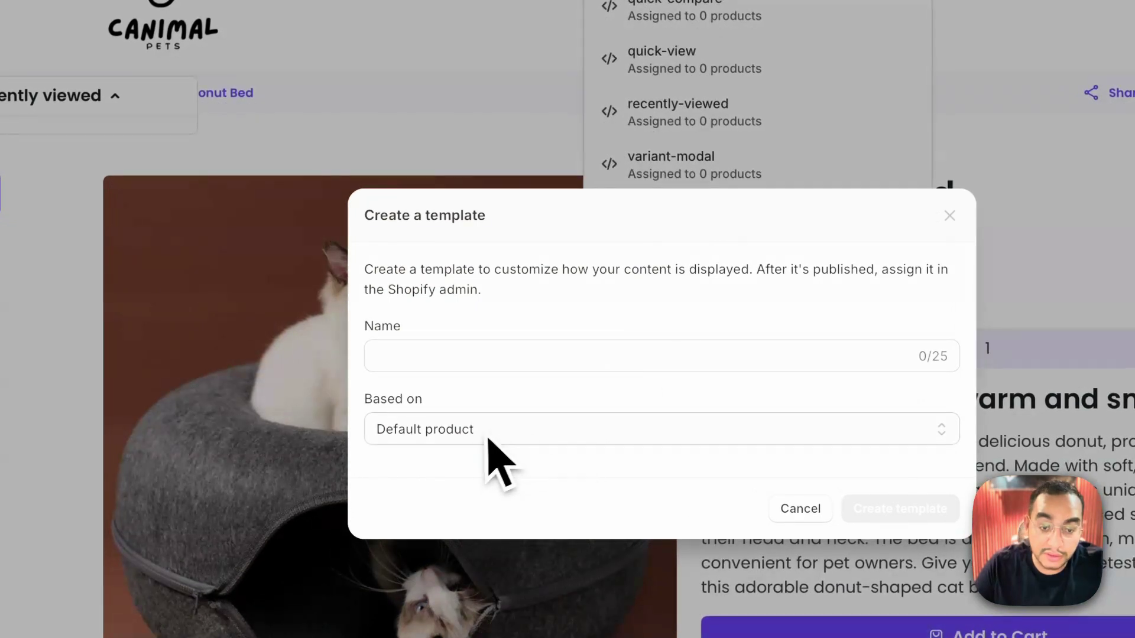
click(479, 358)
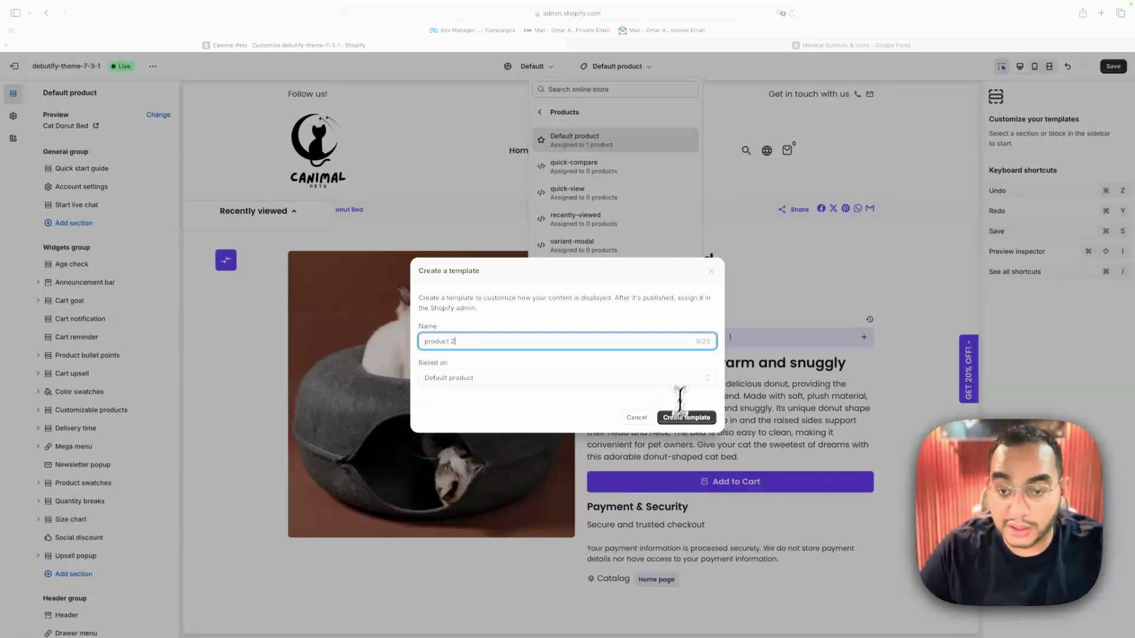
key(Escape)
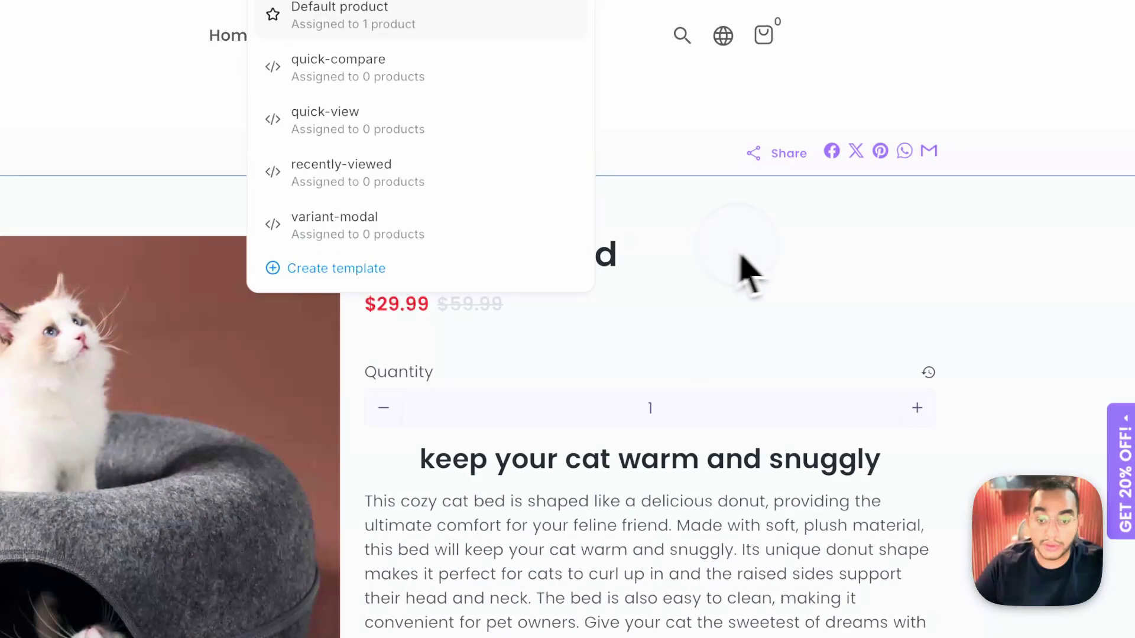
- Add an Image with text section to the Default product template, directly below the Recently viewed section
scroll(732, 354, down, 1)
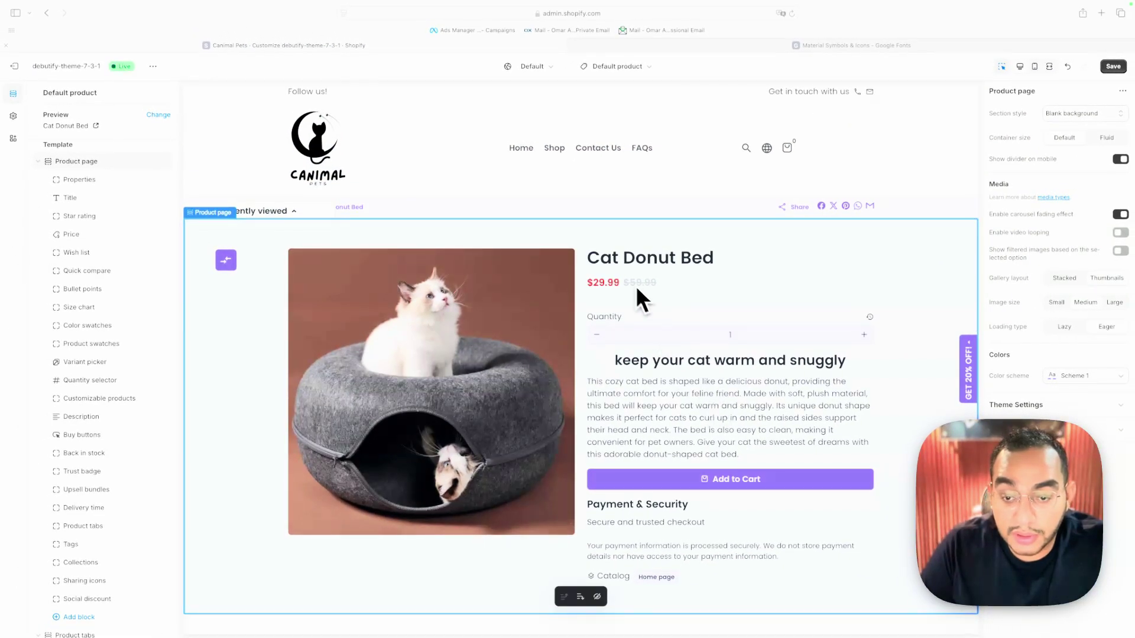
scroll(769, 444, down, 2)
scroll(745, 464, down, 3)
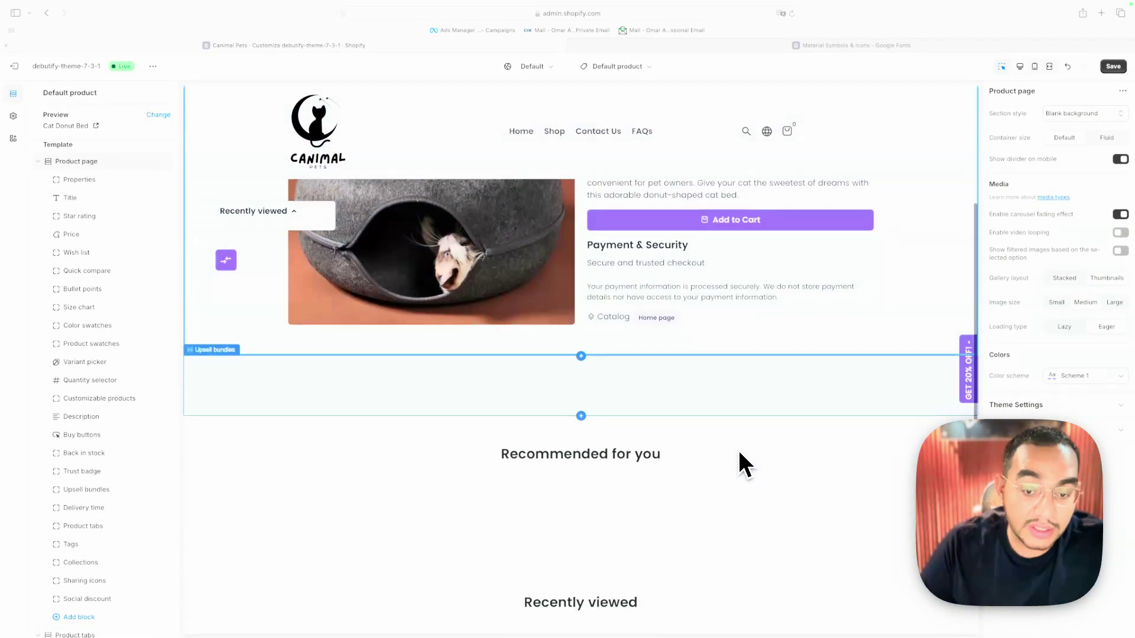
scroll(737, 461, up, 2)
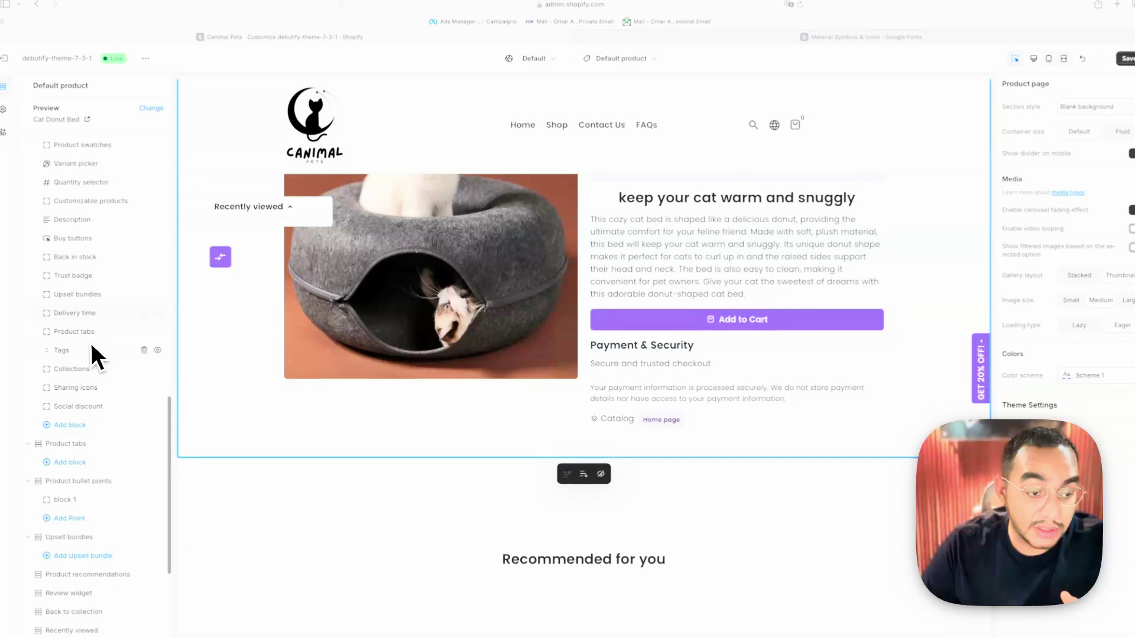
scroll(692, 517, down, 1)
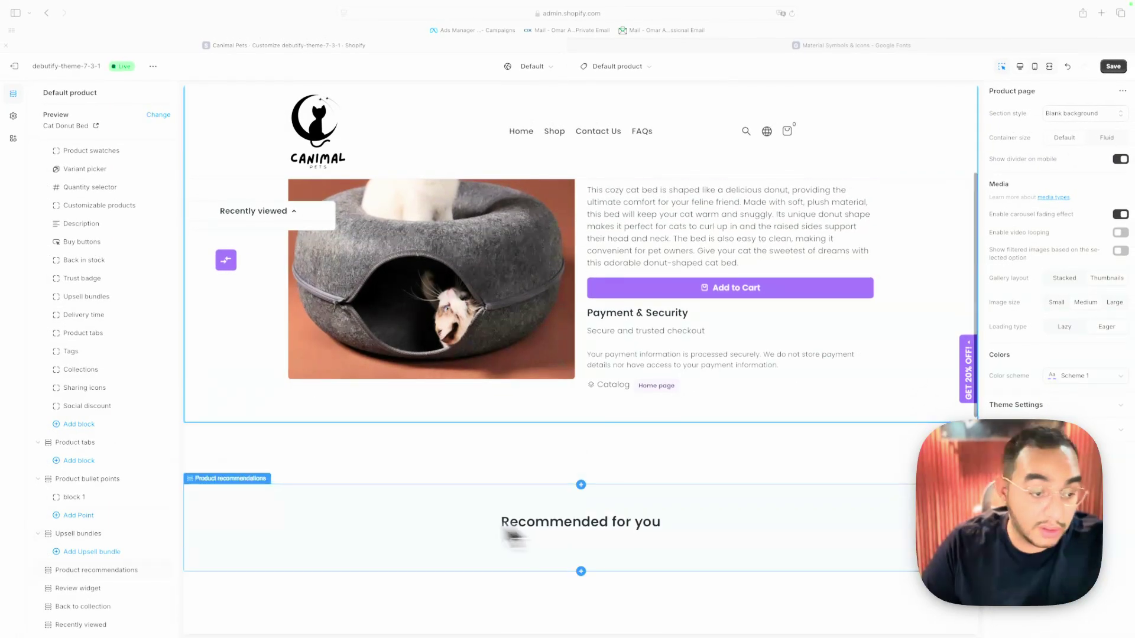
scroll(118, 514, down, 1)
click(80, 506)
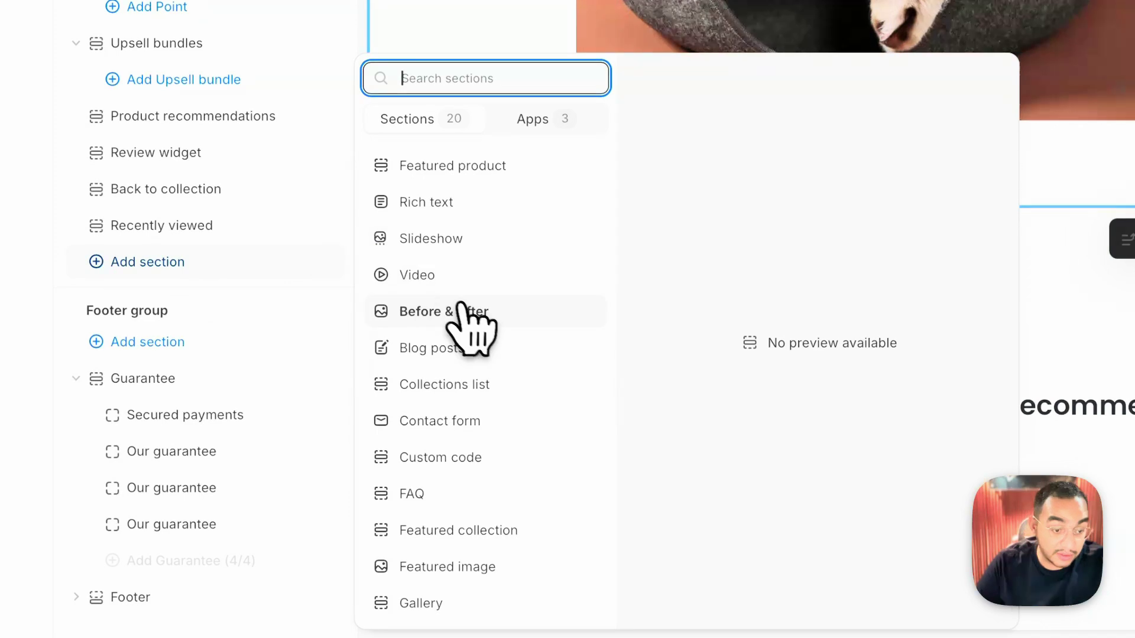
scroll(494, 342, down, 5)
scroll(495, 349, down, 1)
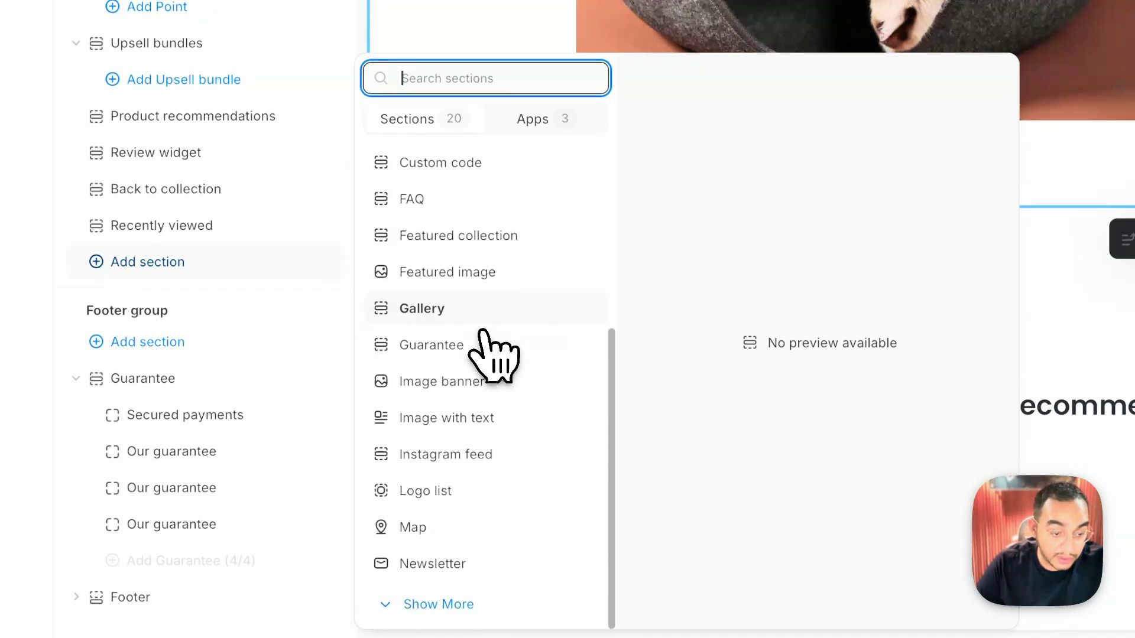
key(Escape)
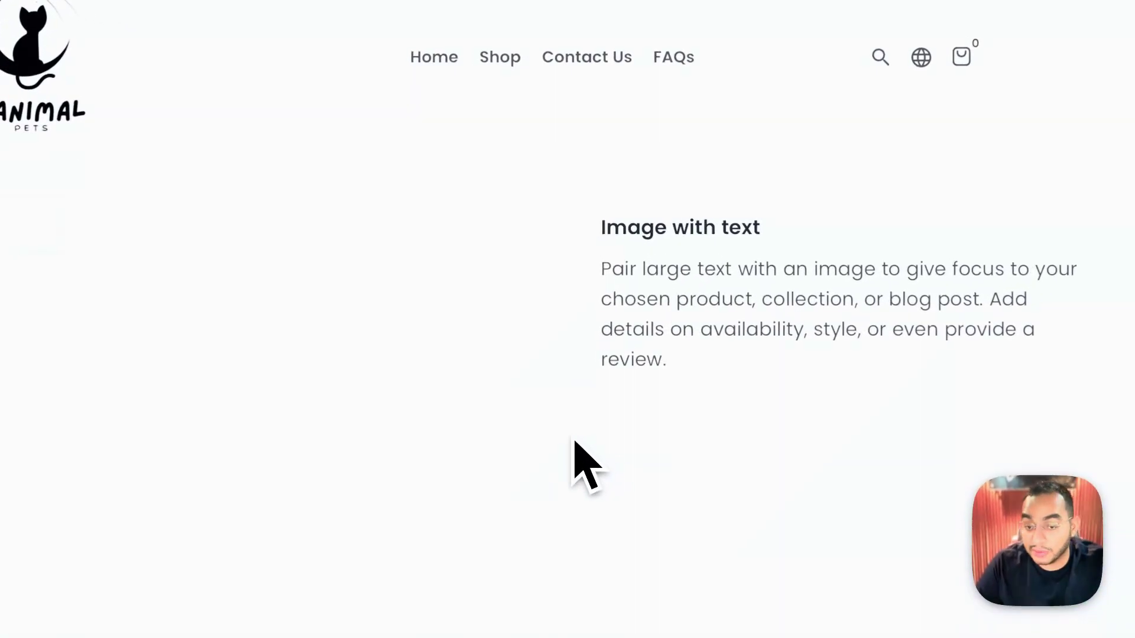
- Hide the Recently viewed and Upsell bundles sections on the product template
scroll(574, 441, up, 10)
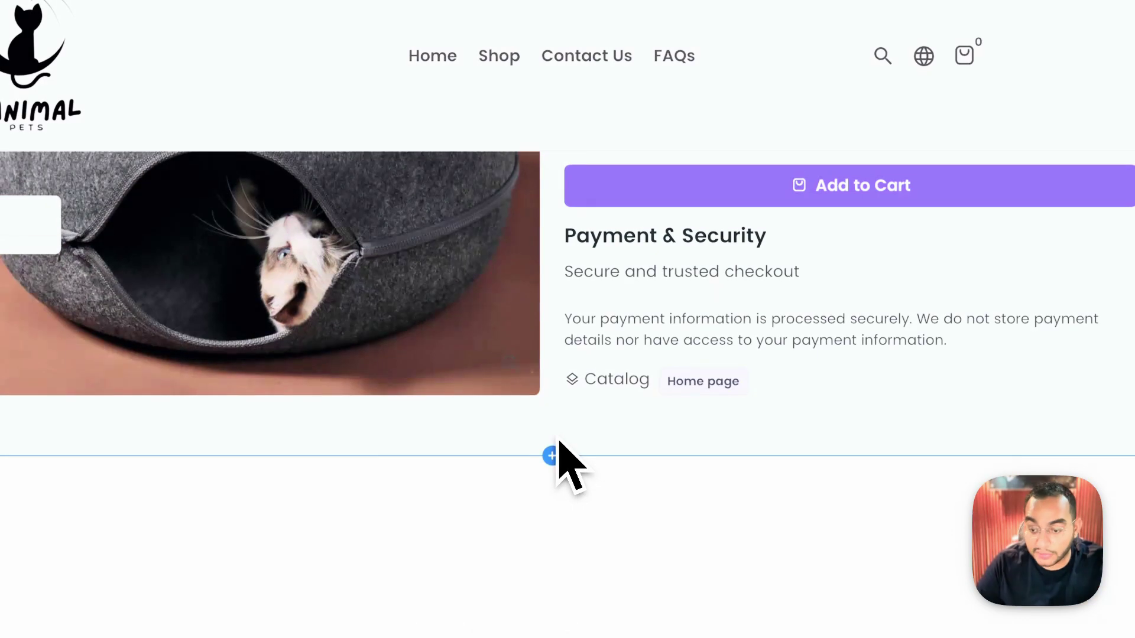
scroll(558, 449, down, 10)
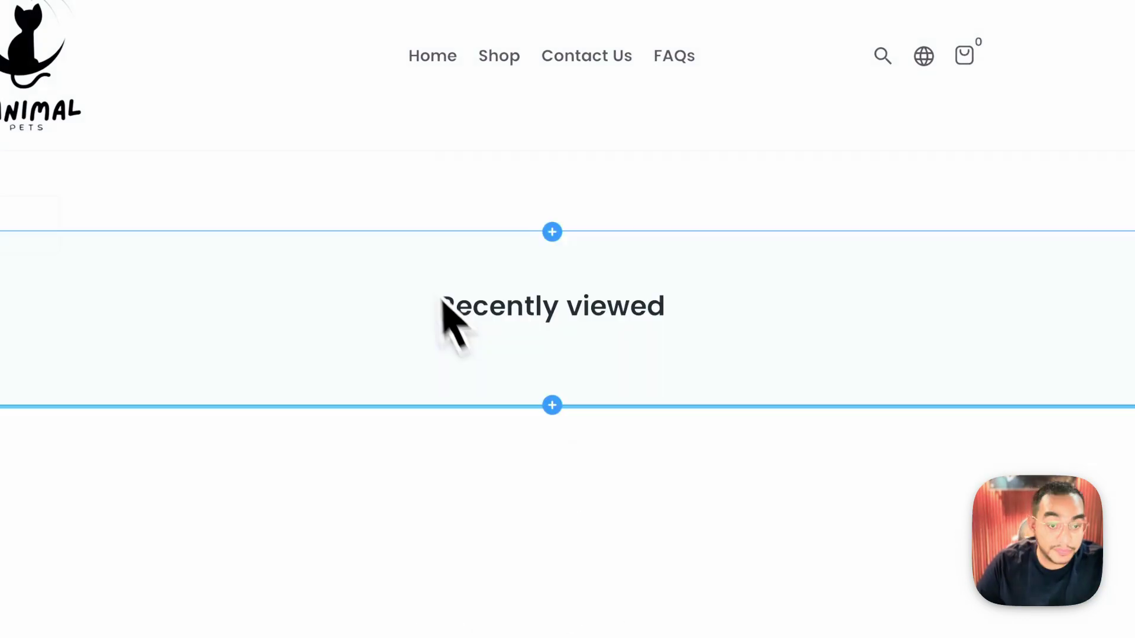
scroll(444, 303, up, 2)
click(350, 384)
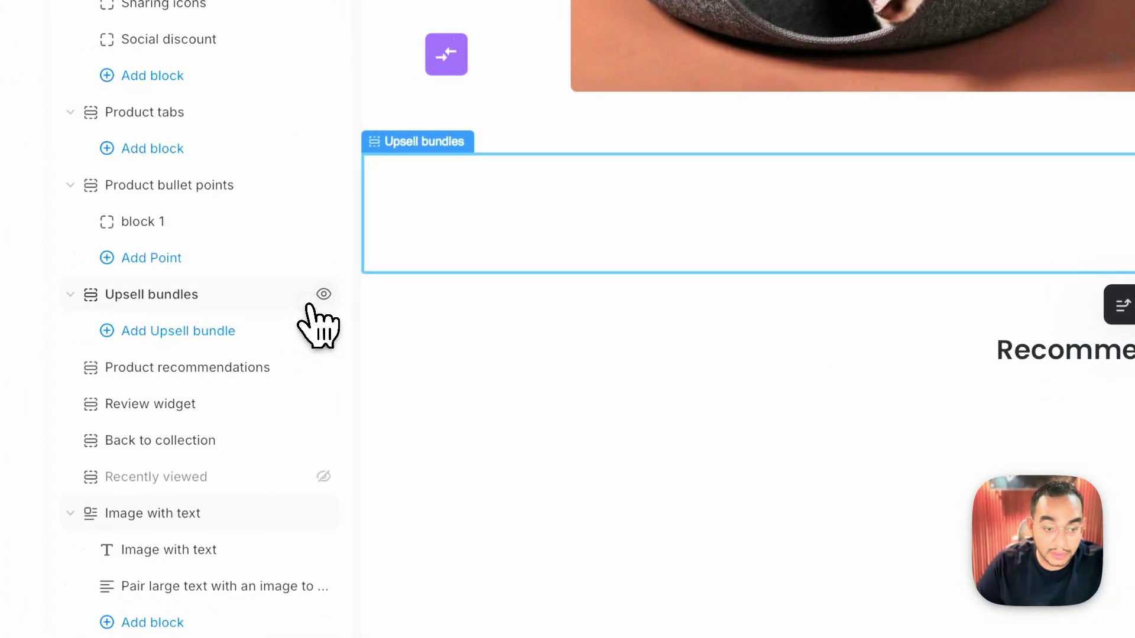
click(322, 295)
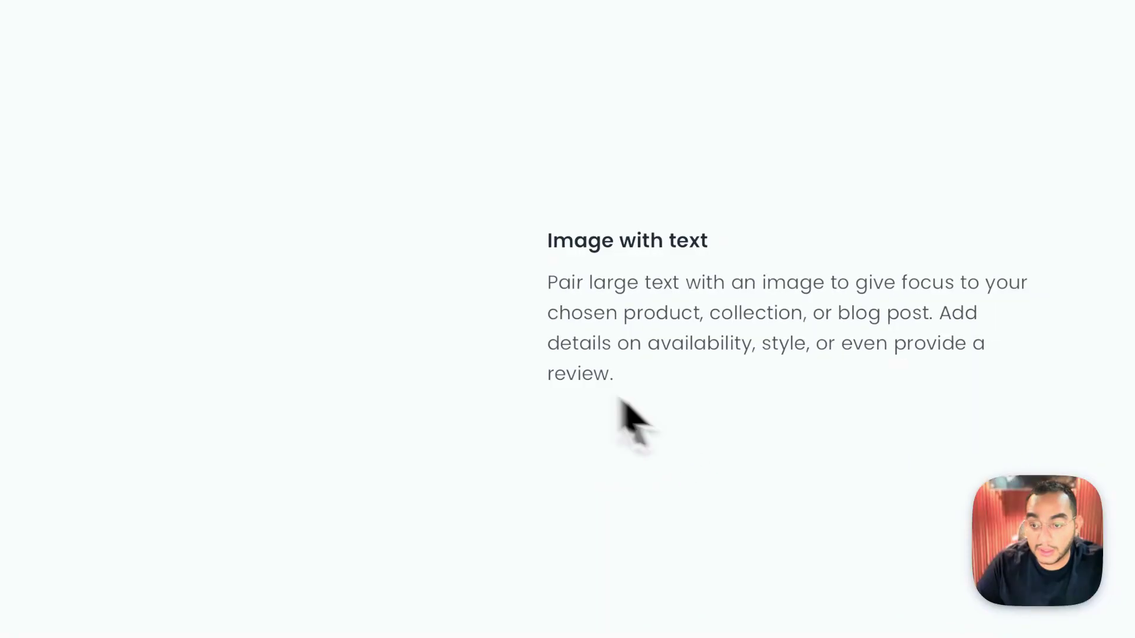
- Assign the cat donut bed photo to the Image with text section and open its heading for rewriting
click(1013, 384)
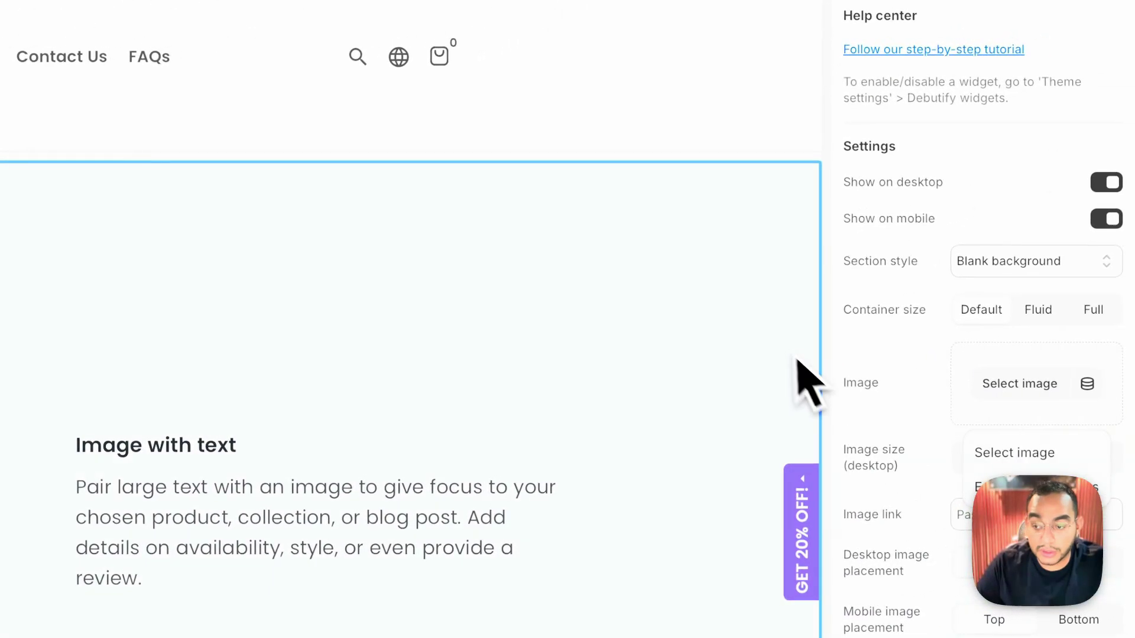
click(999, 453)
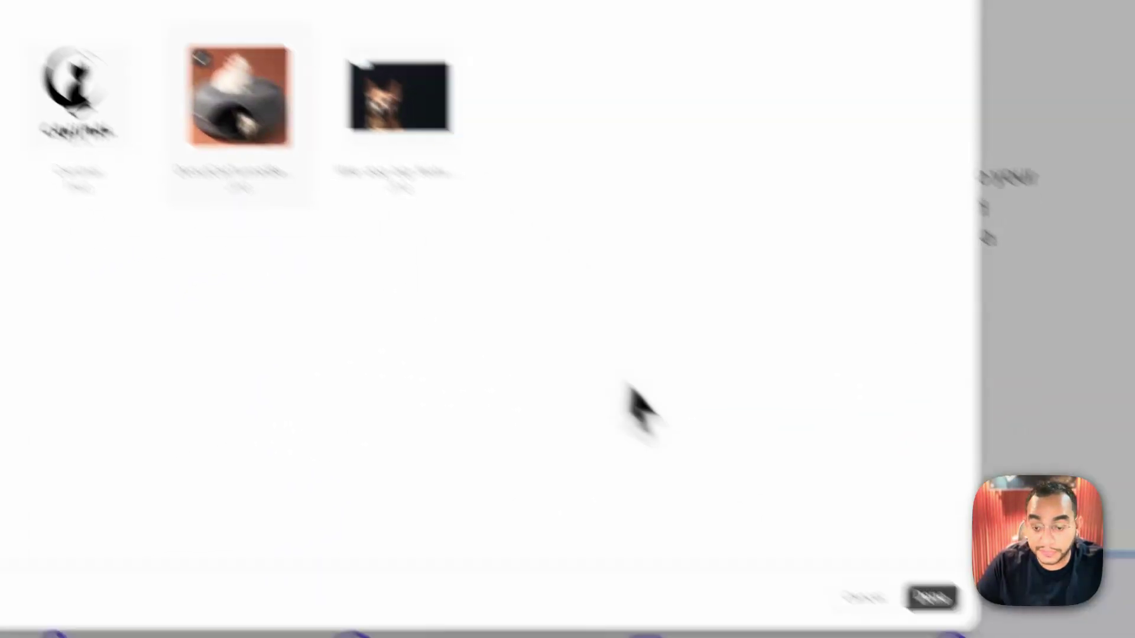
click(932, 597)
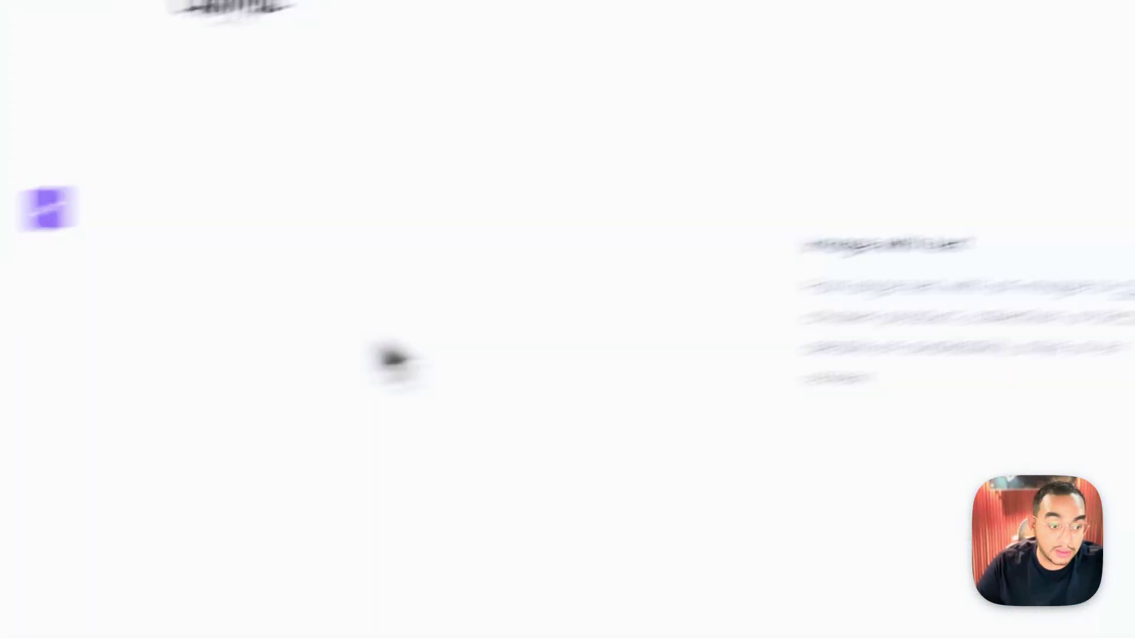
click(1036, 195)
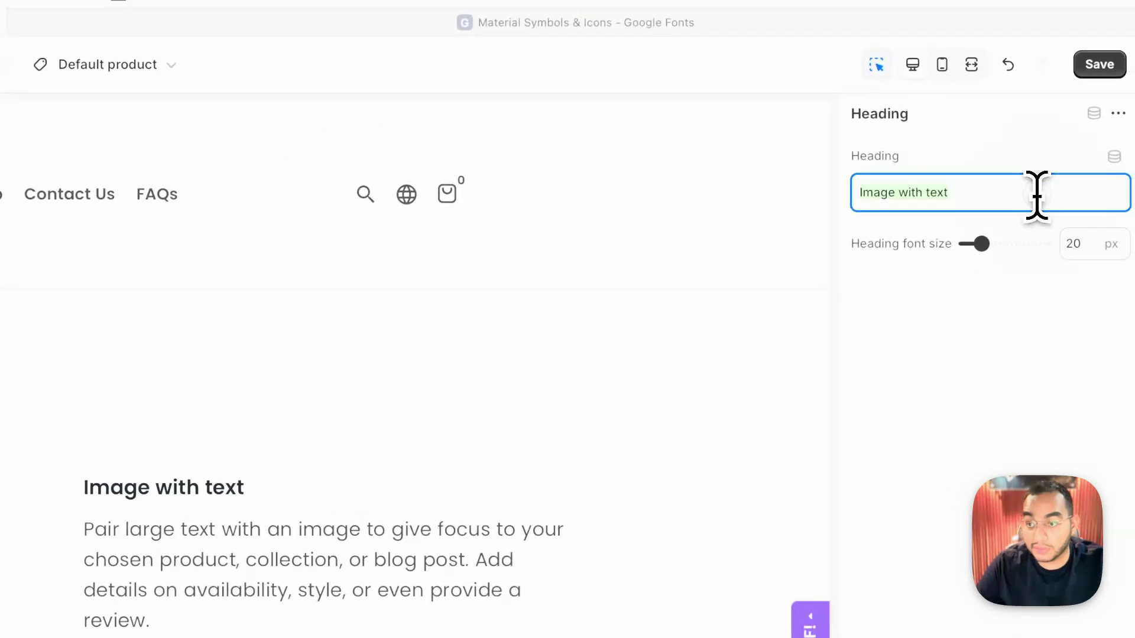
text(H)
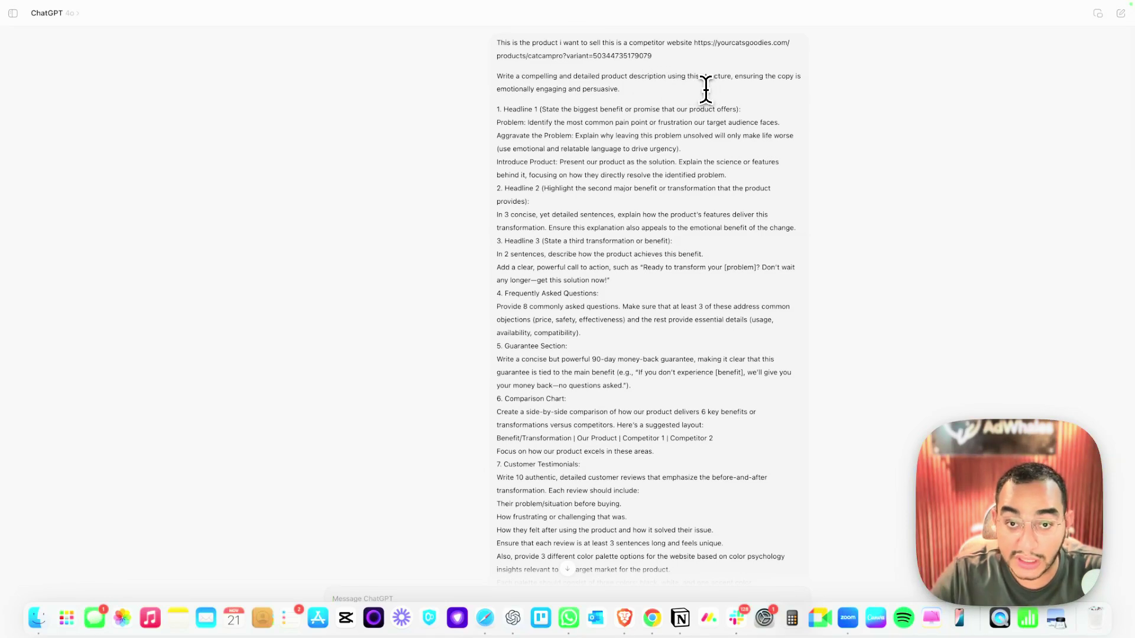
- Switch to ChatGPT and examine the structure of the product description prompt, from the headlines and FAQ to the guarantee, comparison chart and testimonials
scroll(651, 121, down, 2)
scroll(614, 124, down, 3)
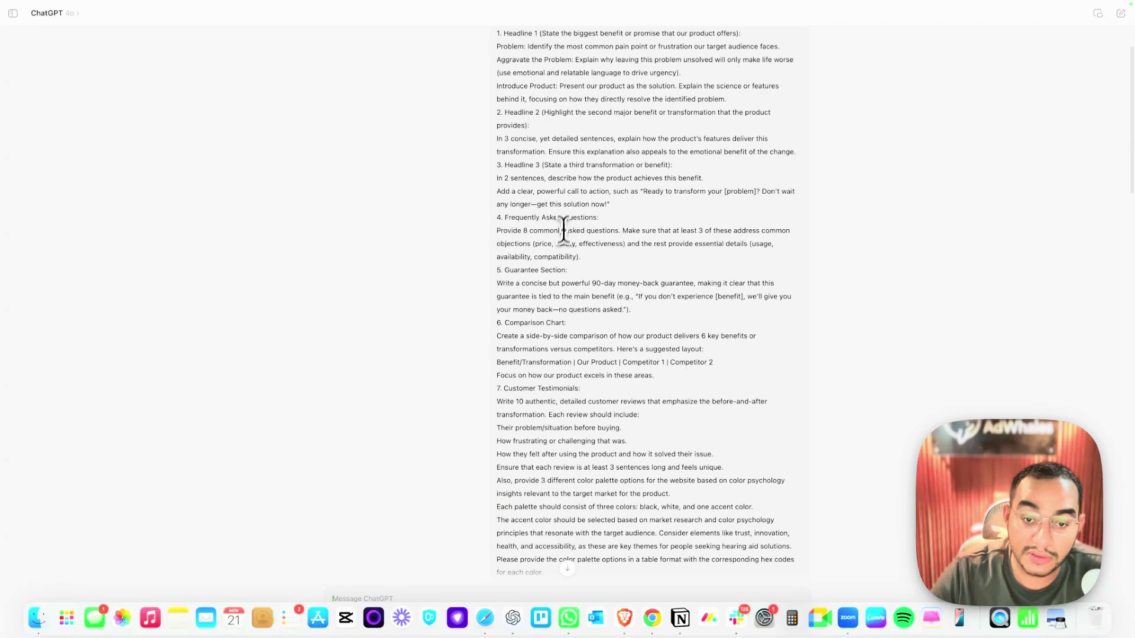
scroll(558, 248, up, 4)
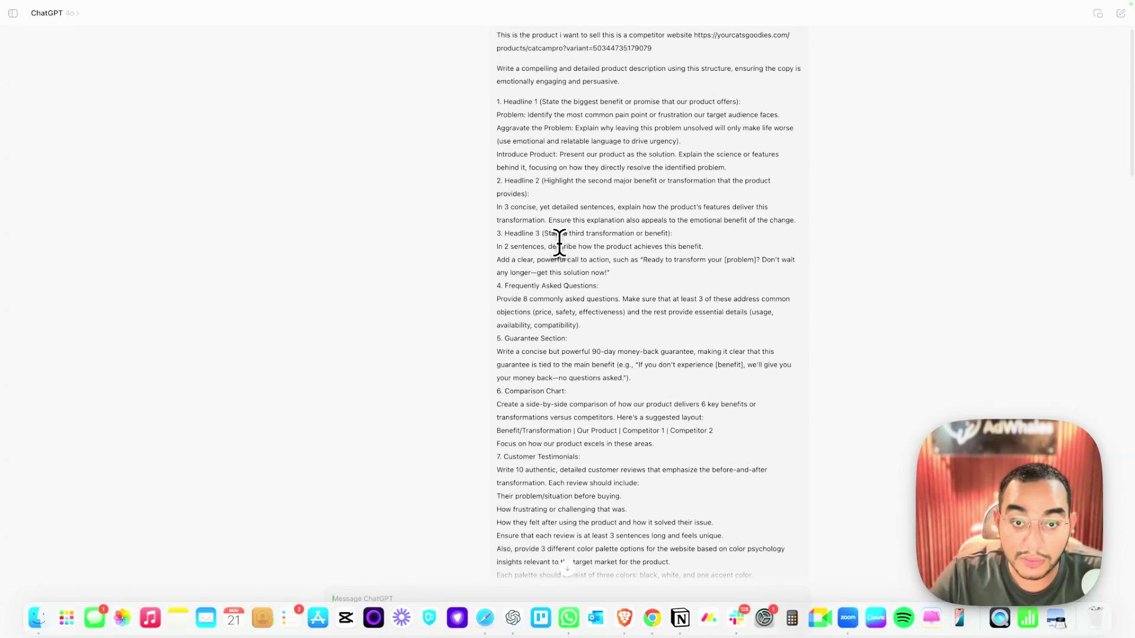
drag(524, 181, 493, 185)
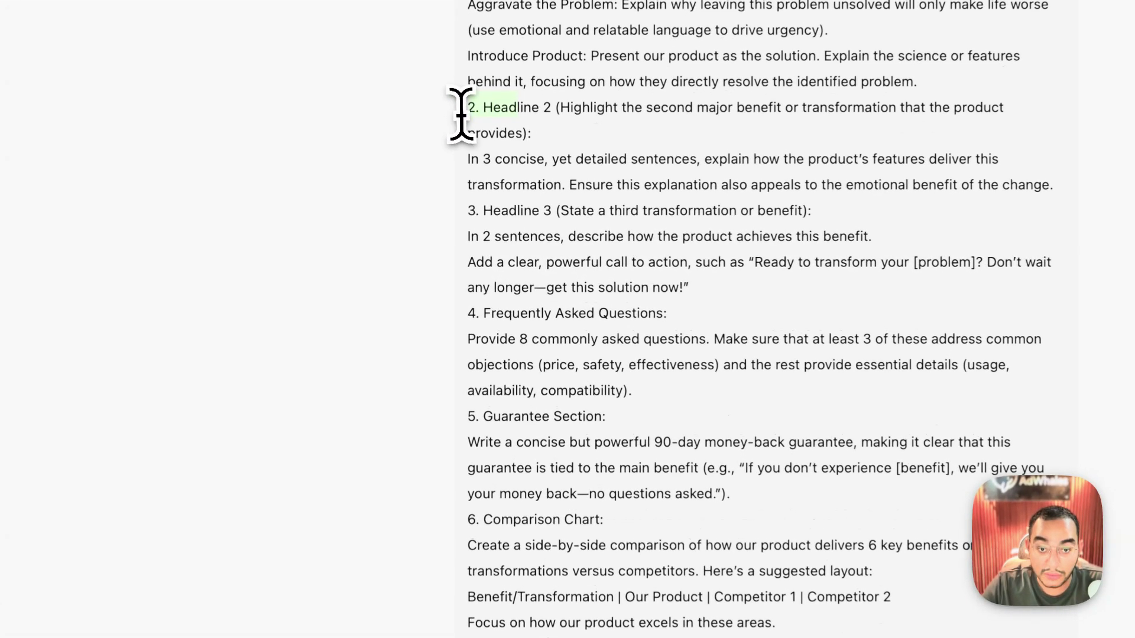
drag(540, 233, 506, 238)
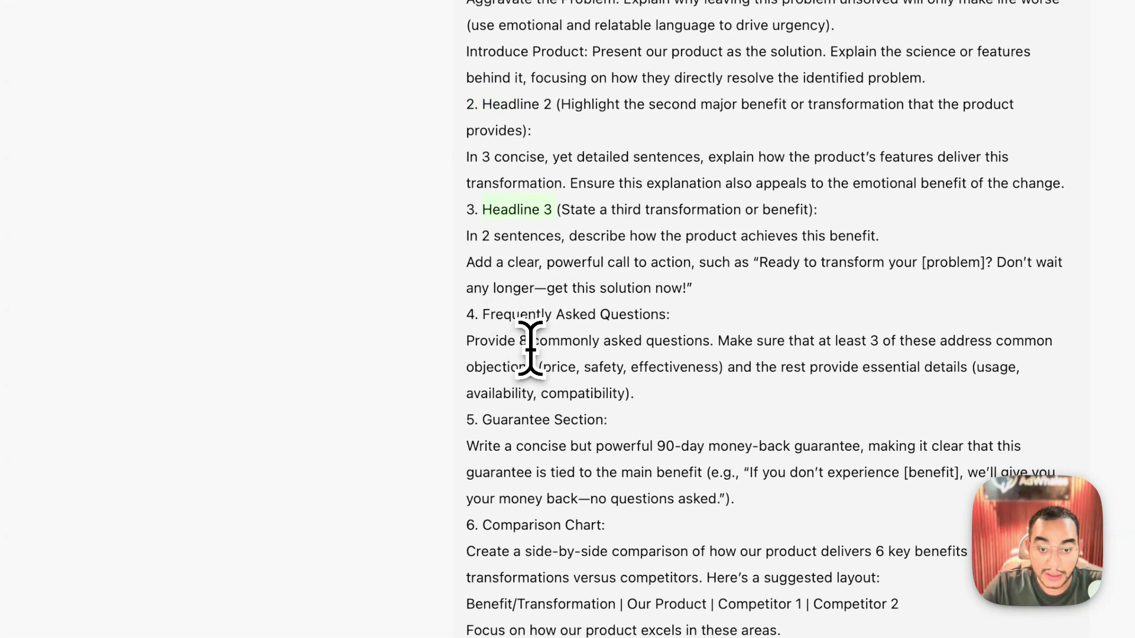
drag(671, 315, 512, 319)
drag(590, 405, 499, 440)
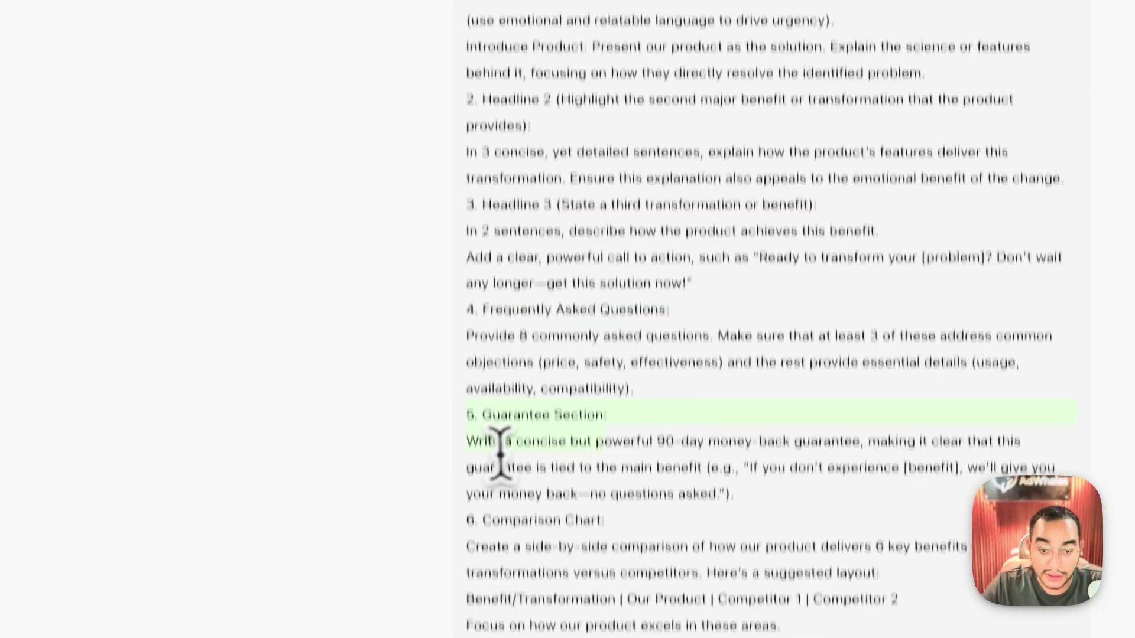
scroll(532, 355, down, 5)
drag(617, 315, 503, 291)
drag(623, 385, 477, 354)
scroll(540, 286, down, 10)
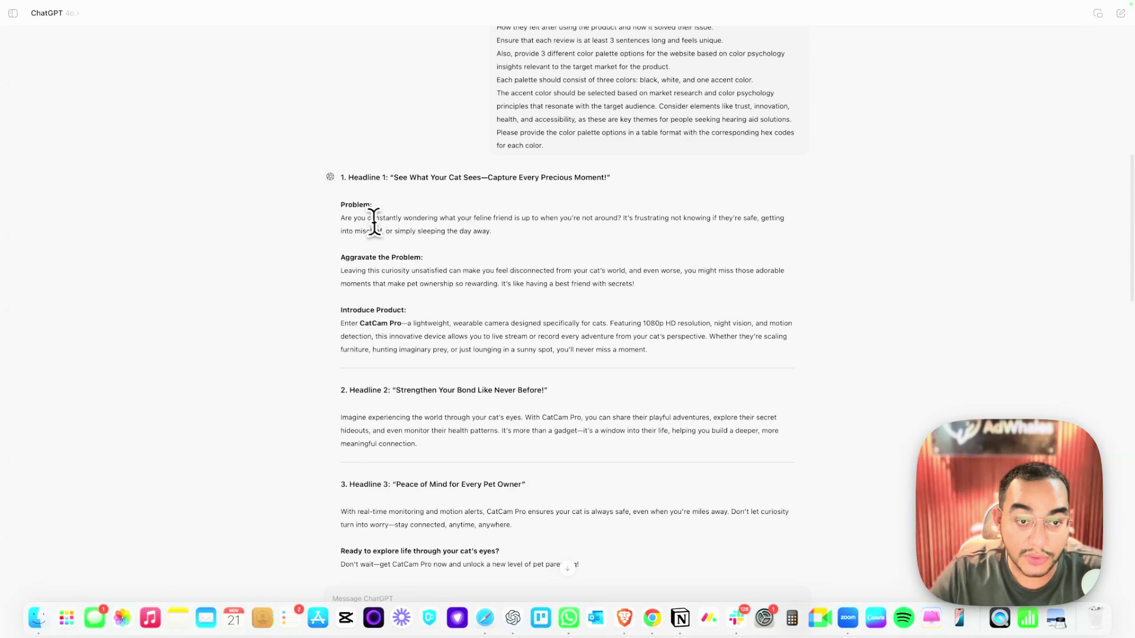
- Examine the generated CatCam Pro copy, from the Headline 1 problem text to the guarantee, comparison chart and customer testimonials
drag(349, 225, 427, 226)
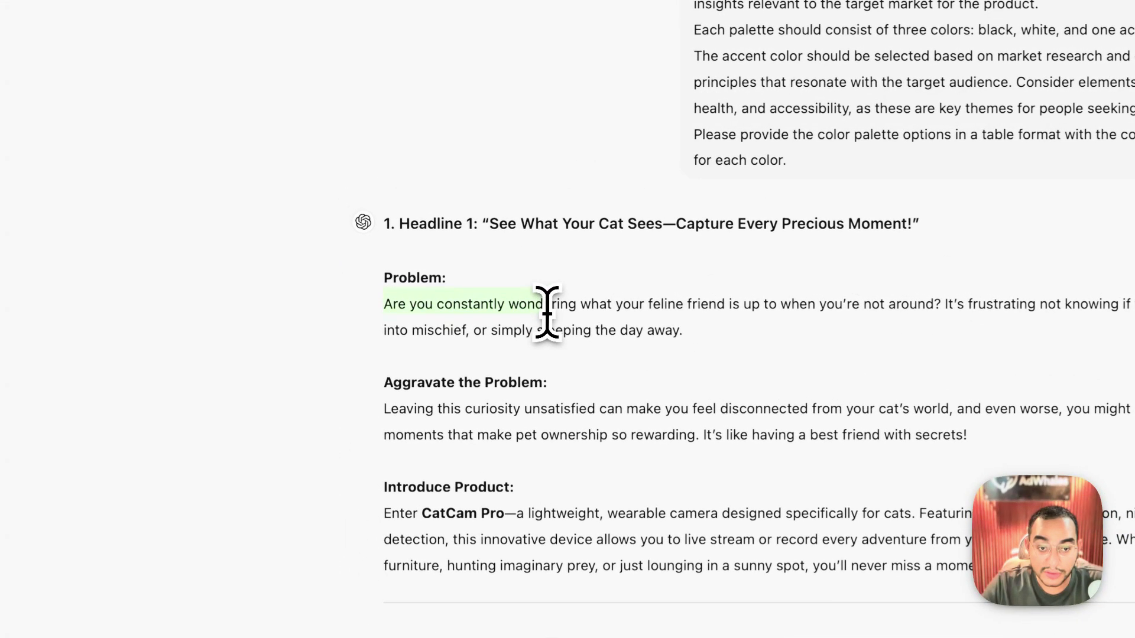
click(443, 227)
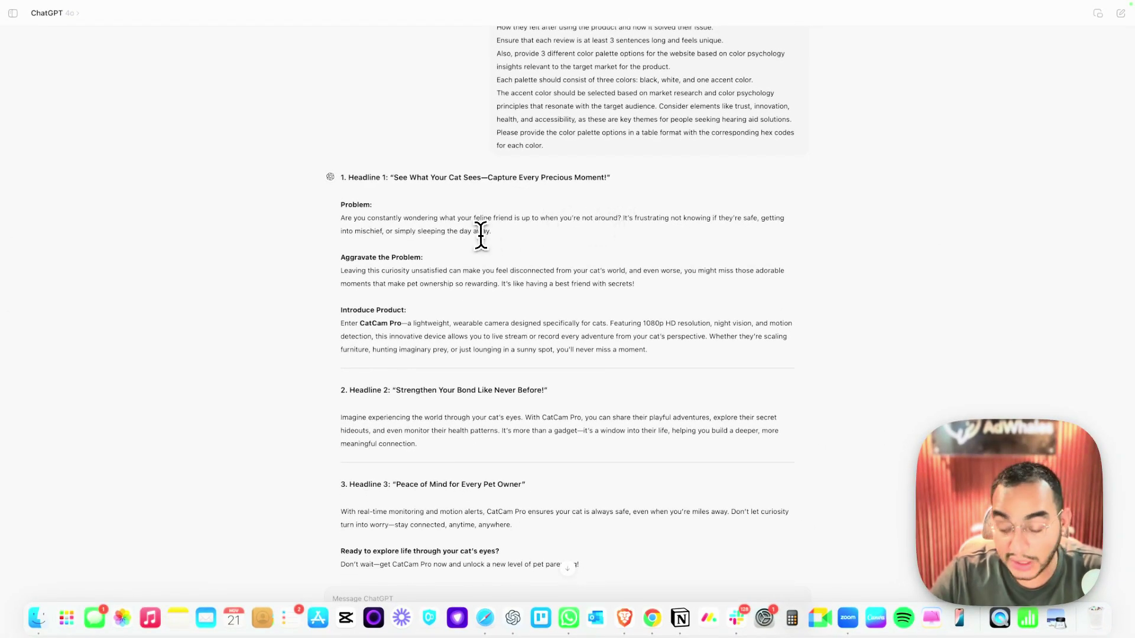
scroll(481, 236, down, 15)
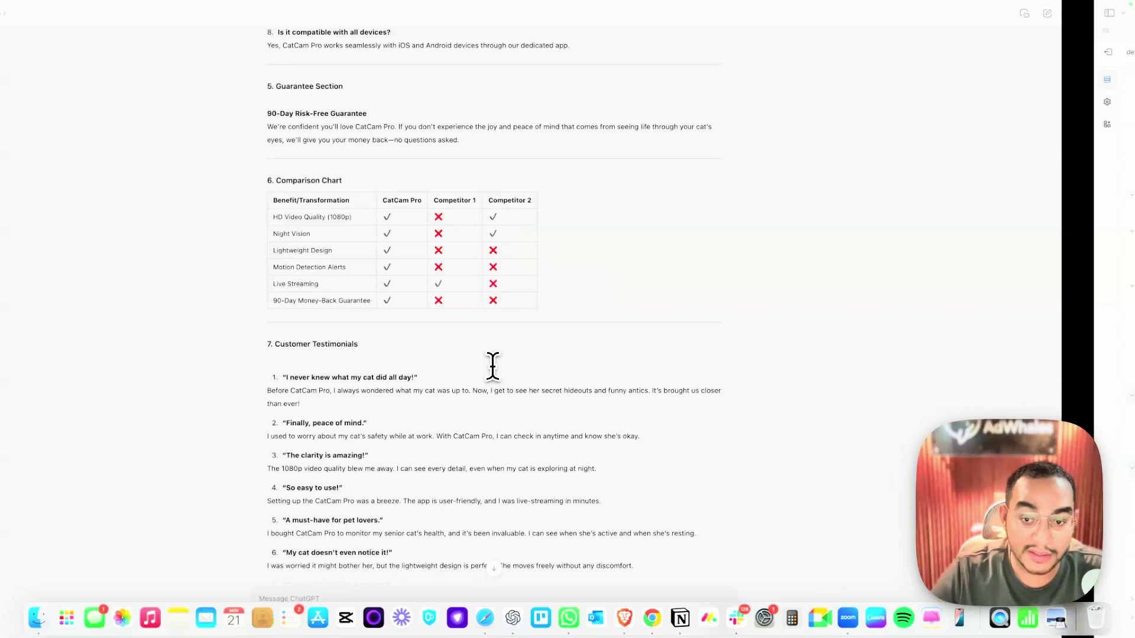
- Switch back to the Shopify theme editor and look through the sections that can be added to the product template
key(super+Tab)
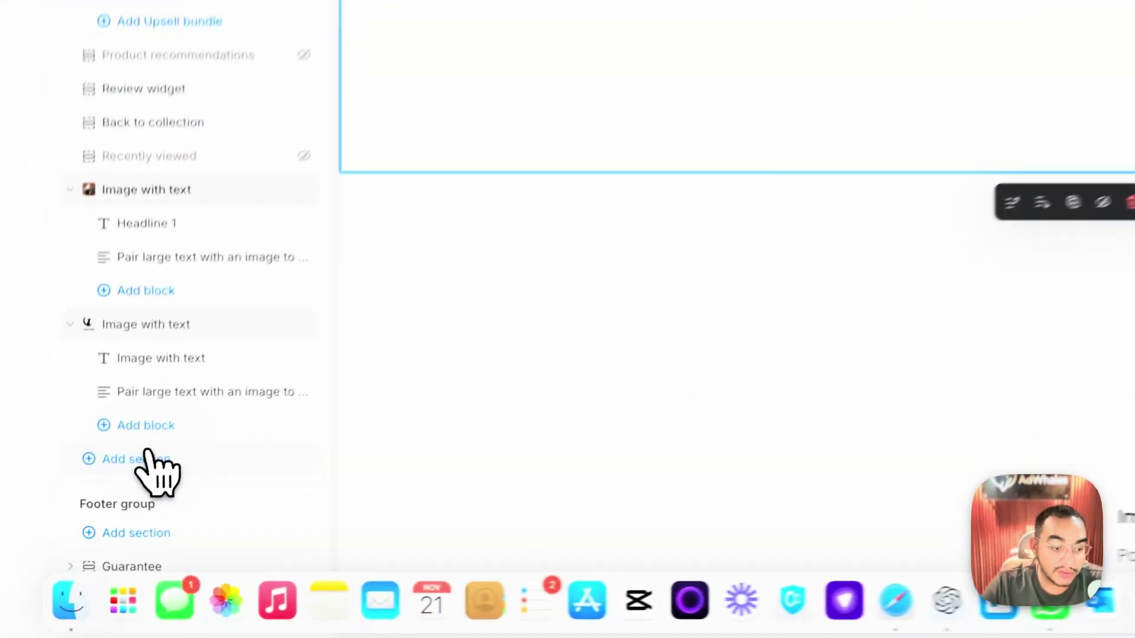
click(76, 541)
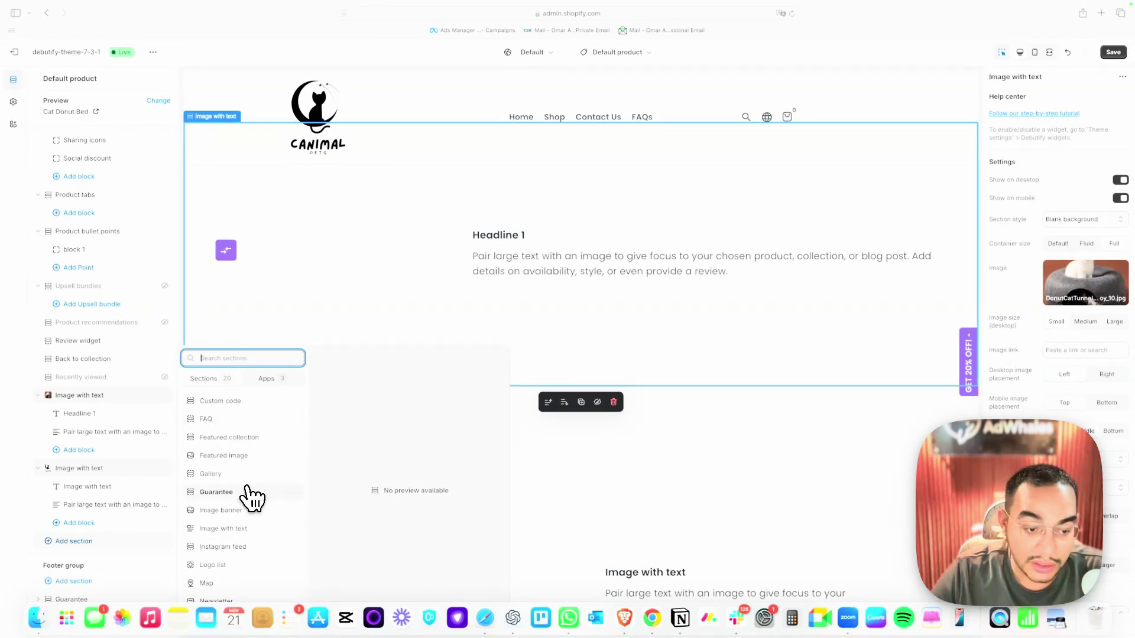
scroll(253, 497, up, 5)
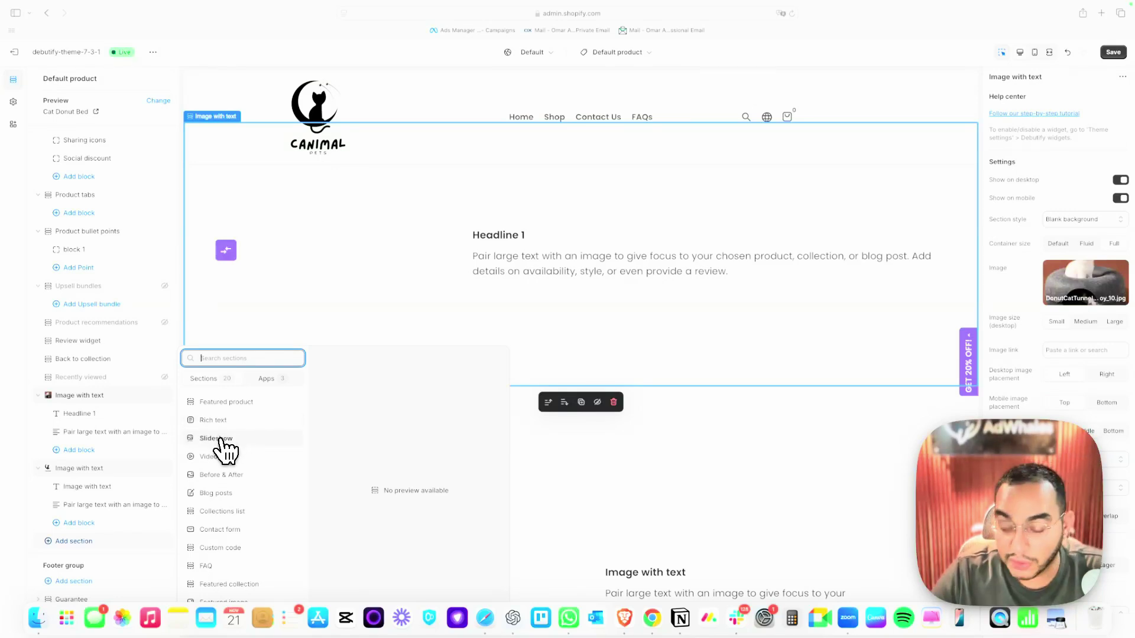
click(480, 332)
scroll(501, 336, up, 6)
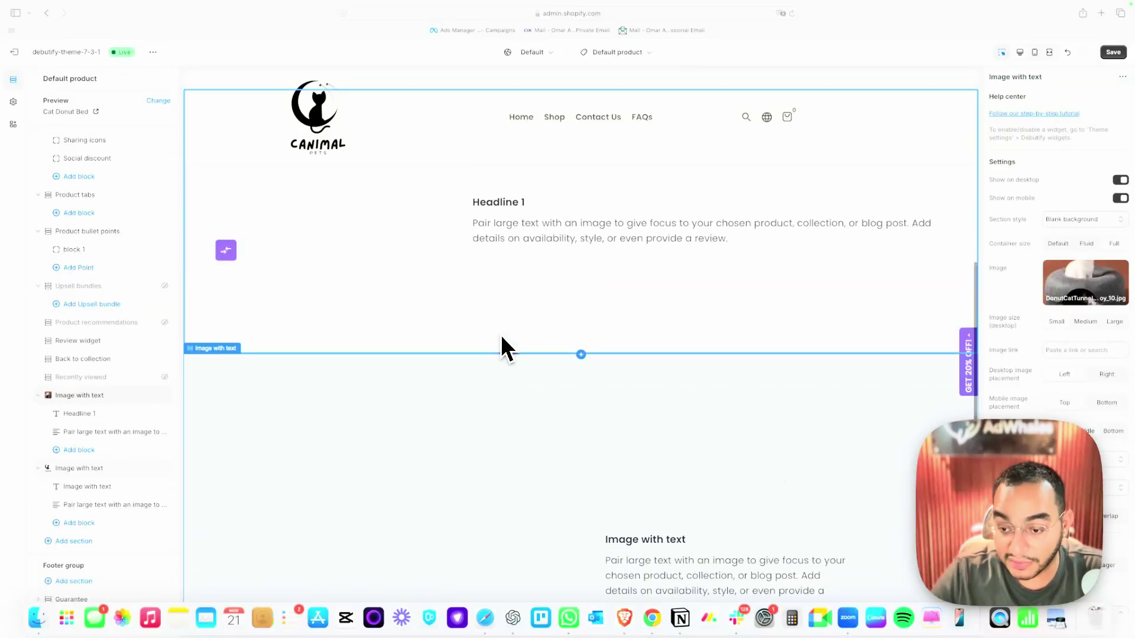
scroll(501, 338, up, 5)
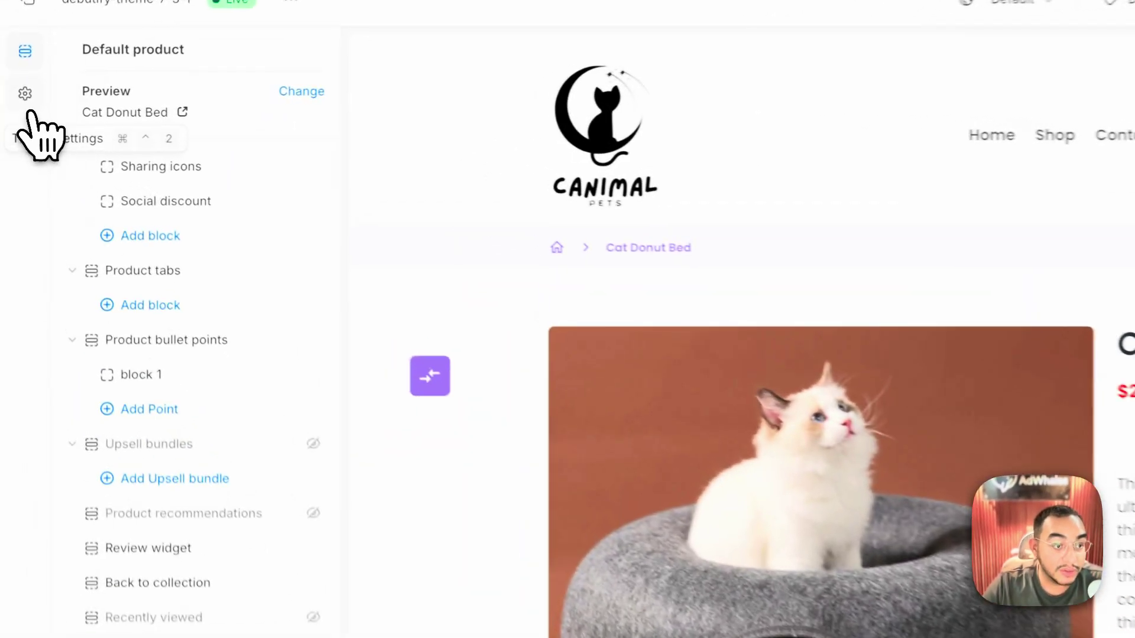
- Open the Debutify Paid Widgets in the theme settings and examine the AI Cart maximizers, AI Conversion triggers and AI Loyalty builders
click(13, 101)
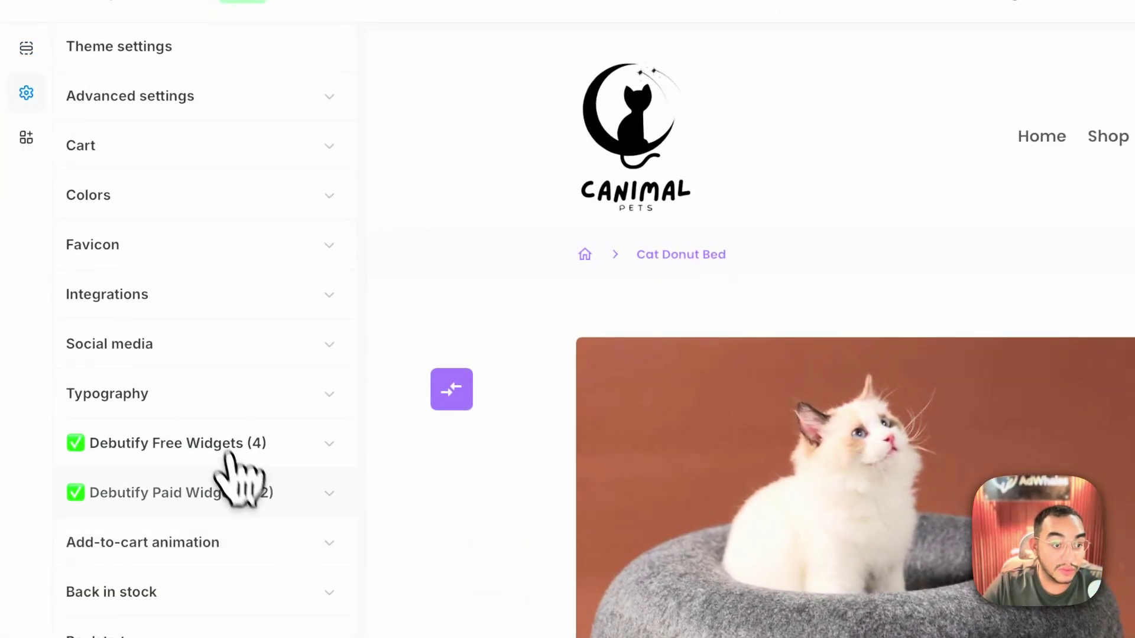
click(251, 507)
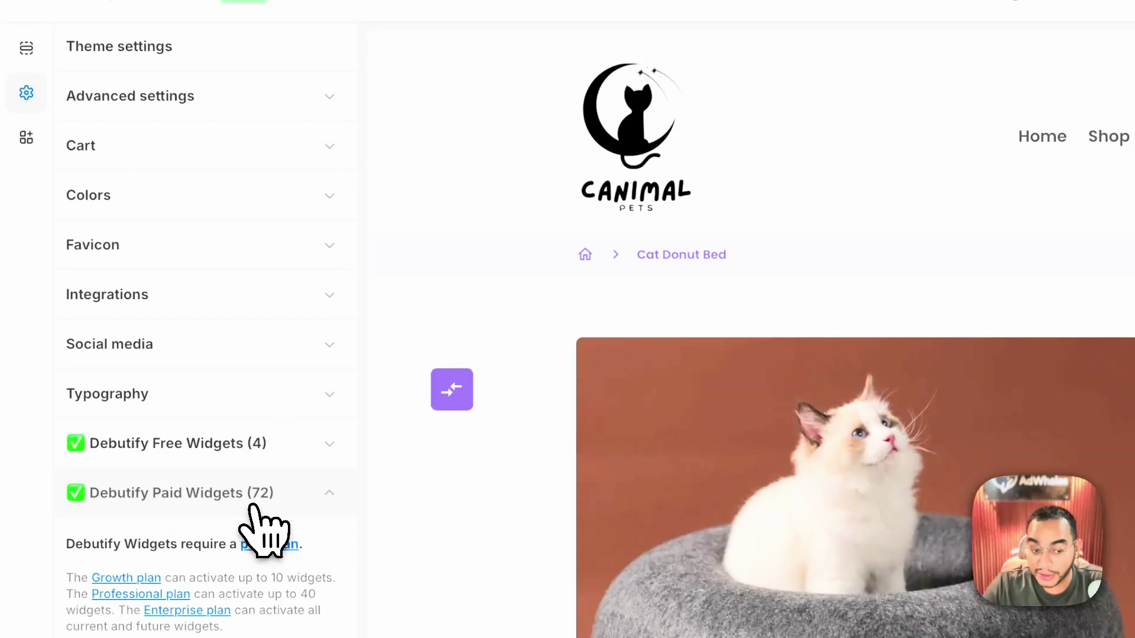
scroll(254, 508, down, 5)
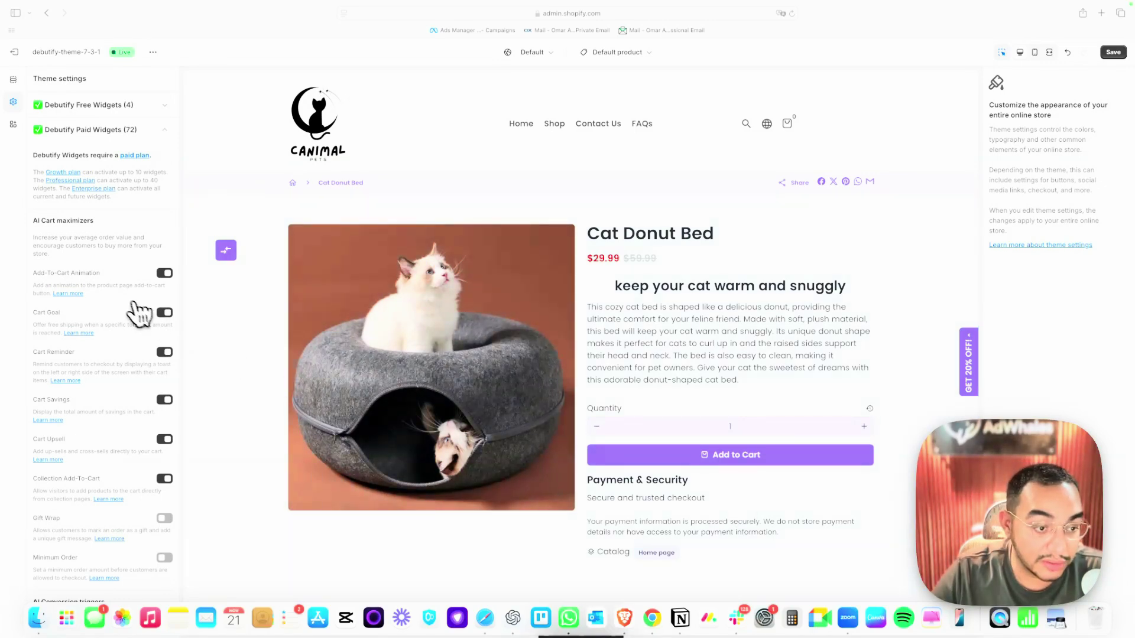
scroll(112, 307, down, 1)
scroll(109, 306, down, 7)
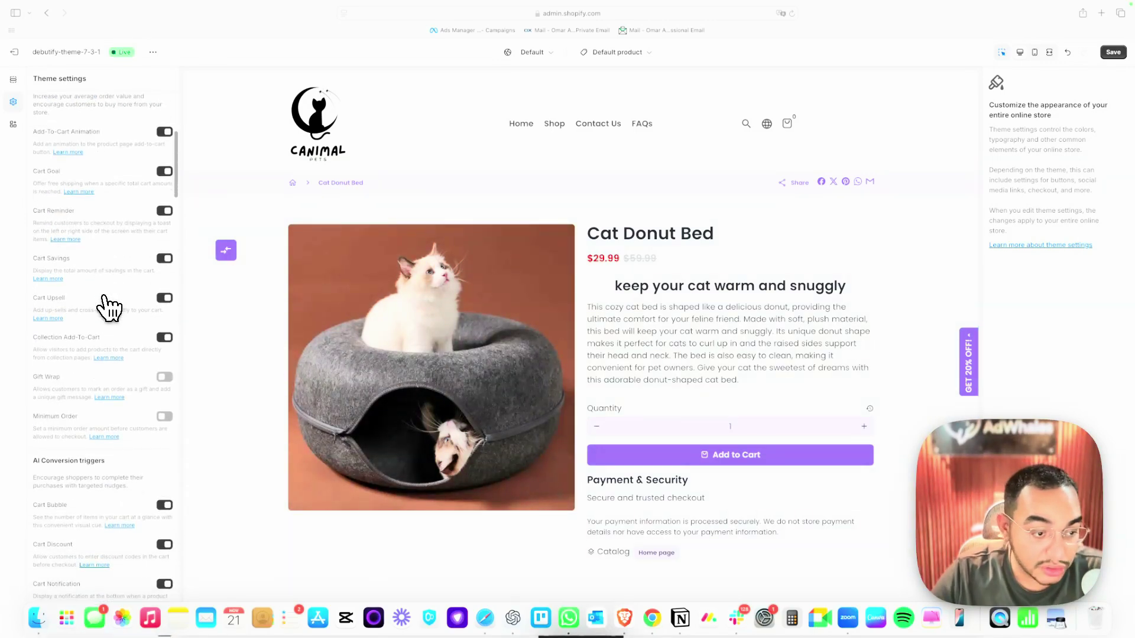
scroll(109, 307, down, 10)
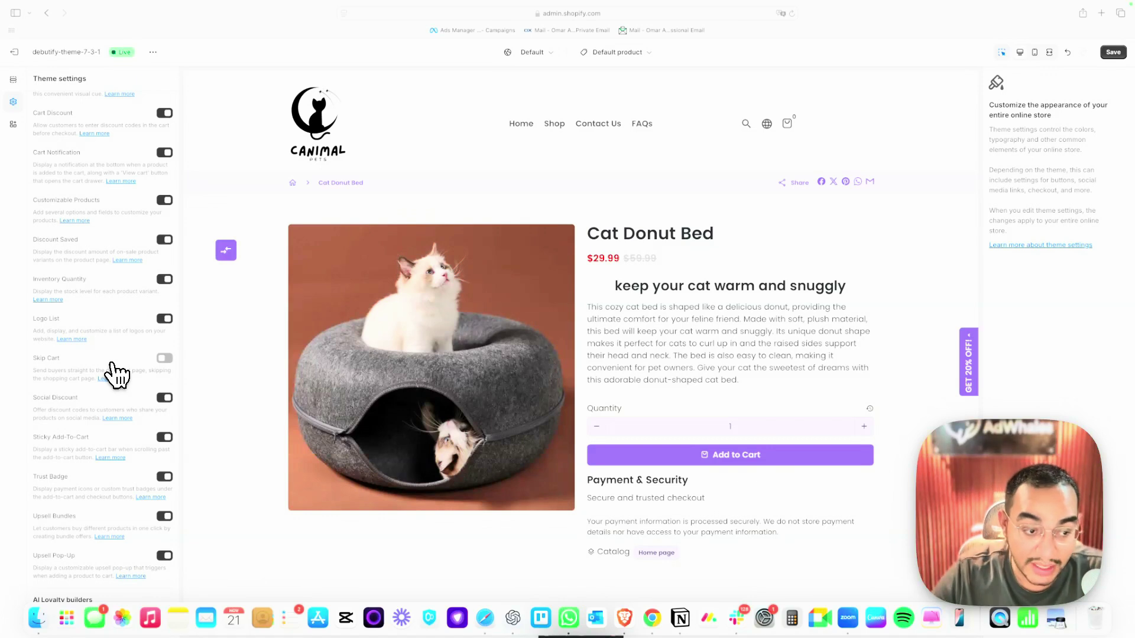
scroll(117, 373, down, 2)
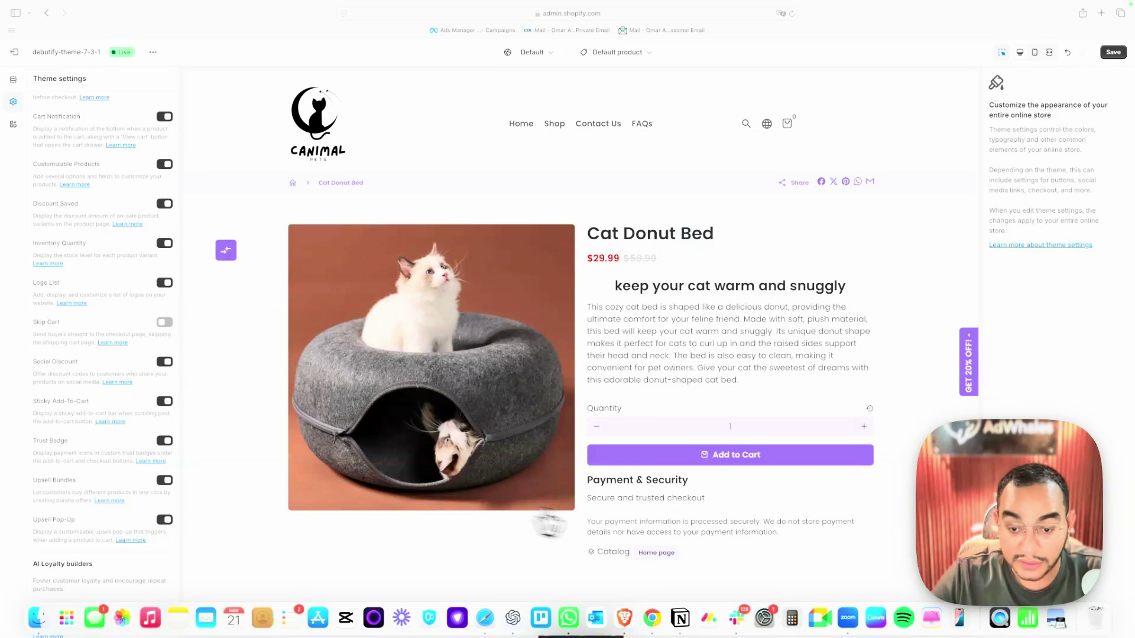
scroll(94, 446, down, 4)
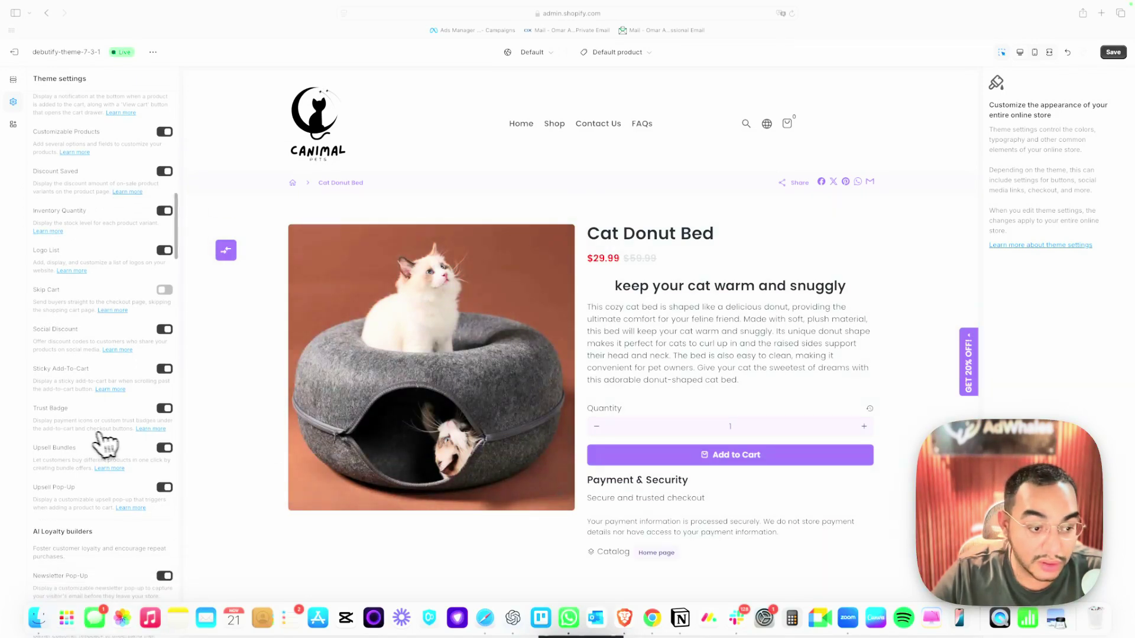
scroll(82, 449, down, 2)
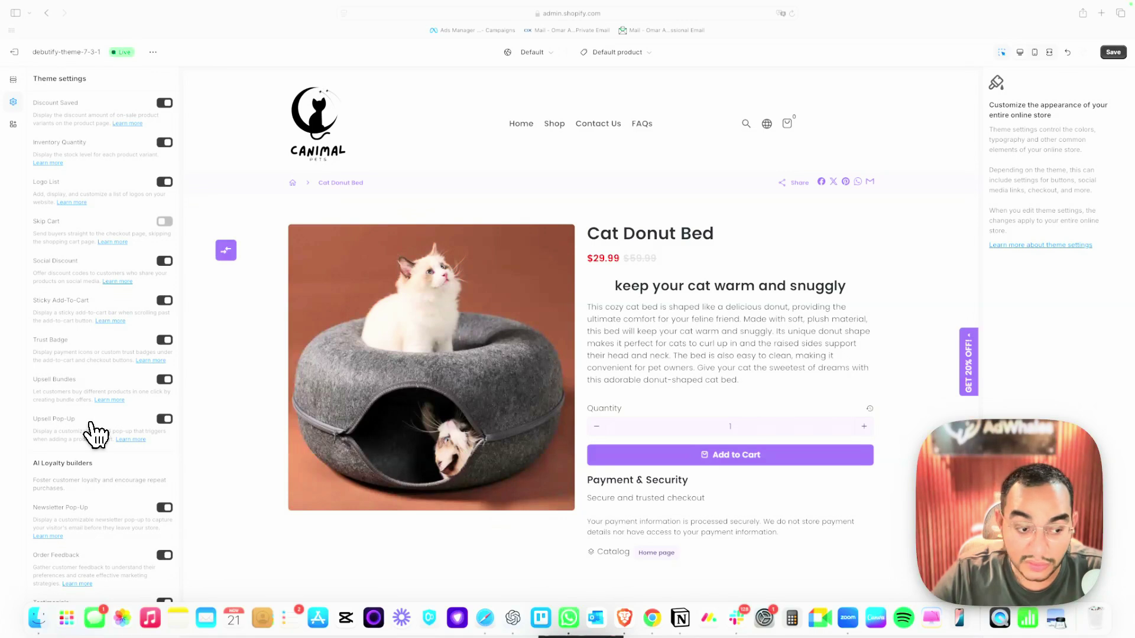
scroll(95, 434, down, 2)
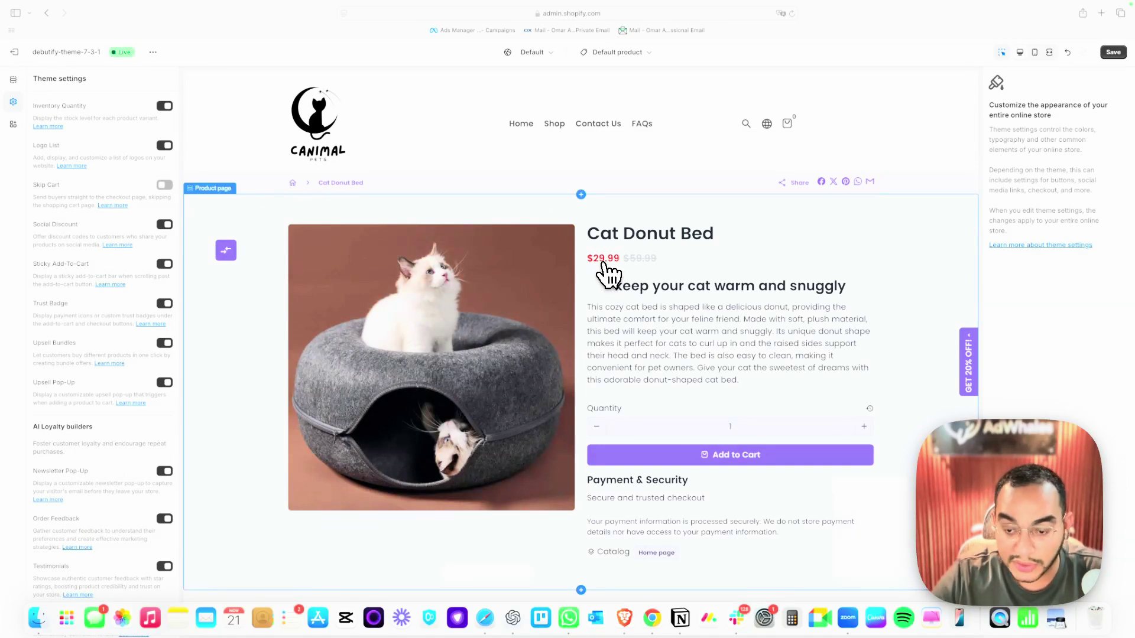
- Examine the further paid widgets, from Back In Stock and Delivery Time to Page Speed Booster, Pricing Table and Product Bullet Points
scroll(155, 502, down, 10)
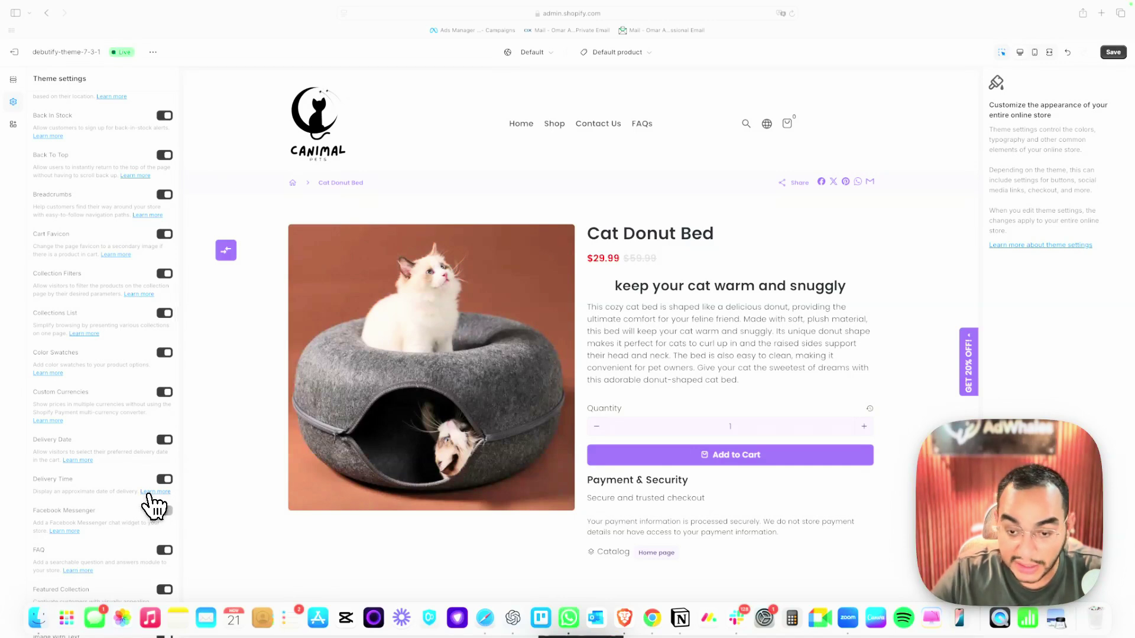
scroll(156, 455, down, 3)
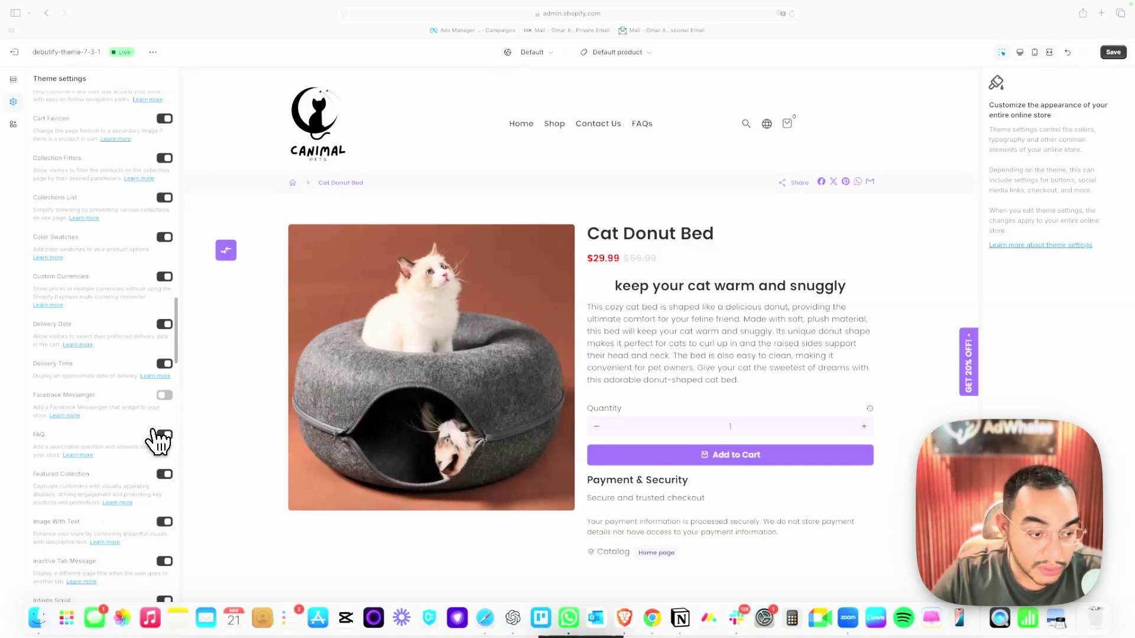
scroll(154, 447, down, 5)
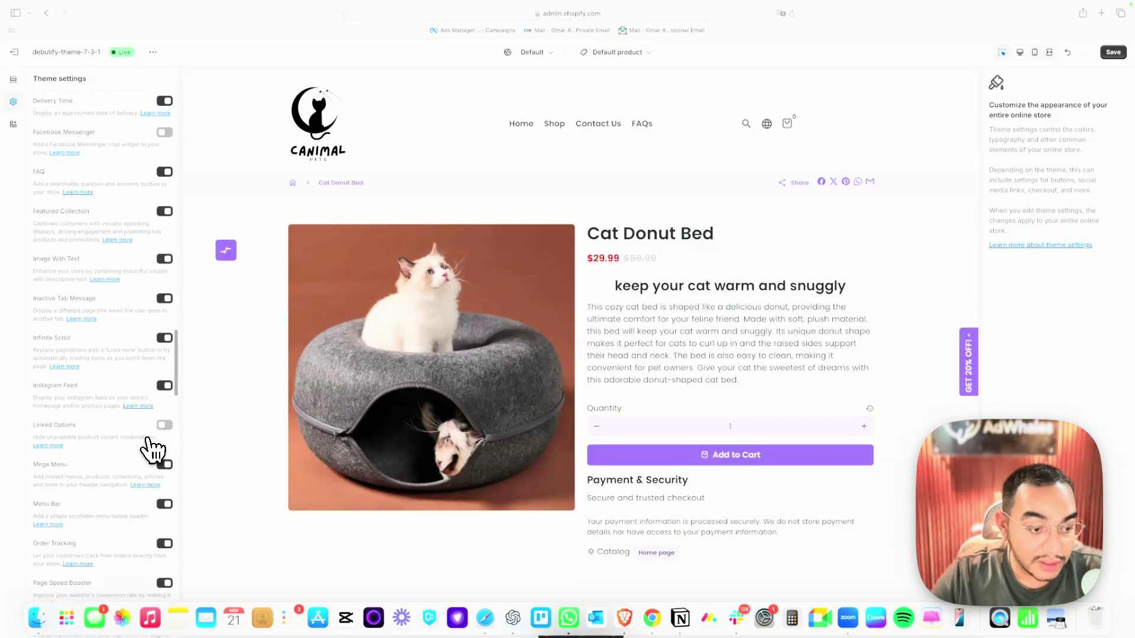
scroll(88, 431, down, 3)
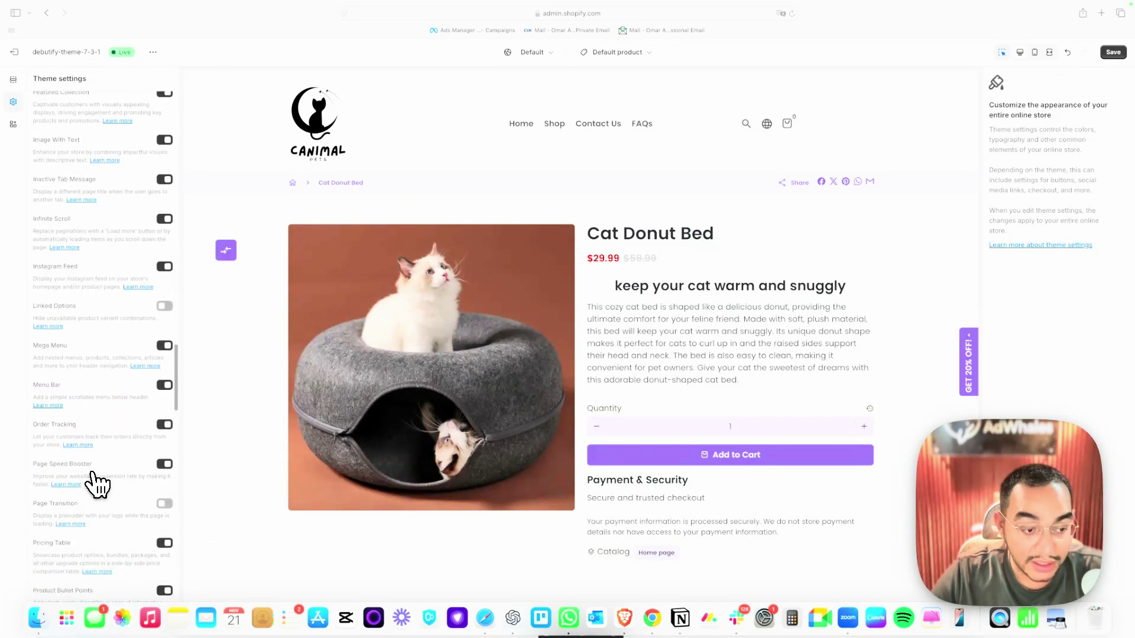
scroll(101, 494, down, 2)
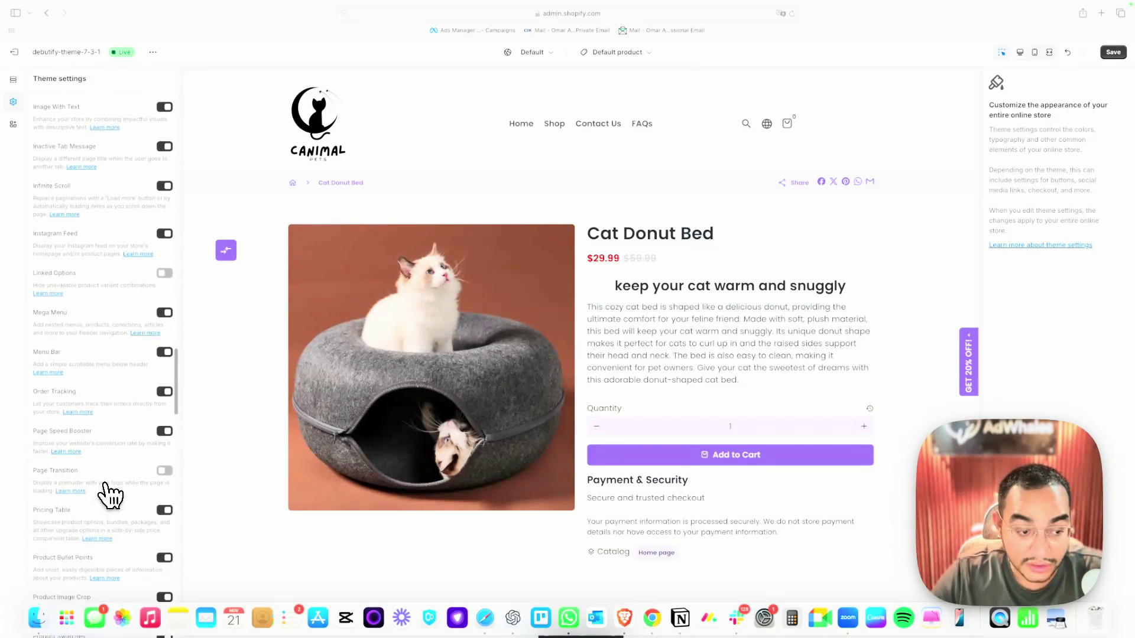
scroll(110, 495, down, 2)
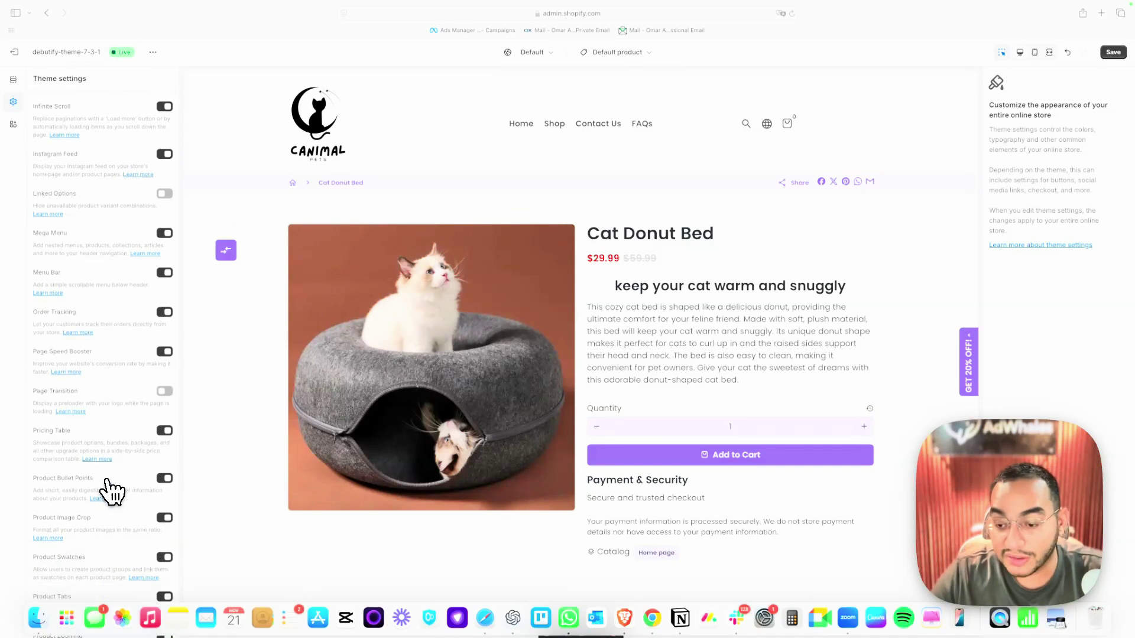